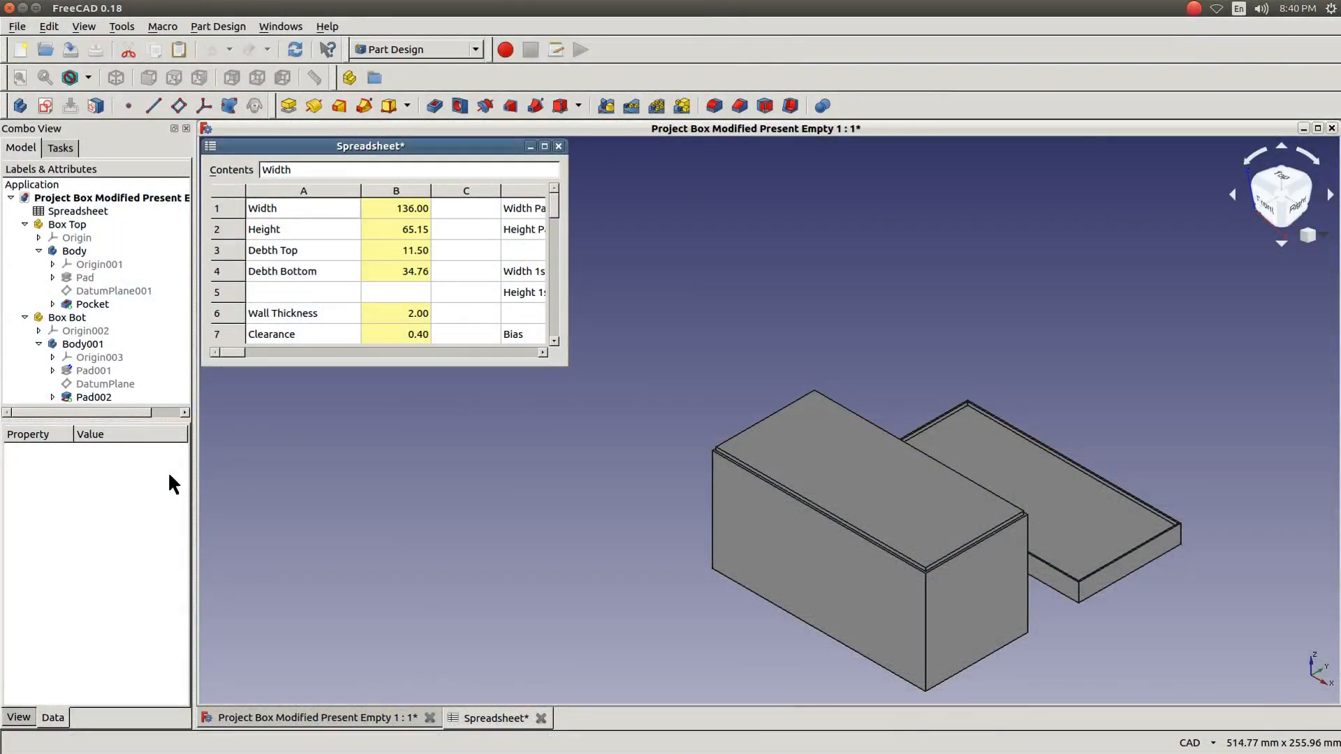
Step: Set the length of the box bottom's Pad001 to the expression Spreadsheet.debthB
left_click(25, 317)
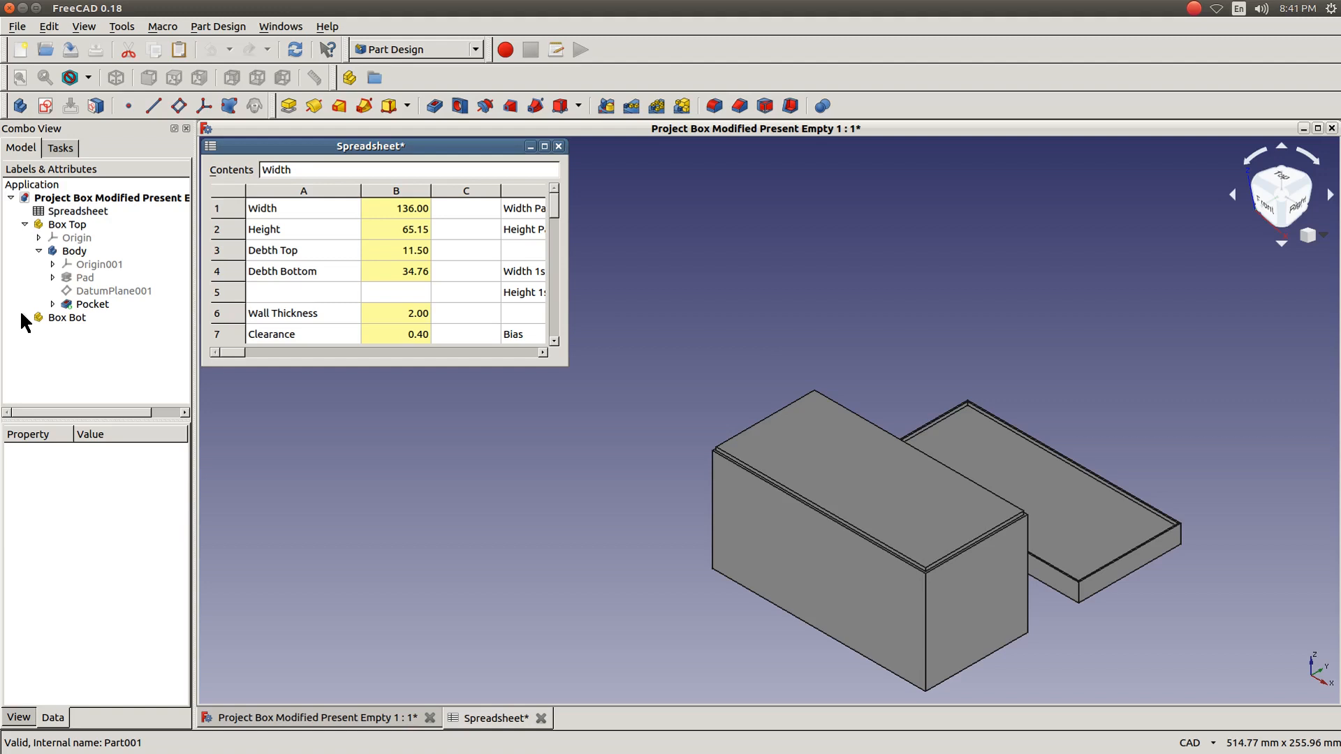
left_click(24, 317)
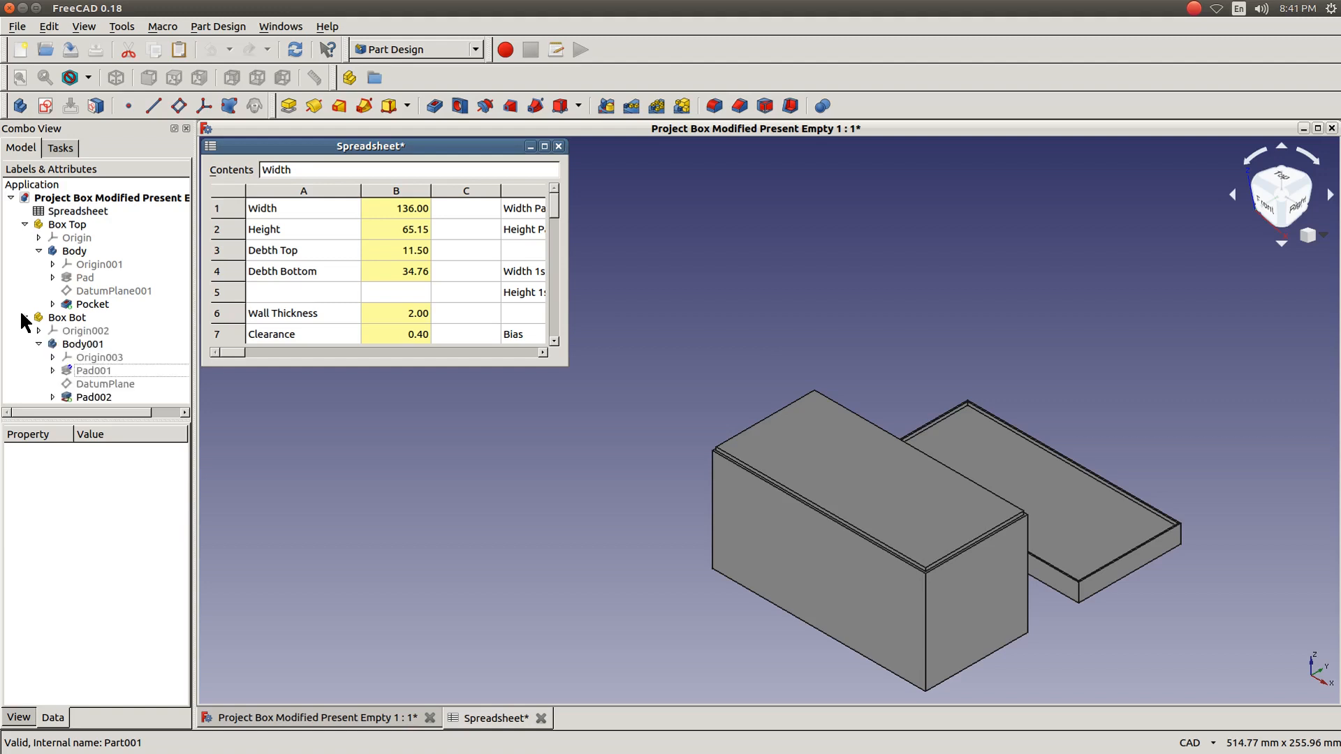
left_click(72, 344)
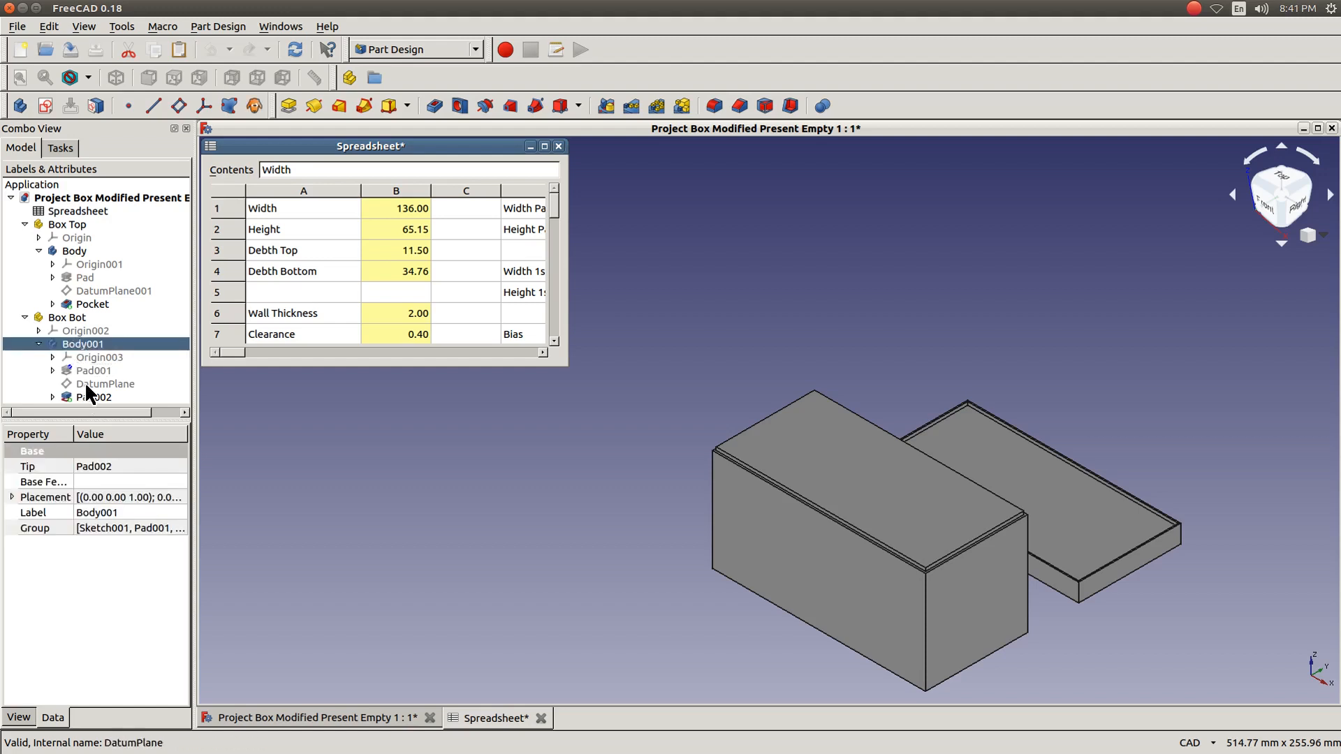
left_click(91, 370)
double_click(92, 370)
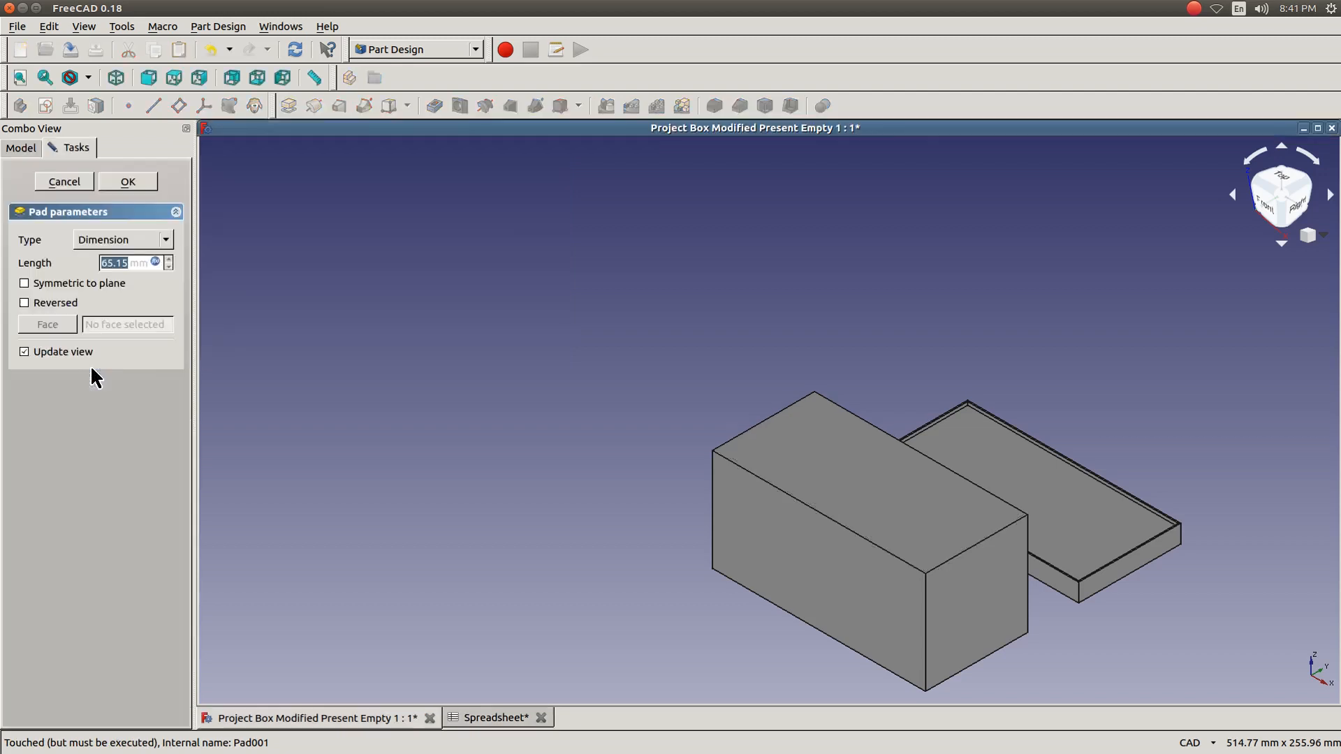
left_click(154, 262)
left_click(215, 283)
key("BackSpace")
key("BackSpace")
key("BackSpace")
key("BackSpace")
key("BackSpace")
key("BackSpace")
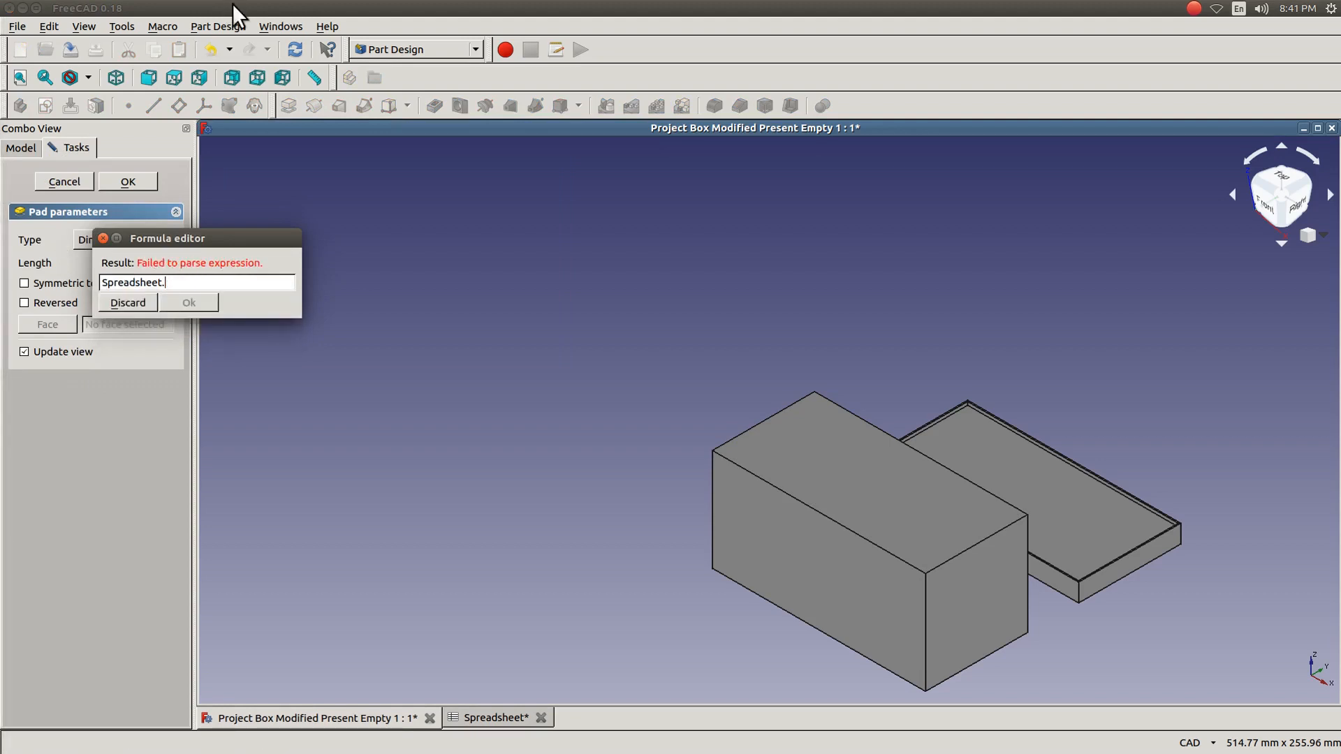
type("de")
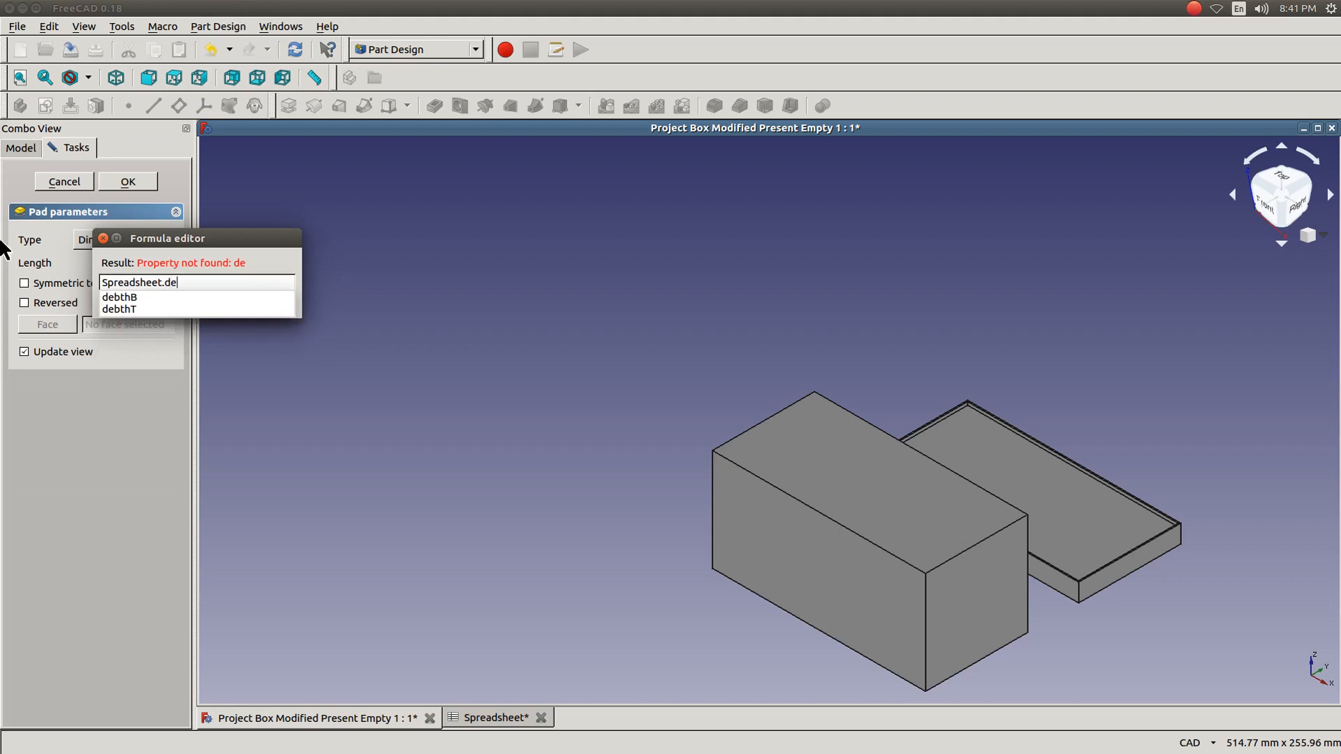
left_click(120, 298)
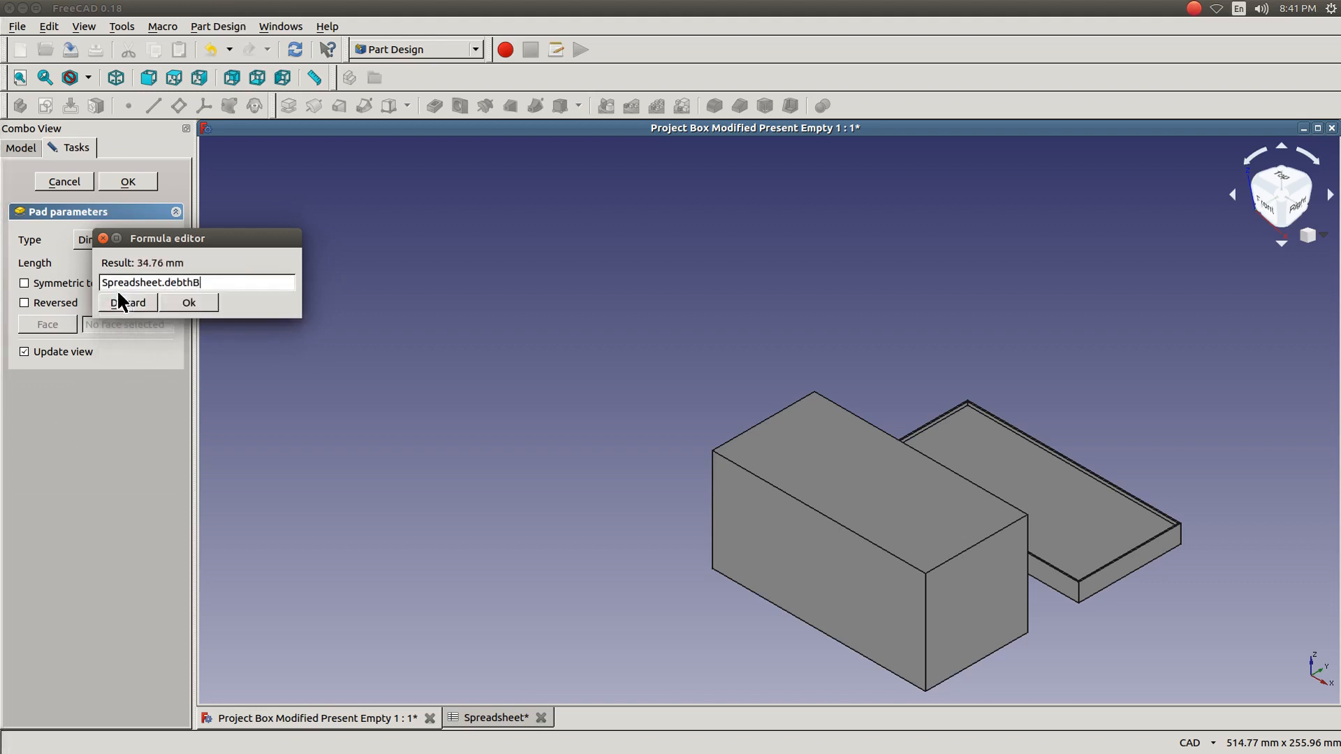
left_click(185, 302)
left_click(122, 181)
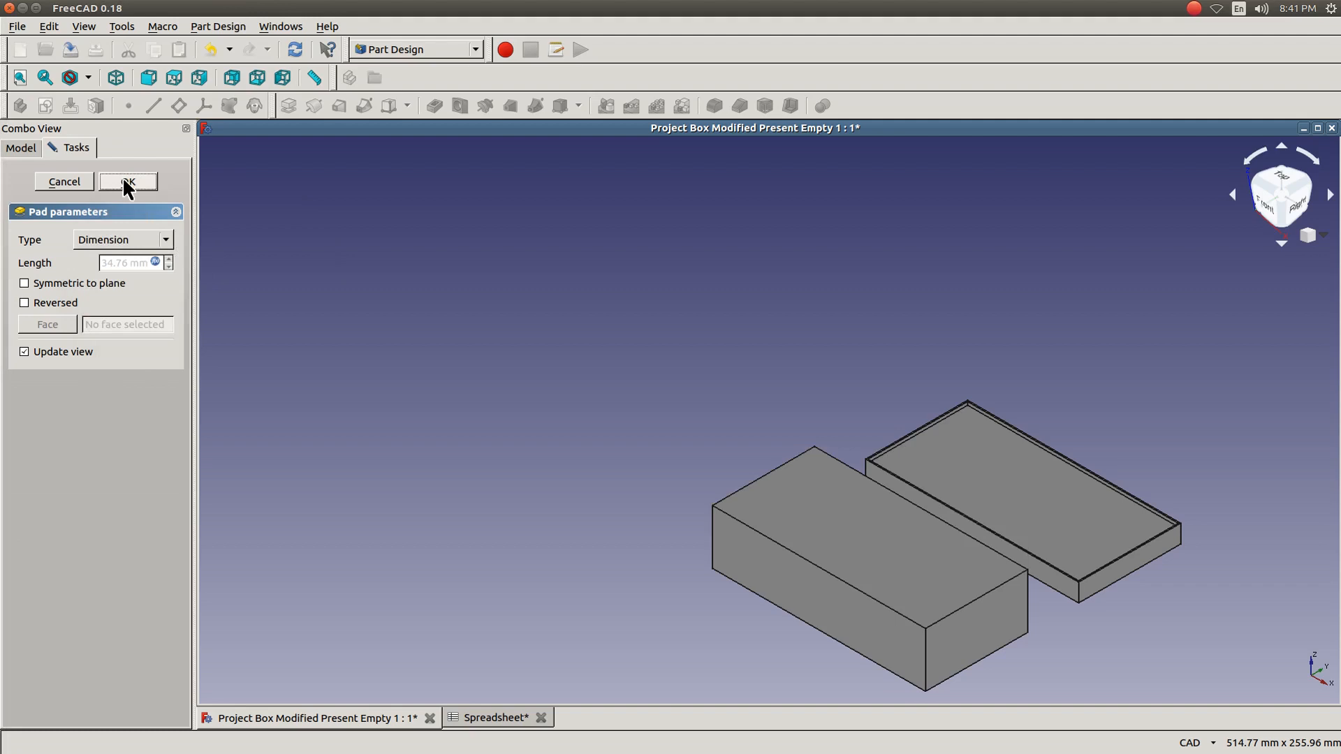
left_click(126, 183)
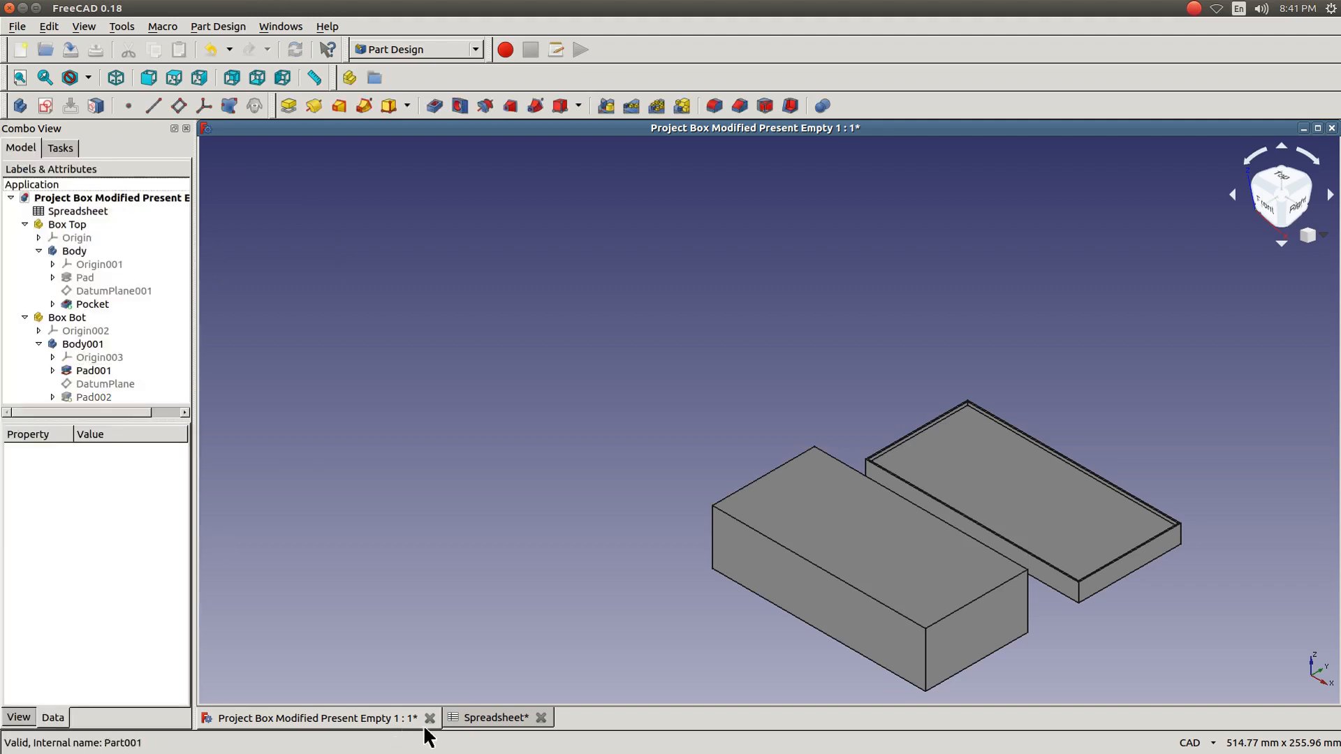
Step: Examine the spreadsheet formulas behind the Width Internal Notch and Height Internal Notch values
left_click(485, 718)
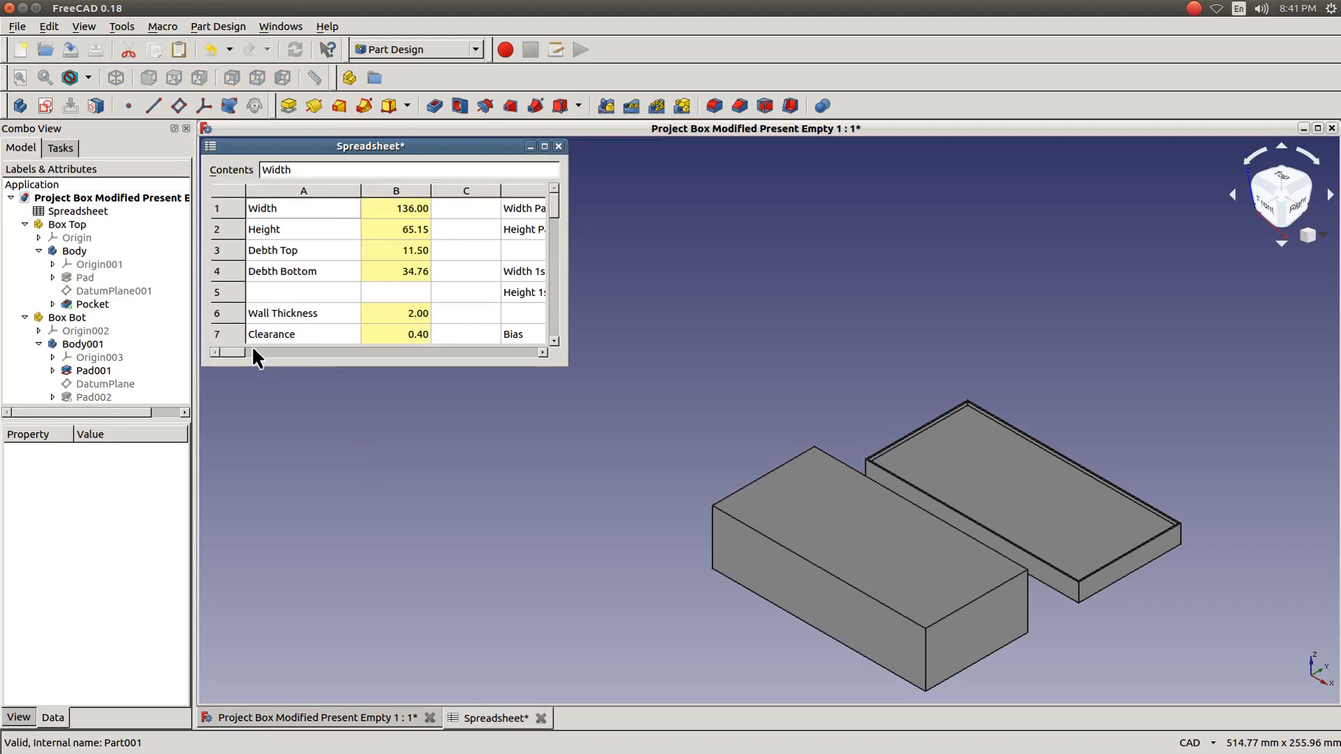
scroll(238, 350, "right", 2)
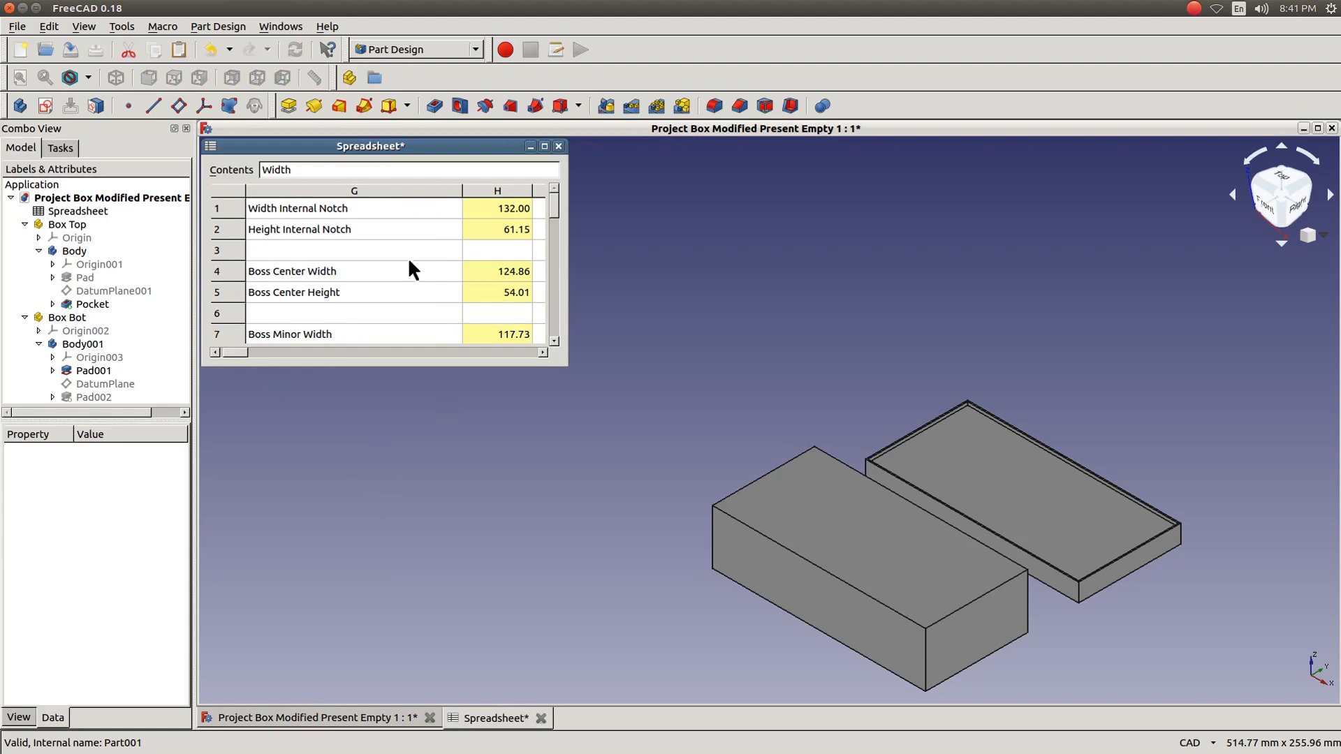
left_click(473, 213)
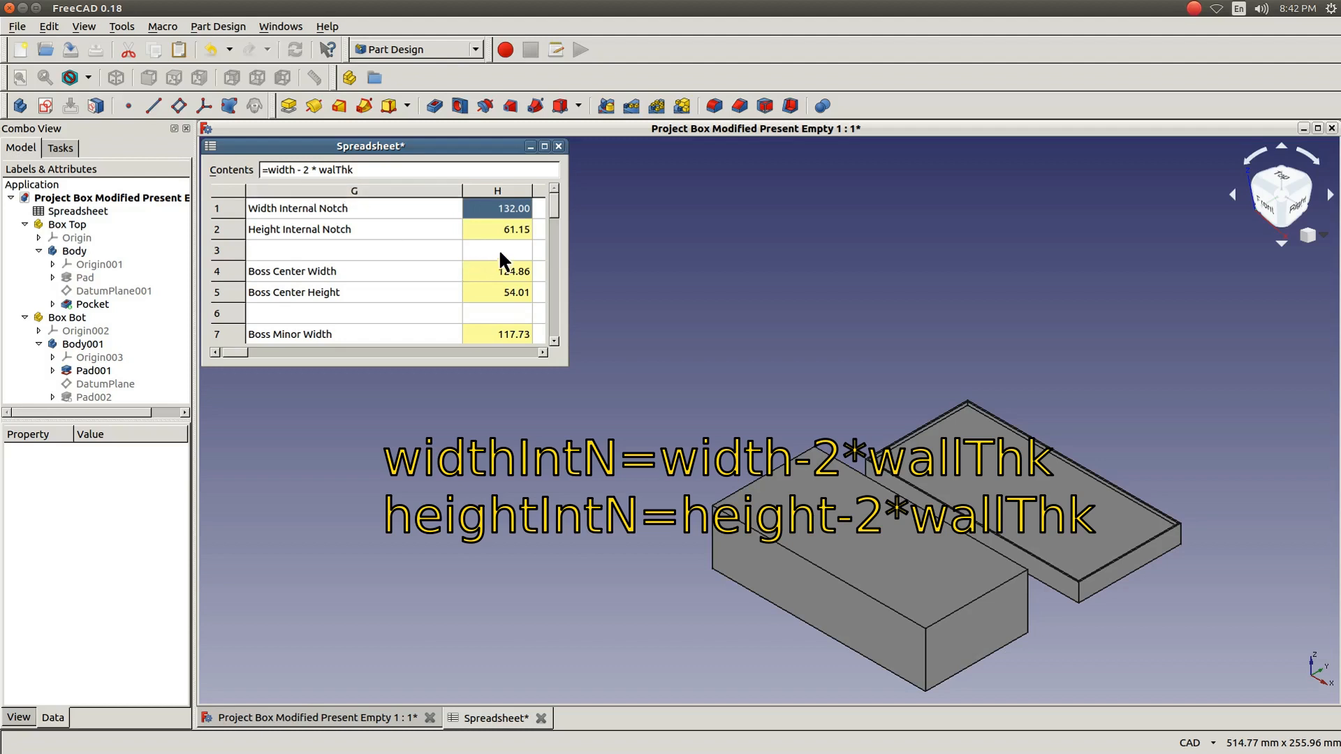
left_click(490, 226)
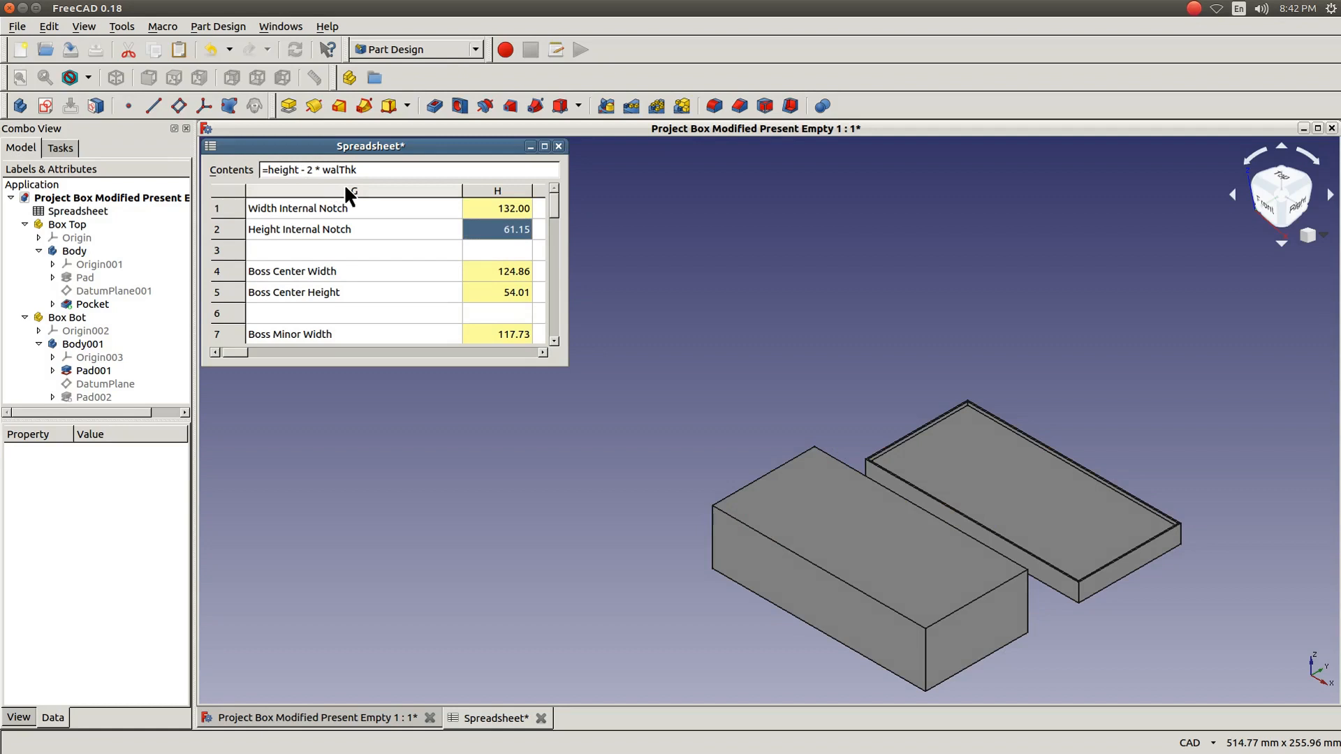
Step: Return to the 3D model and redisplay the box bottom's Pad002 by opening and closing its pad parameters
left_click(447, 457)
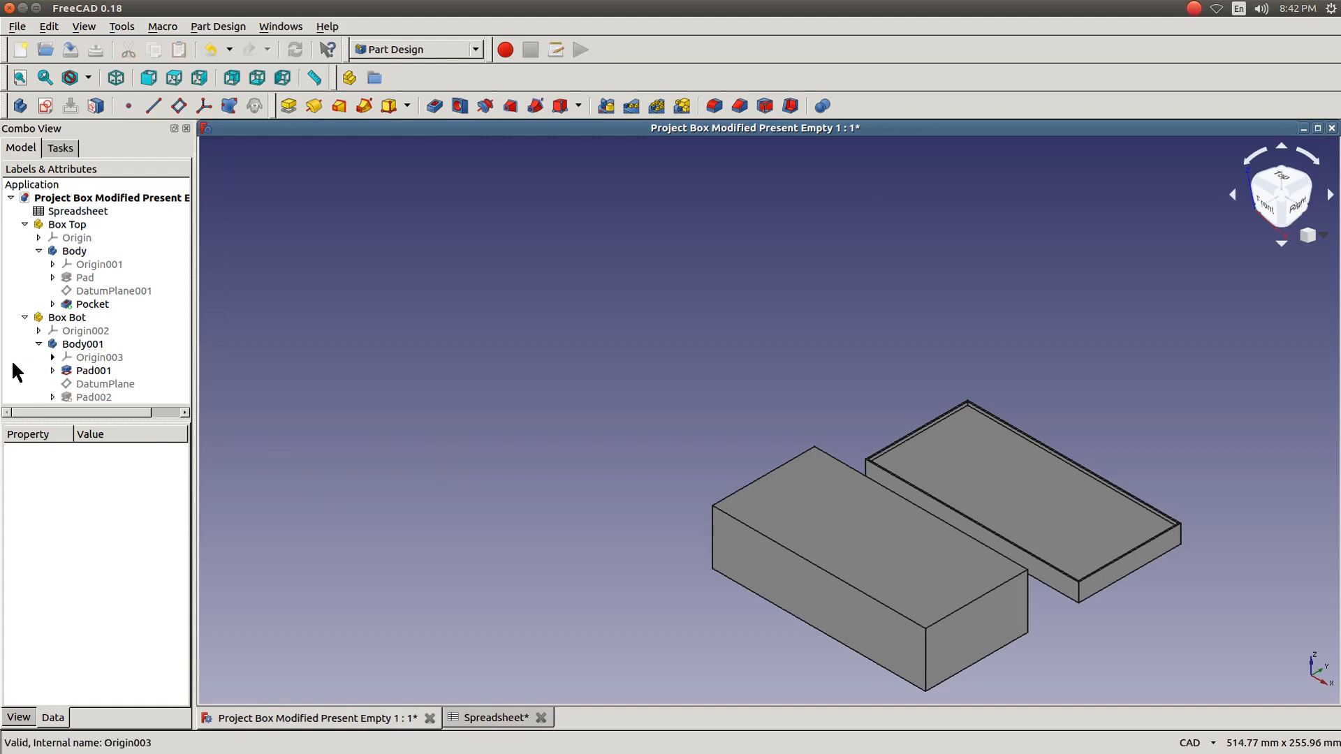
double_click(81, 398)
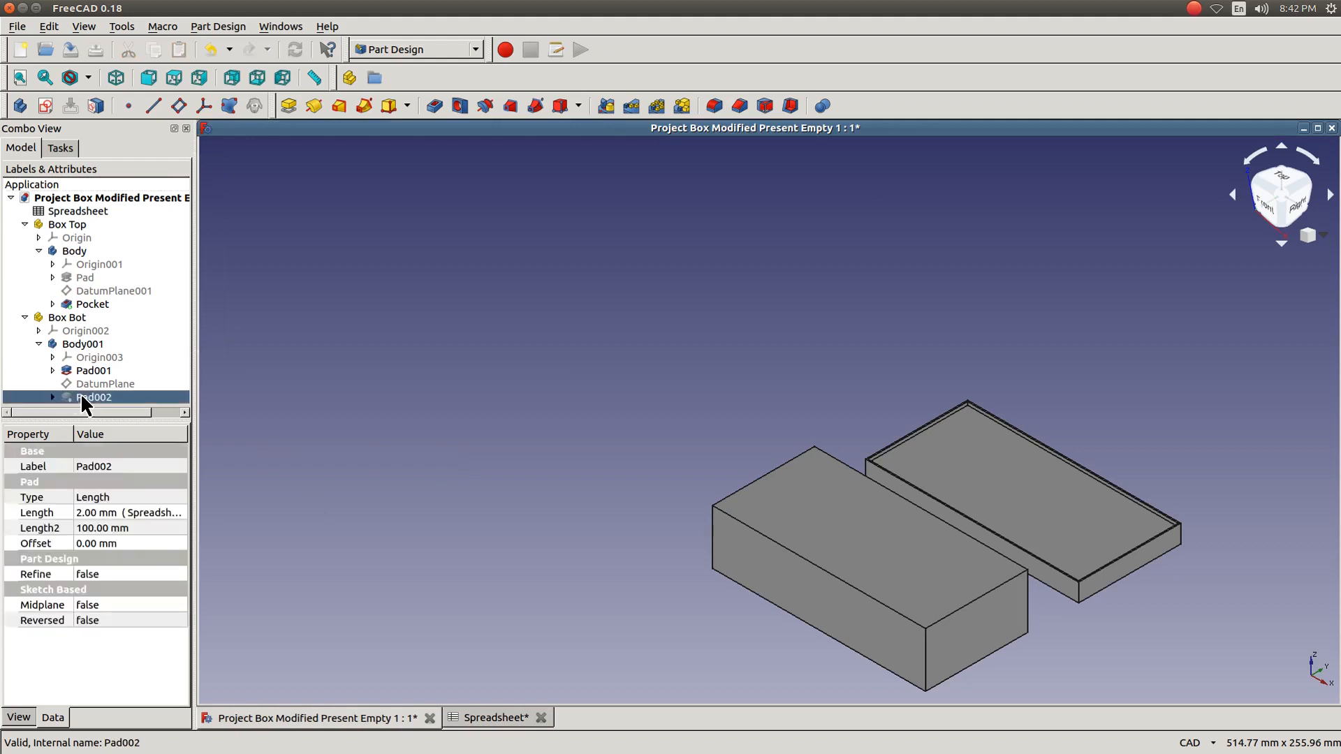
left_click(122, 183)
left_click(62, 185)
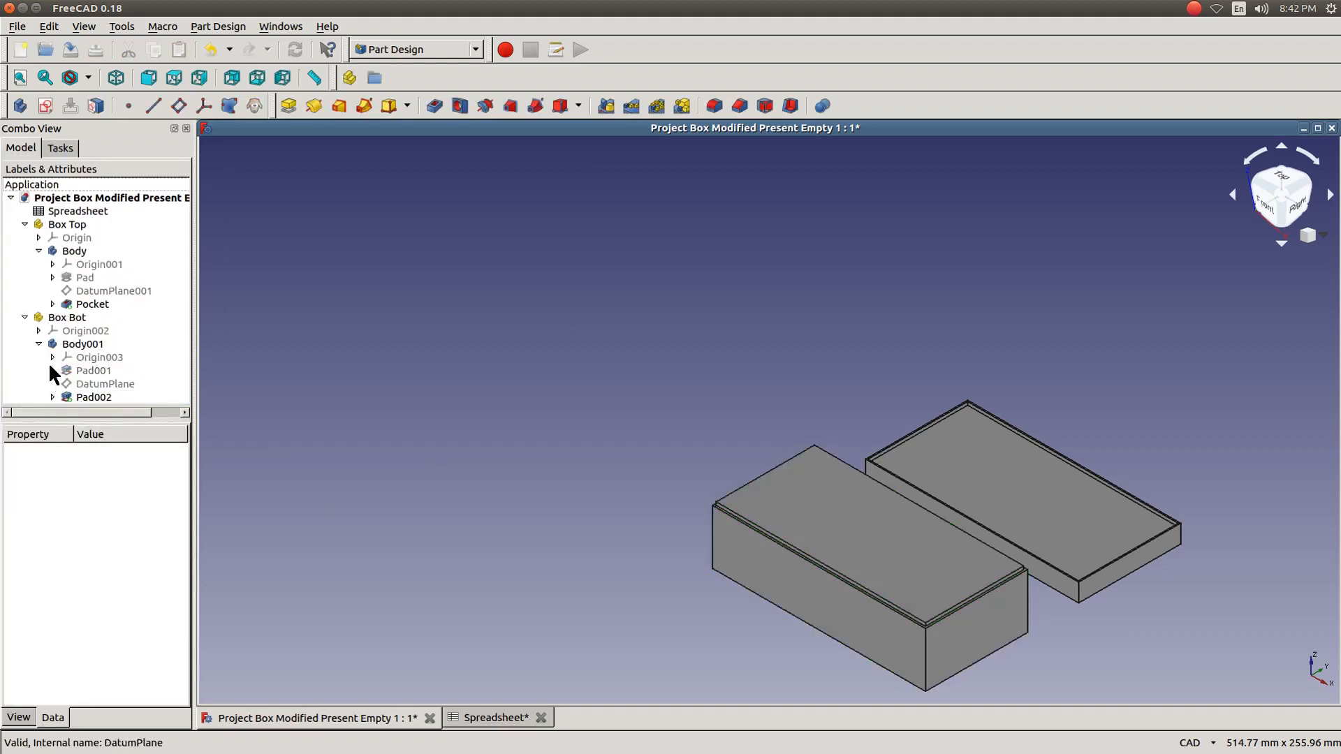
Step: Activate Body001 and create a datum plane attached to the top face of Pad002 in Plane face mode
left_click(66, 344)
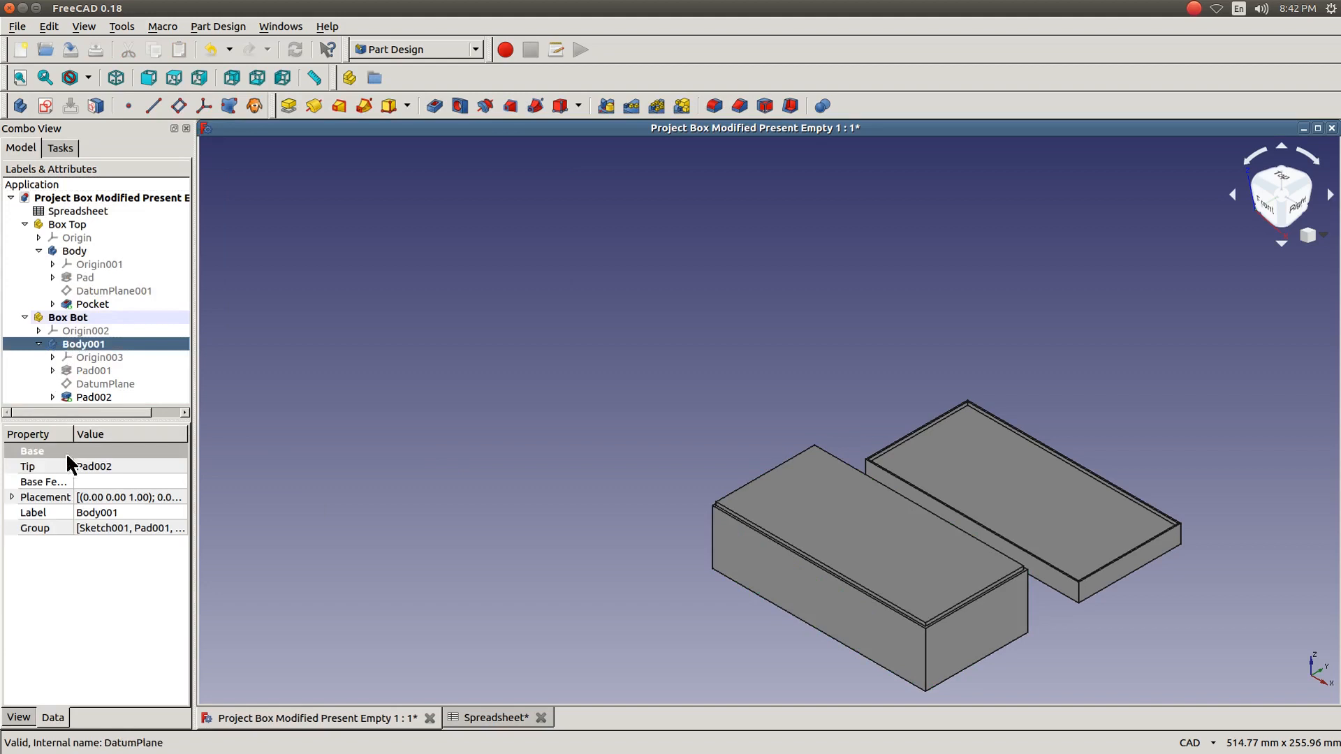
left_click(753, 481)
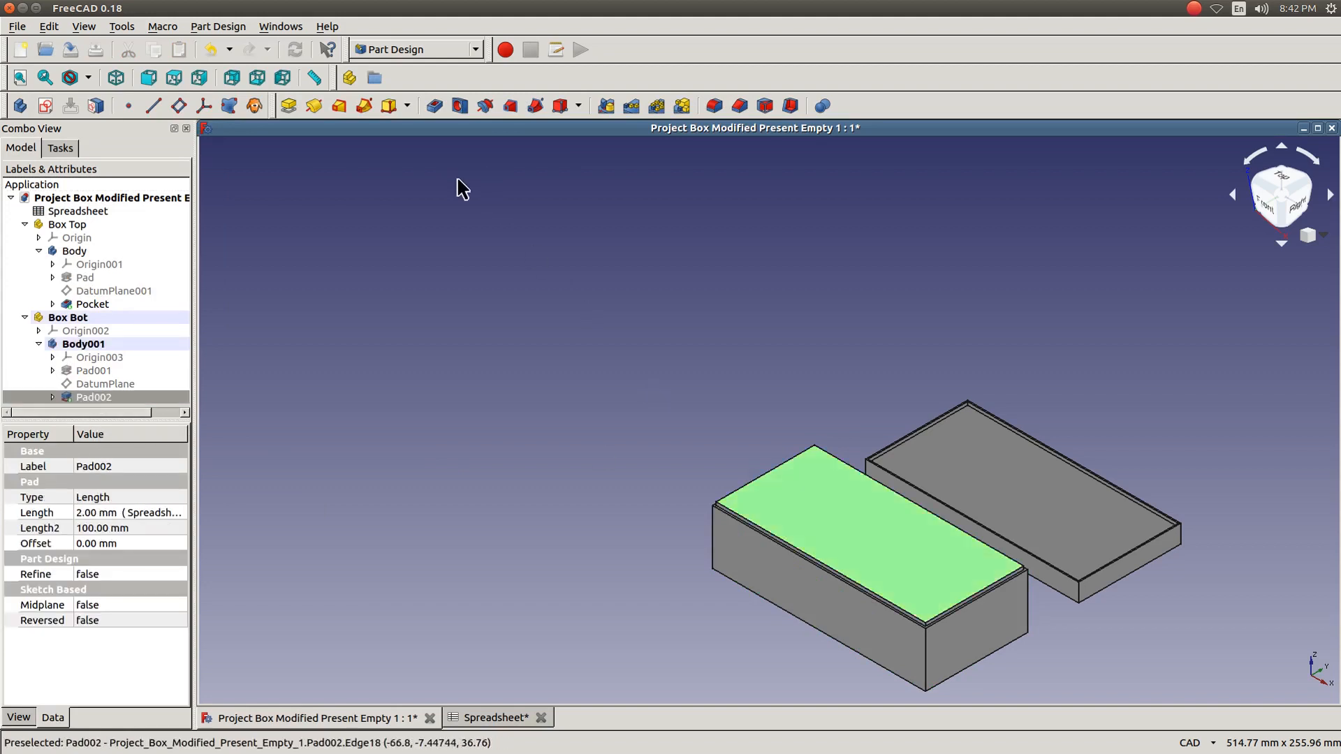
left_click(179, 107)
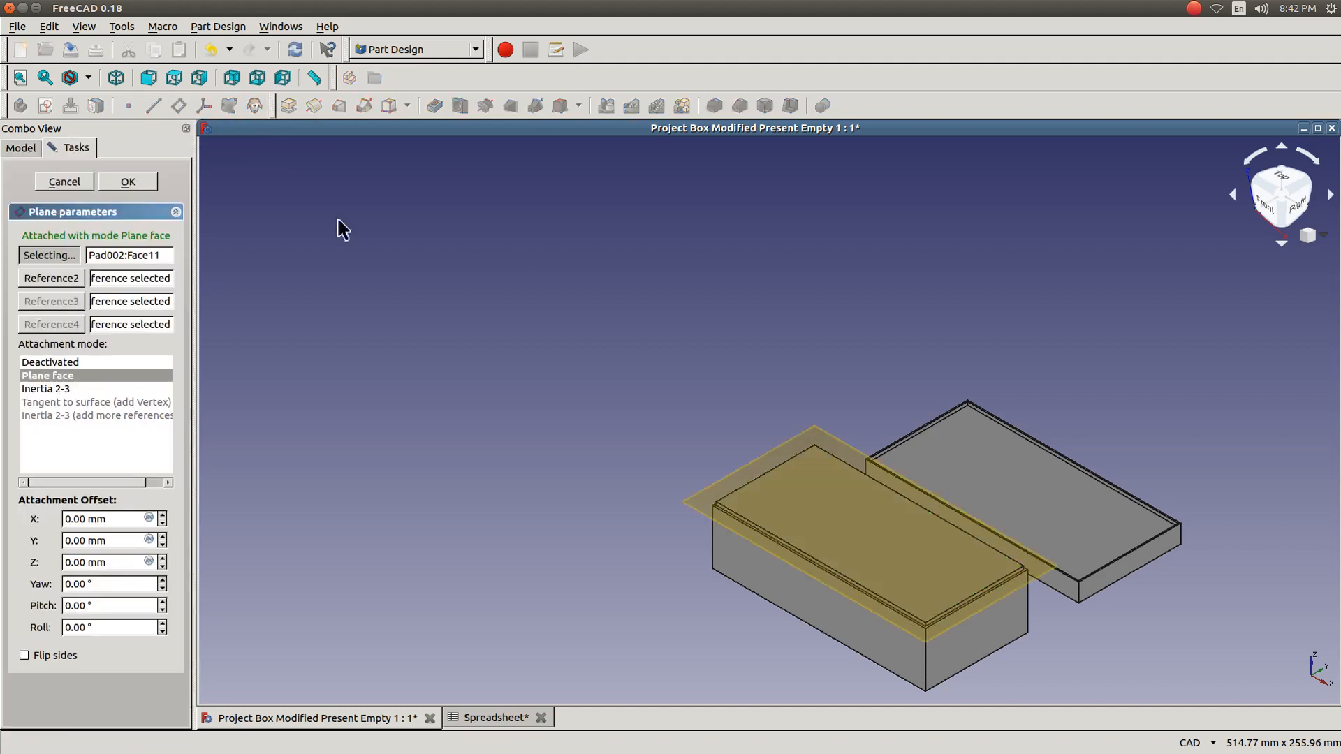
left_click(128, 181)
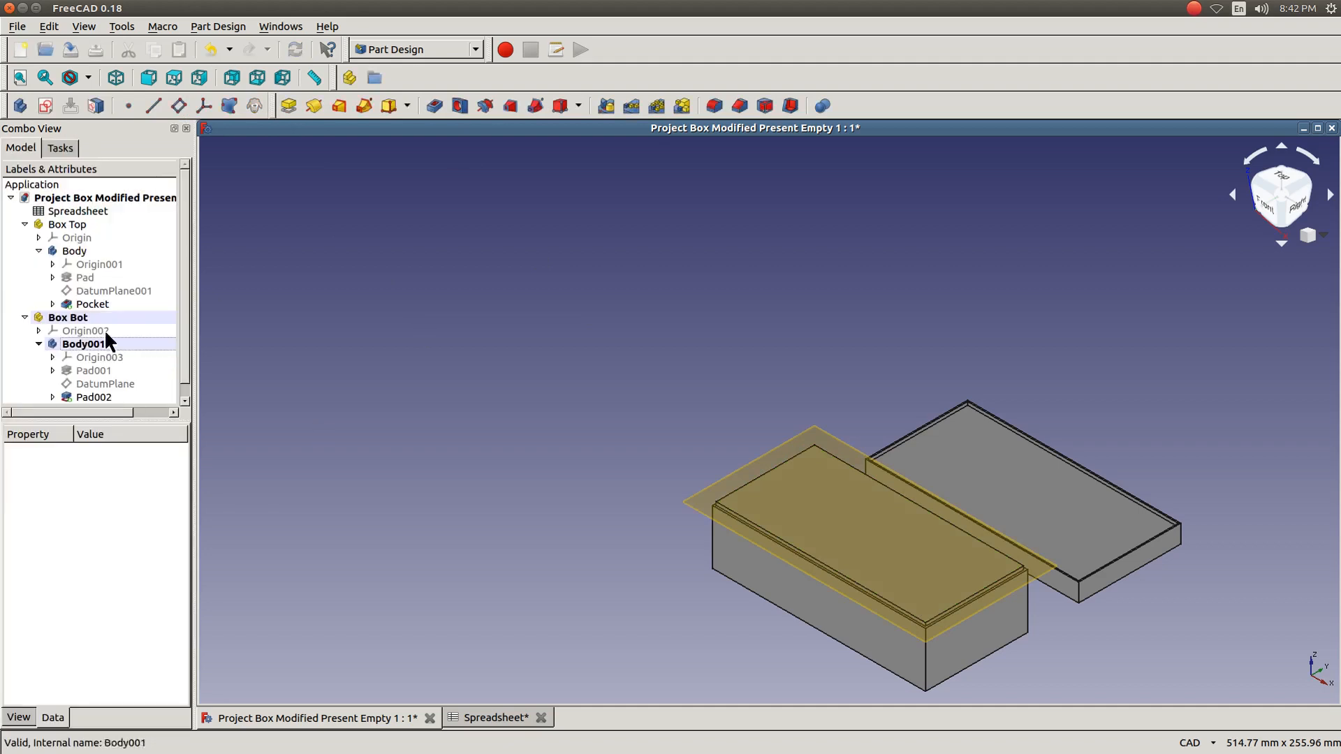
Step: Hide the new datum plane on top of the box bottom by setting its visibility to false
scroll(187, 327, "down", 1)
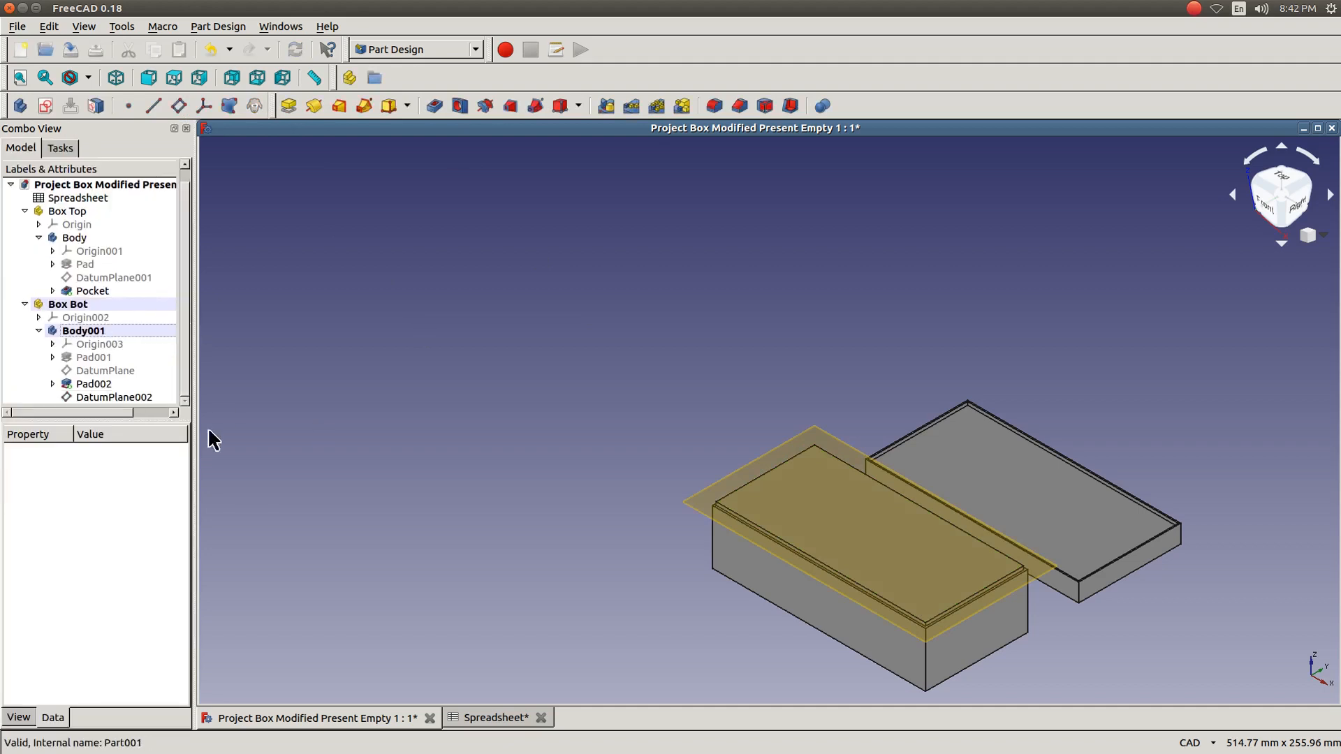
left_click(110, 398)
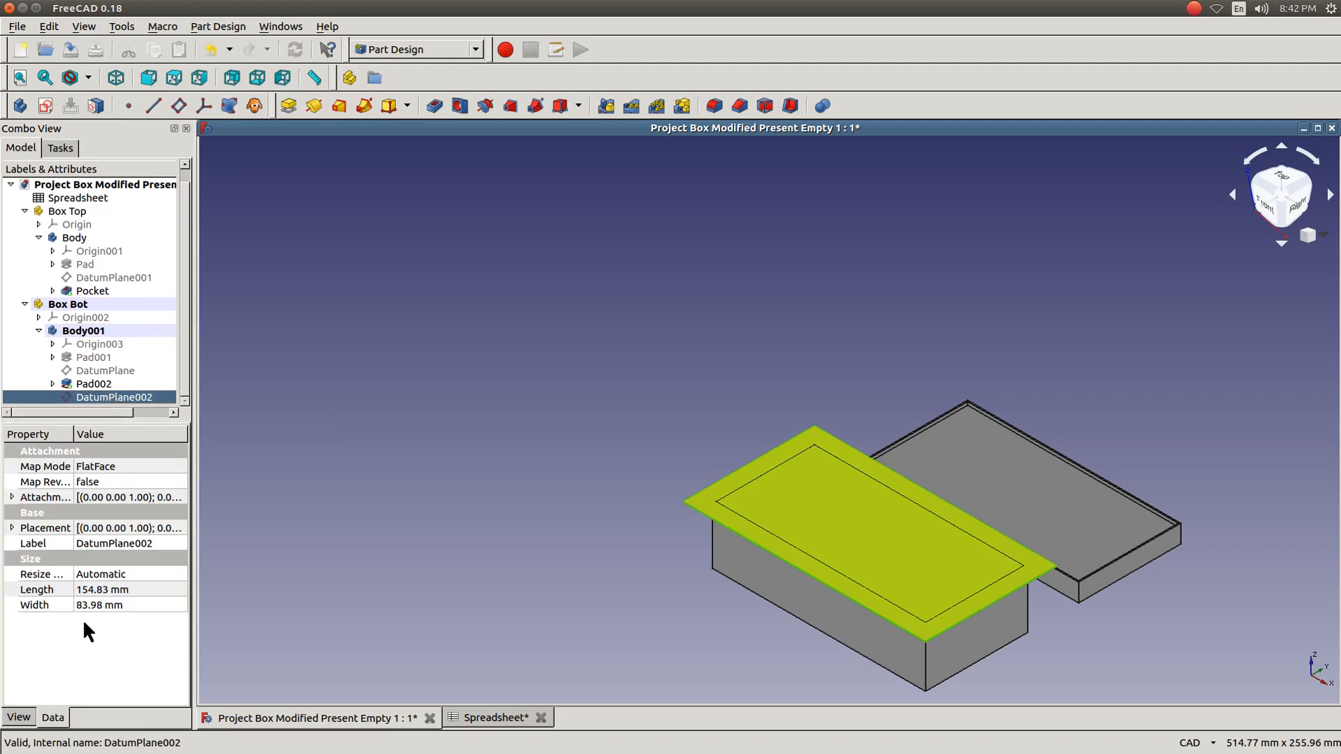
left_click(18, 717)
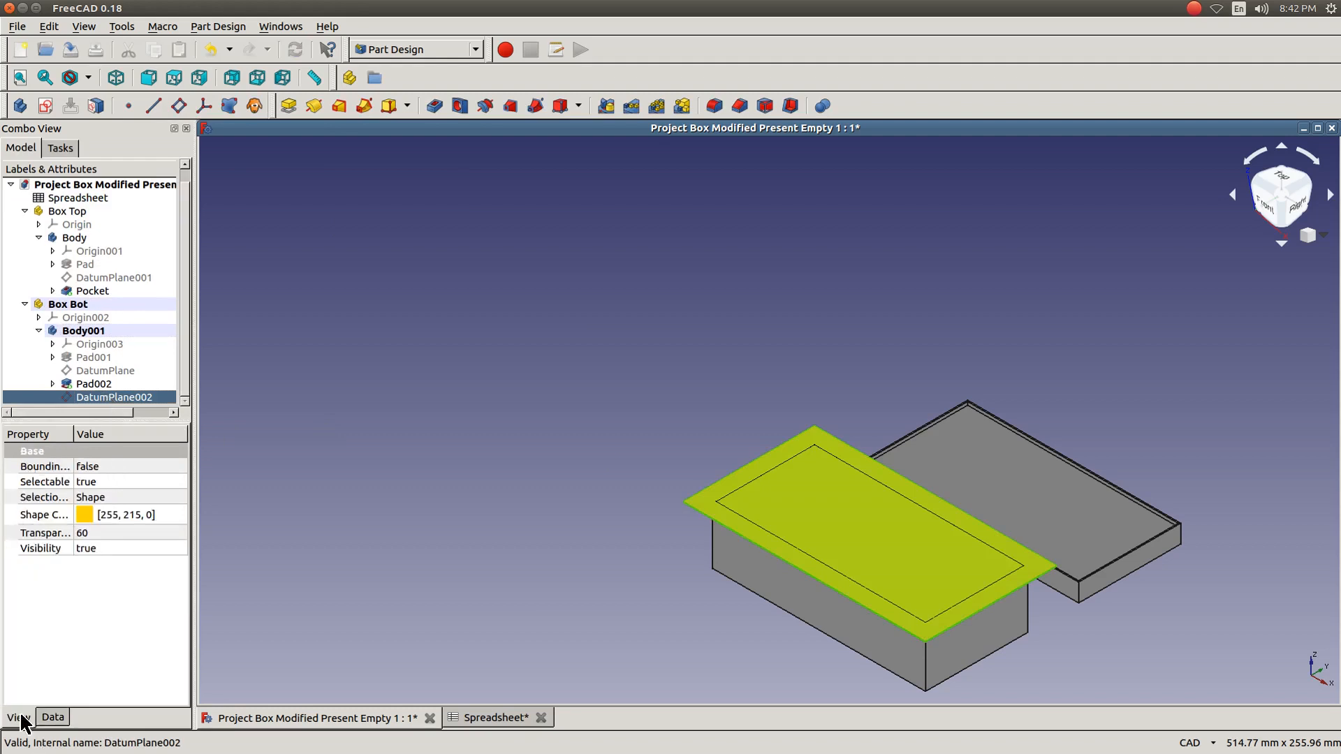
left_click(86, 548)
left_click(86, 543)
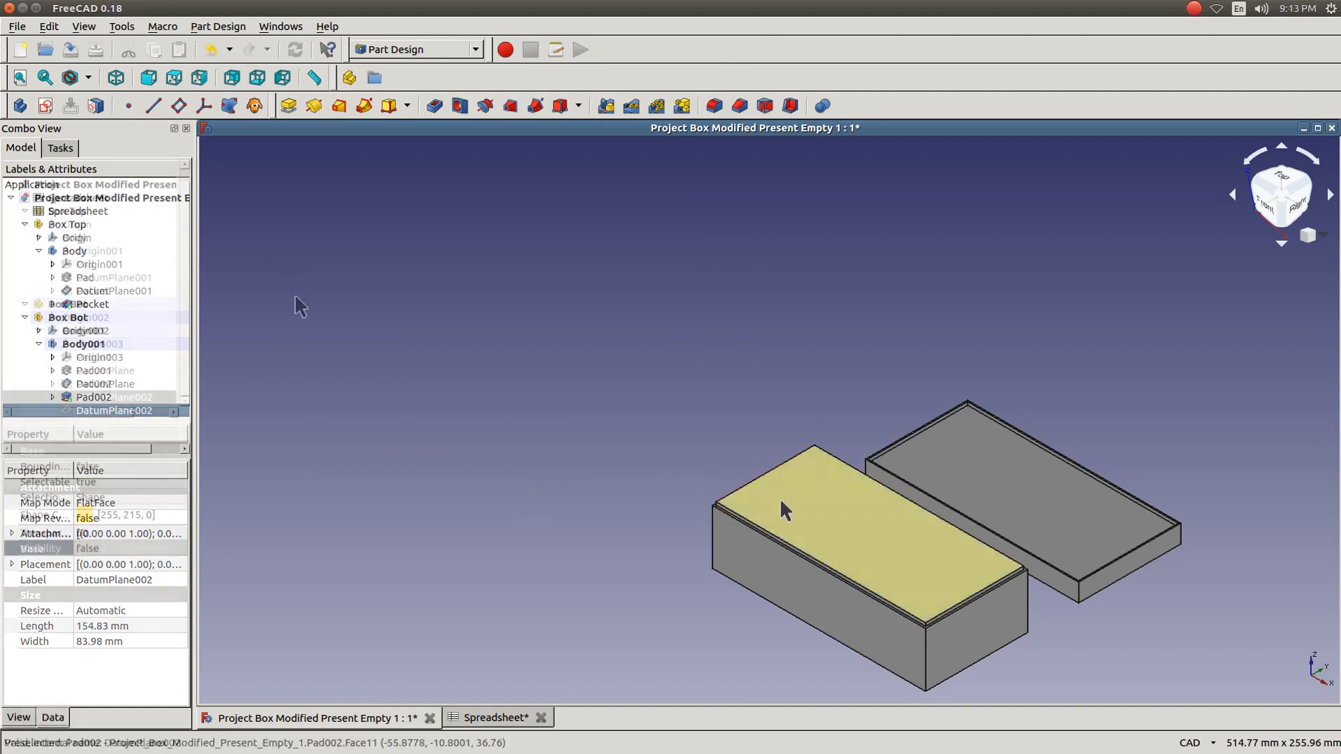
Step: Create a sketch on the hidden datum plane and draw a rectangle around the origin, inside the box bottom's outline
left_click(783, 503)
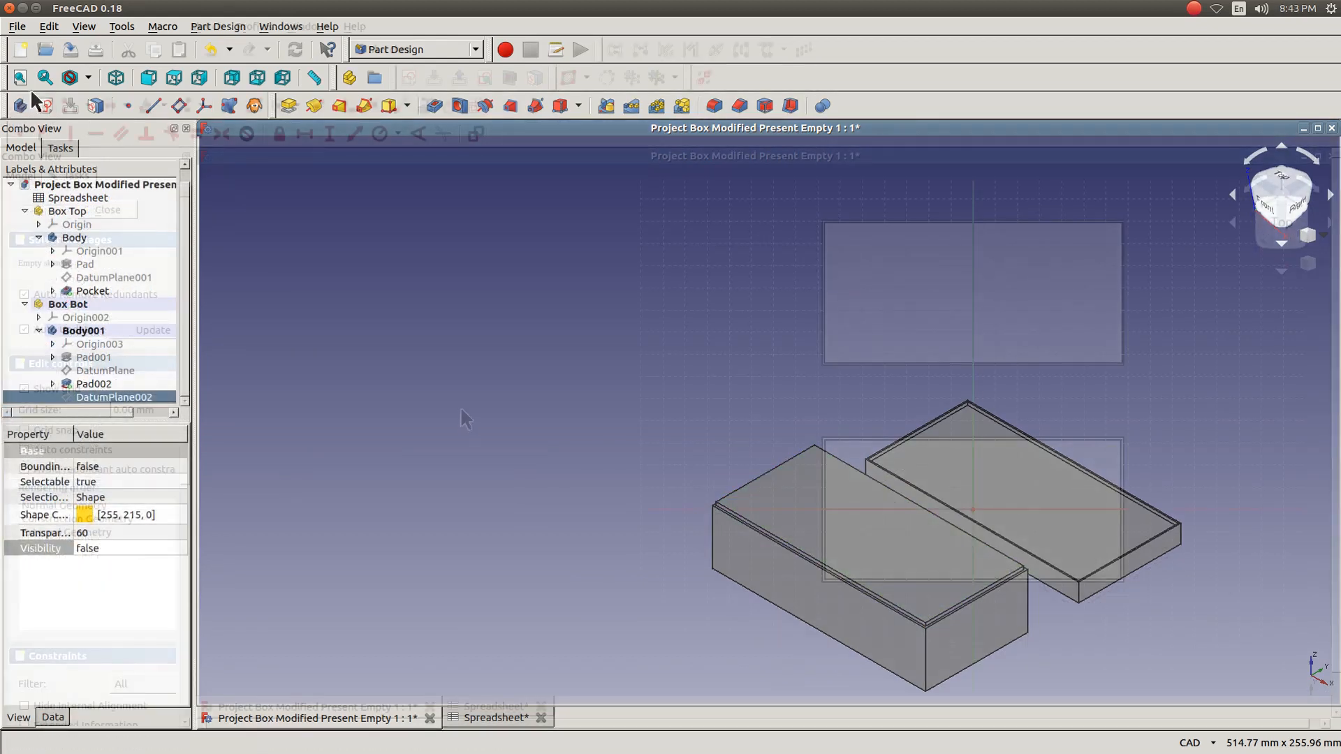
left_click(45, 105)
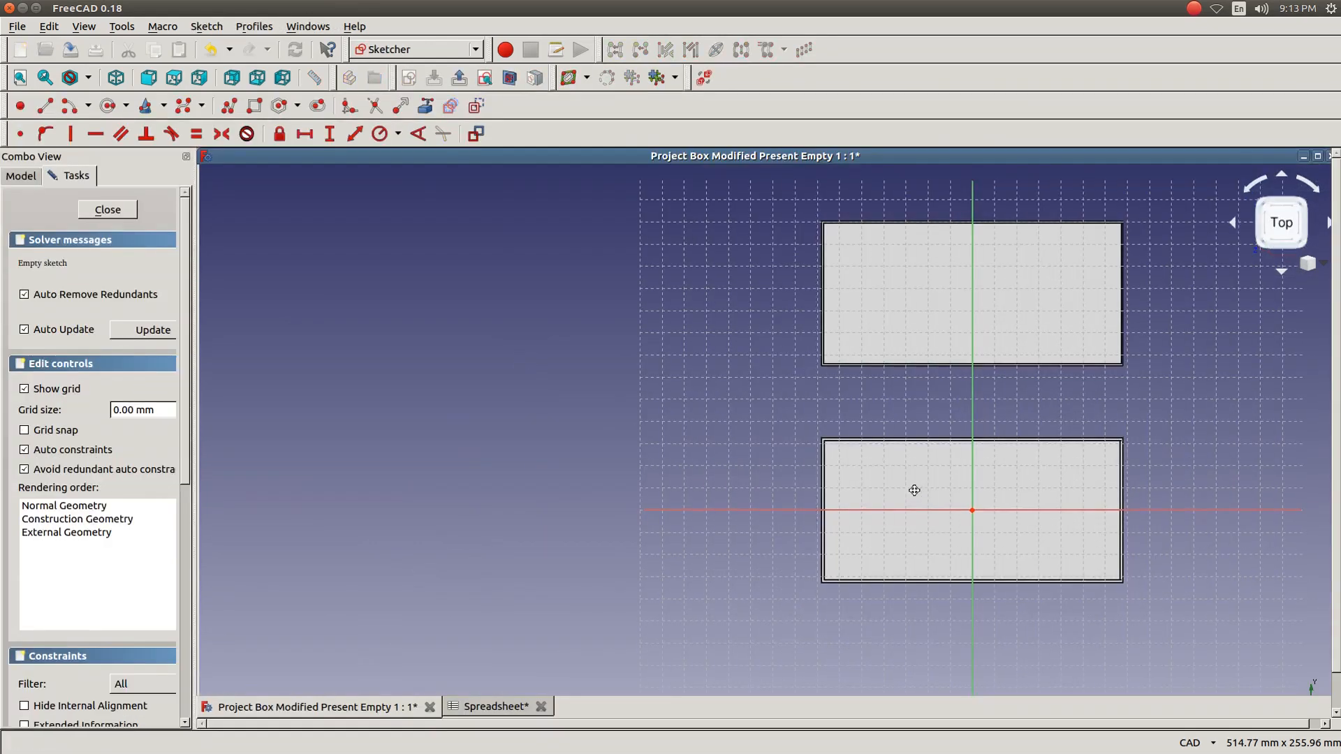
mouse_move(914, 490)
middle_mouse_down()
mouse_move(713, 509)
mouse_move(689, 447)
mouse_move(700, 454)
middle_mouse_up()
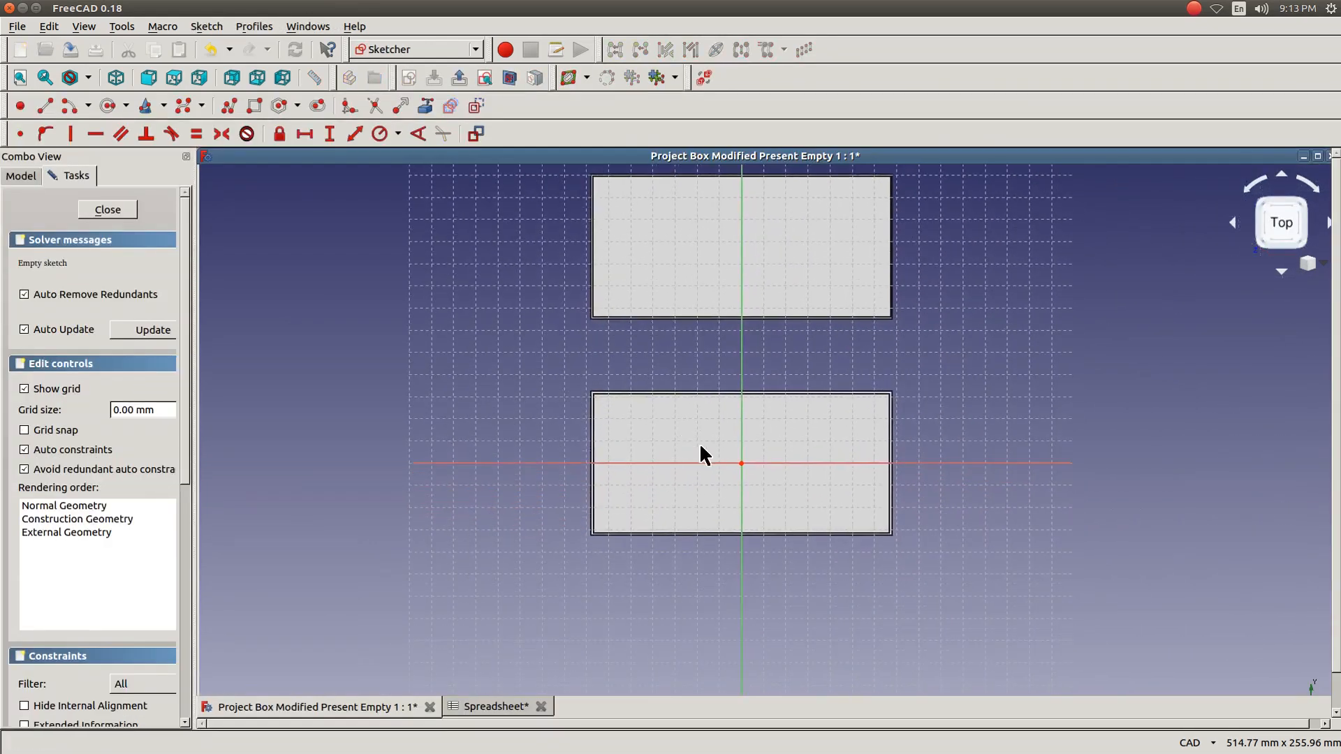
scroll(702, 454, "up", 4)
scroll(702, 452, "down", 2)
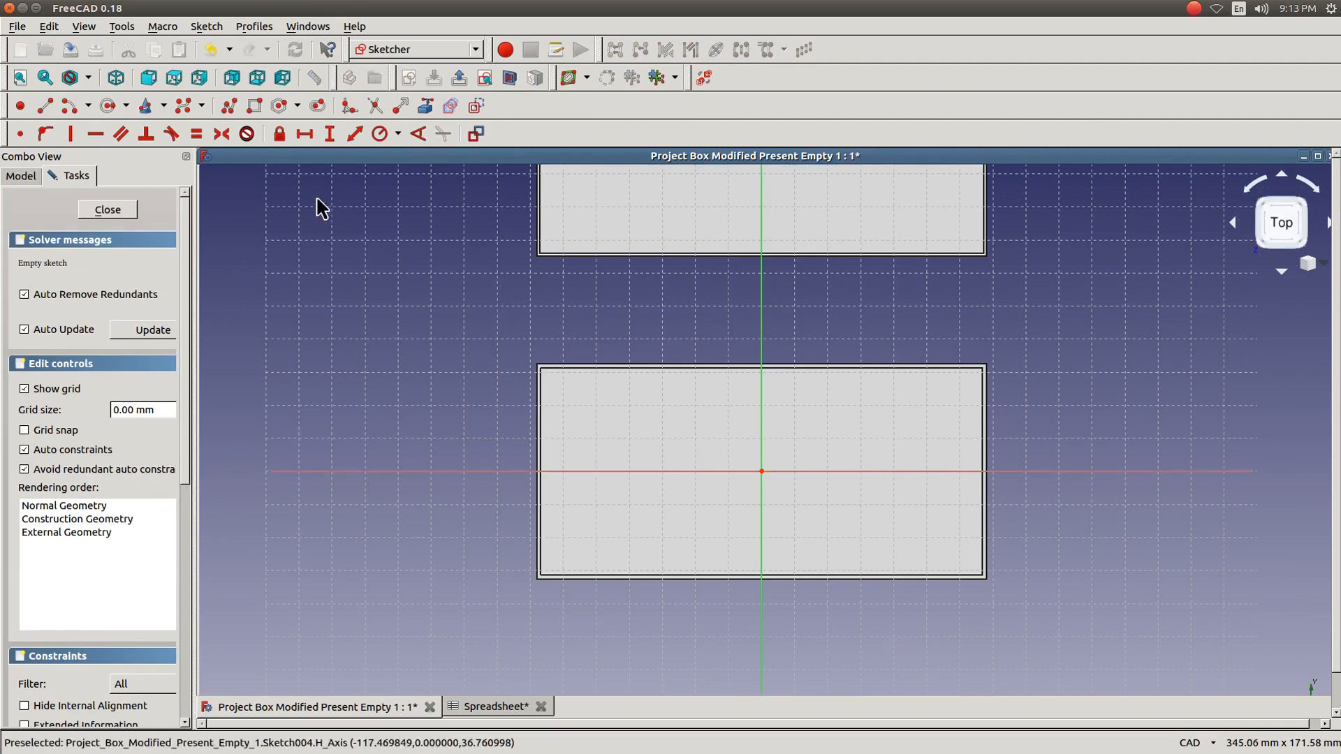
left_click(255, 106)
left_click(560, 391)
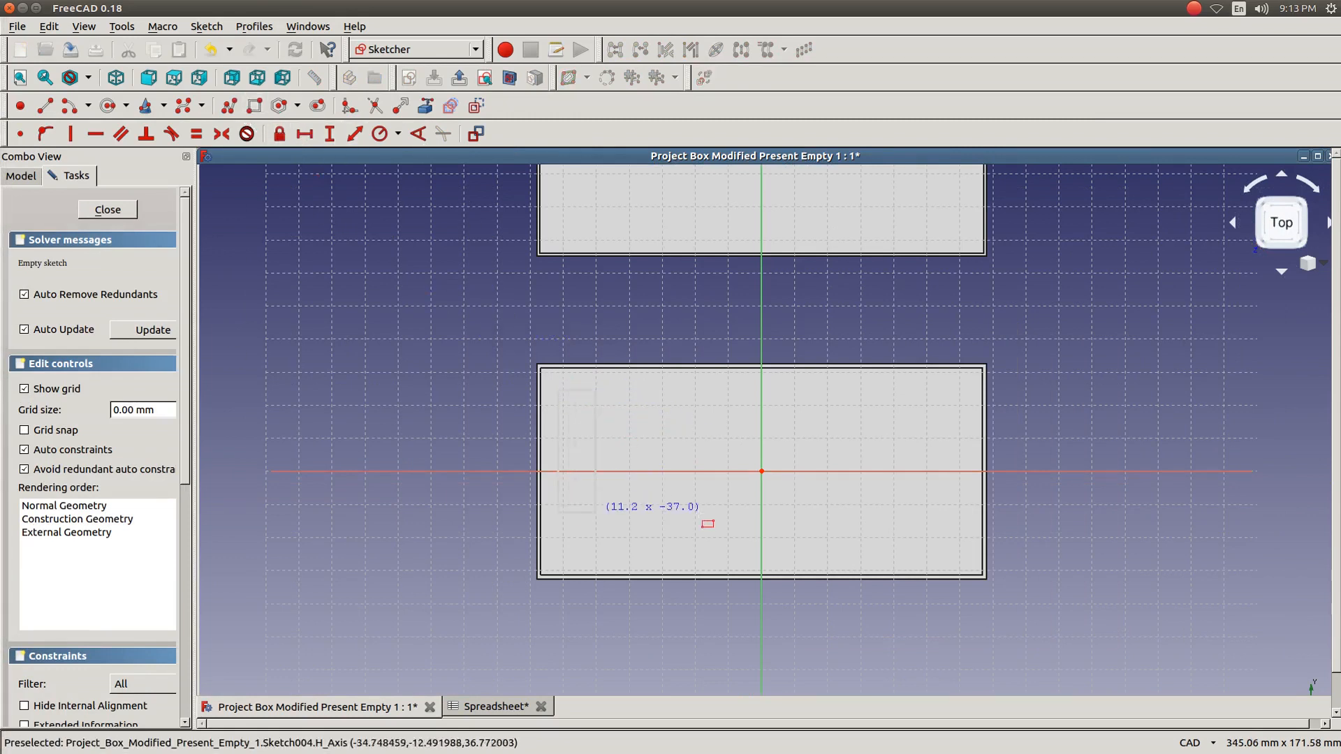
left_click(947, 549)
right_click(566, 403)
Step: Constrain the rectangle's two upper corners to be symmetric about the vertical axis
left_click(559, 390)
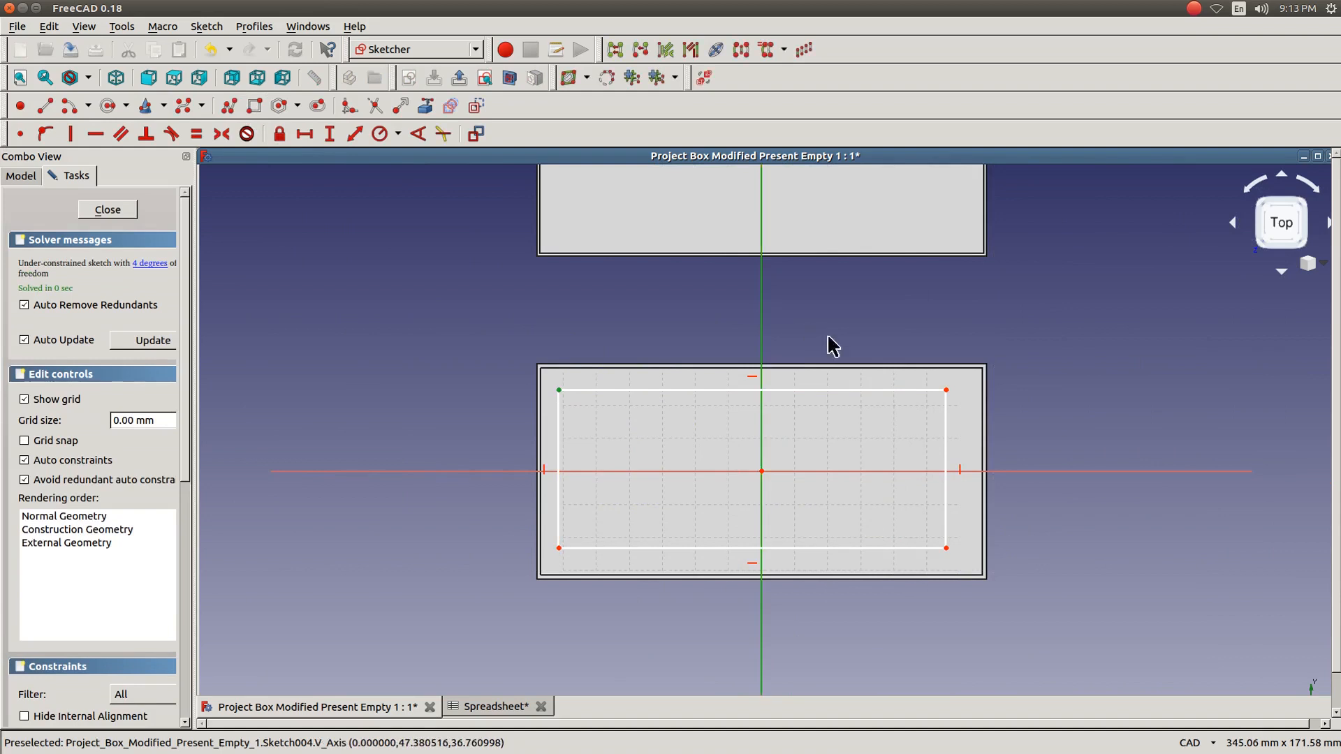
left_click(945, 390)
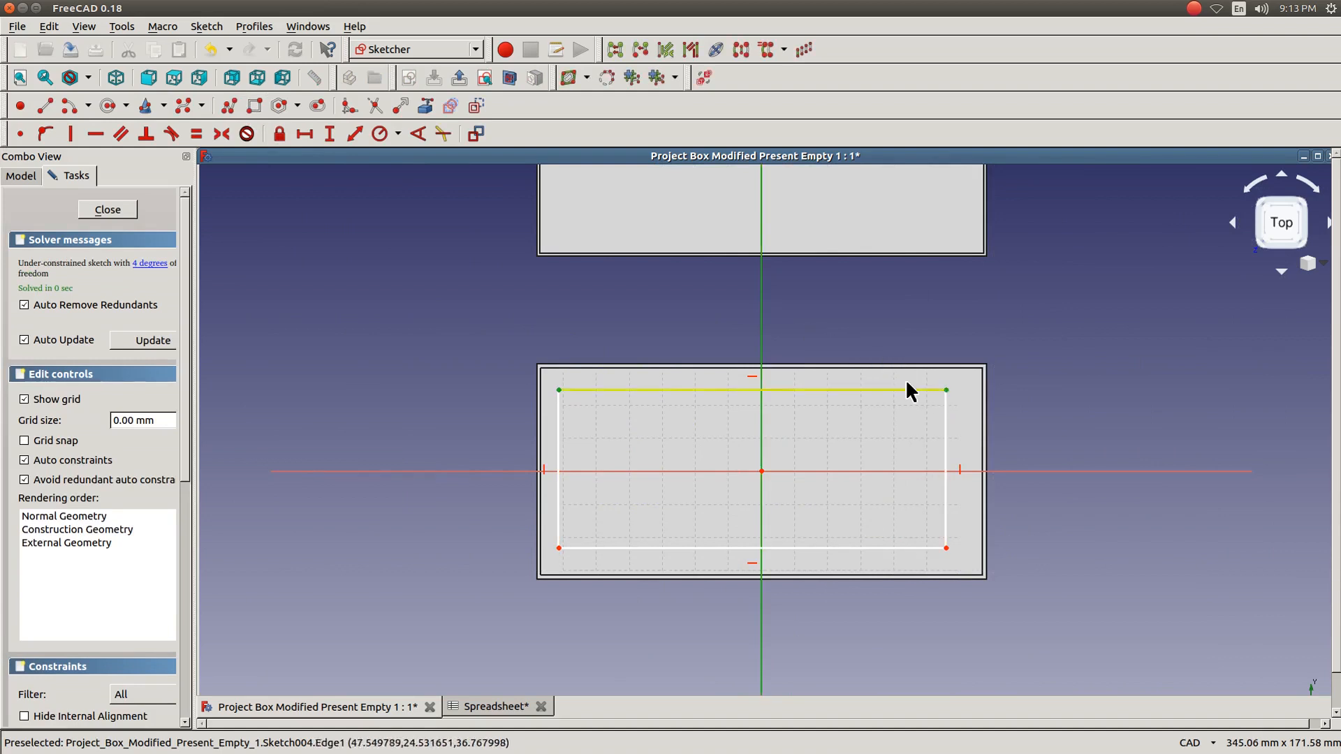
left_click(223, 133)
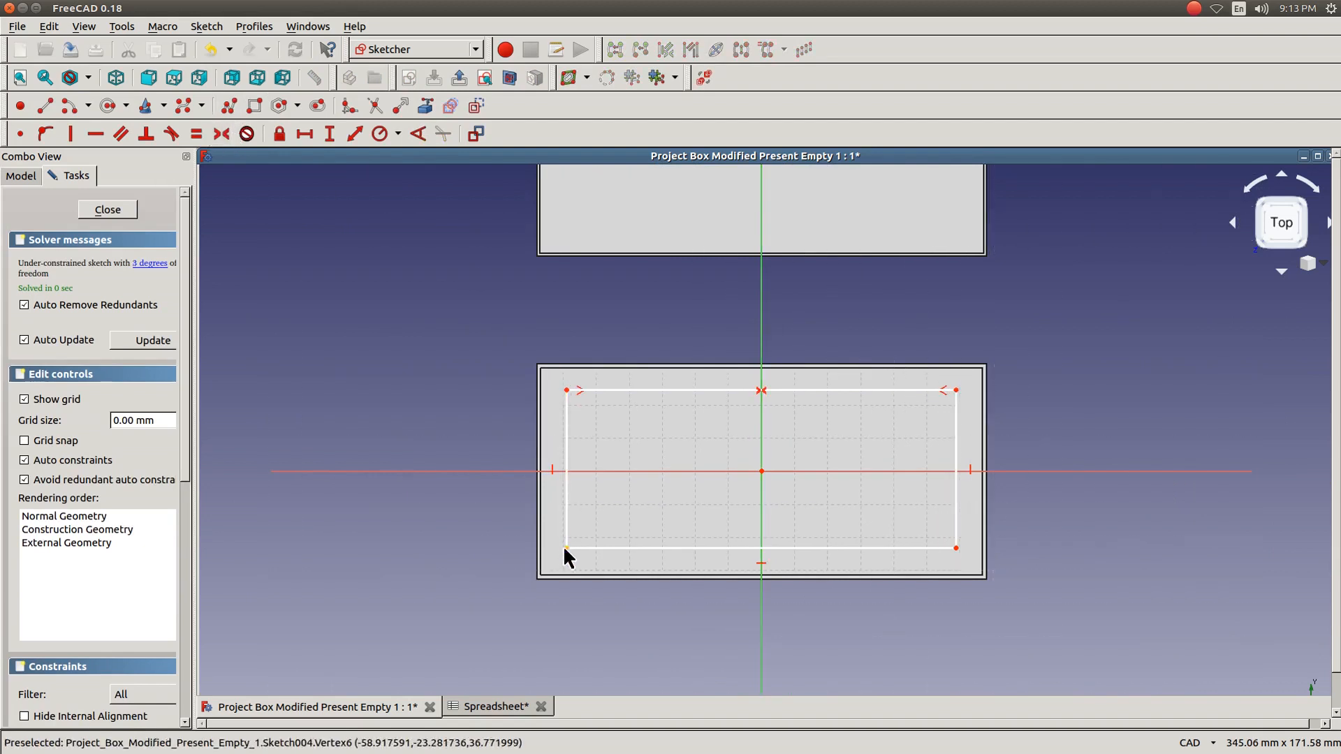
Step: Constrain the rectangle's two left corners to be symmetric about the horizontal axis
left_click_drag(566, 549, 569, 549)
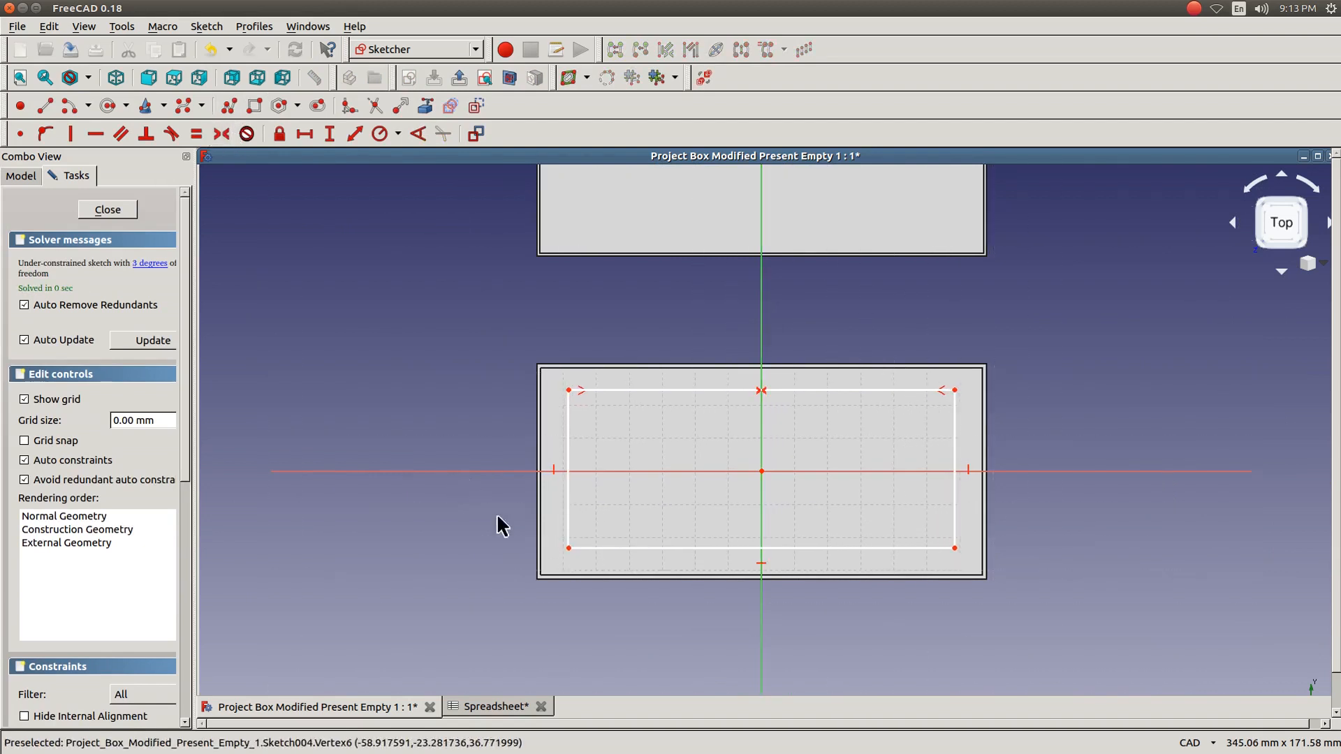
left_click(569, 548)
left_click(468, 472)
left_click(567, 389)
left_click(222, 133)
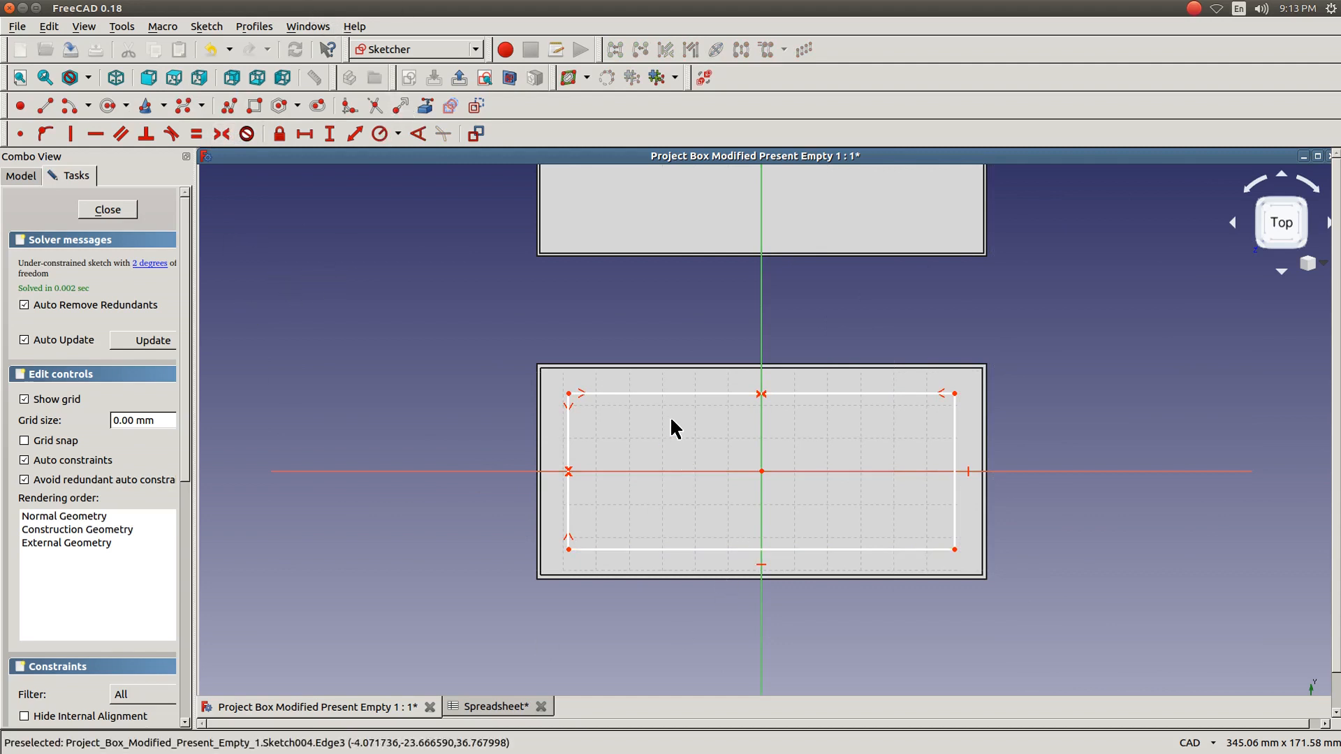
Step: Constrain the horizontal length of the rectangle's upper edge with the formula Spreadsheet.widthIntN
left_click(682, 393)
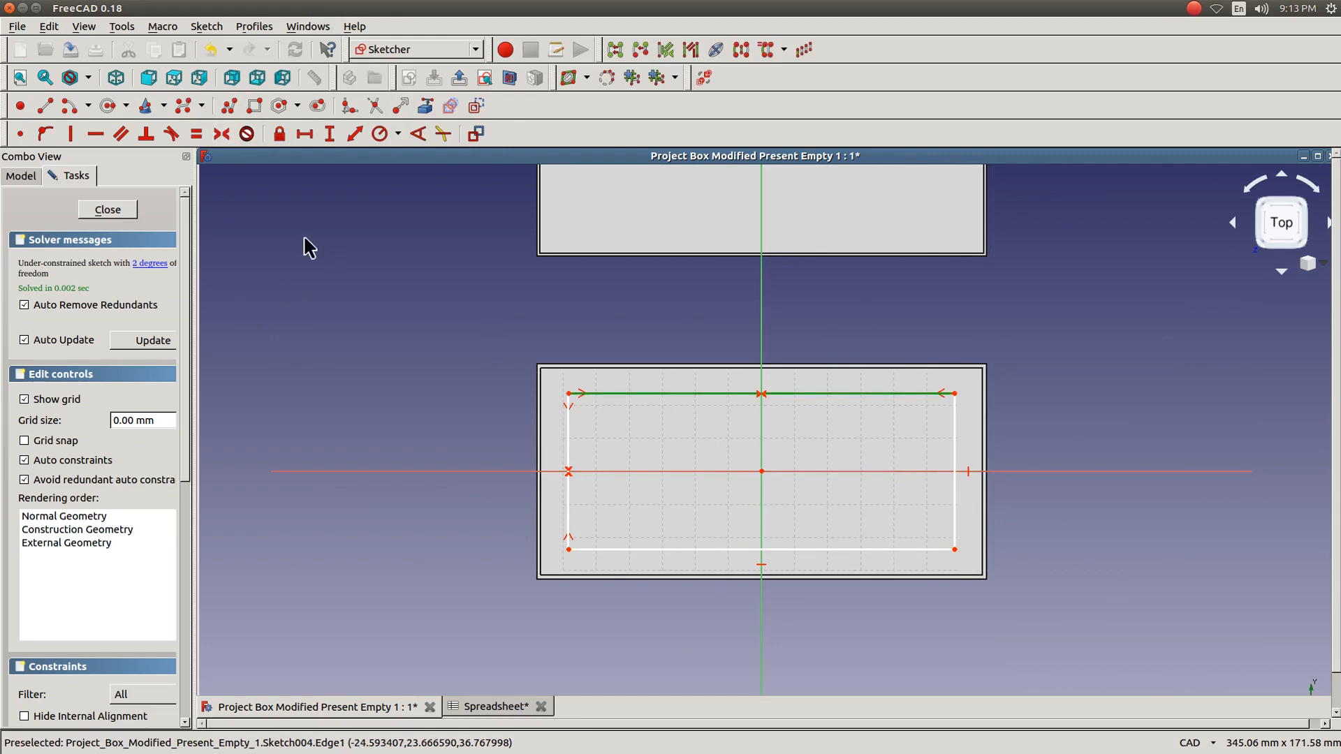
left_click(305, 133)
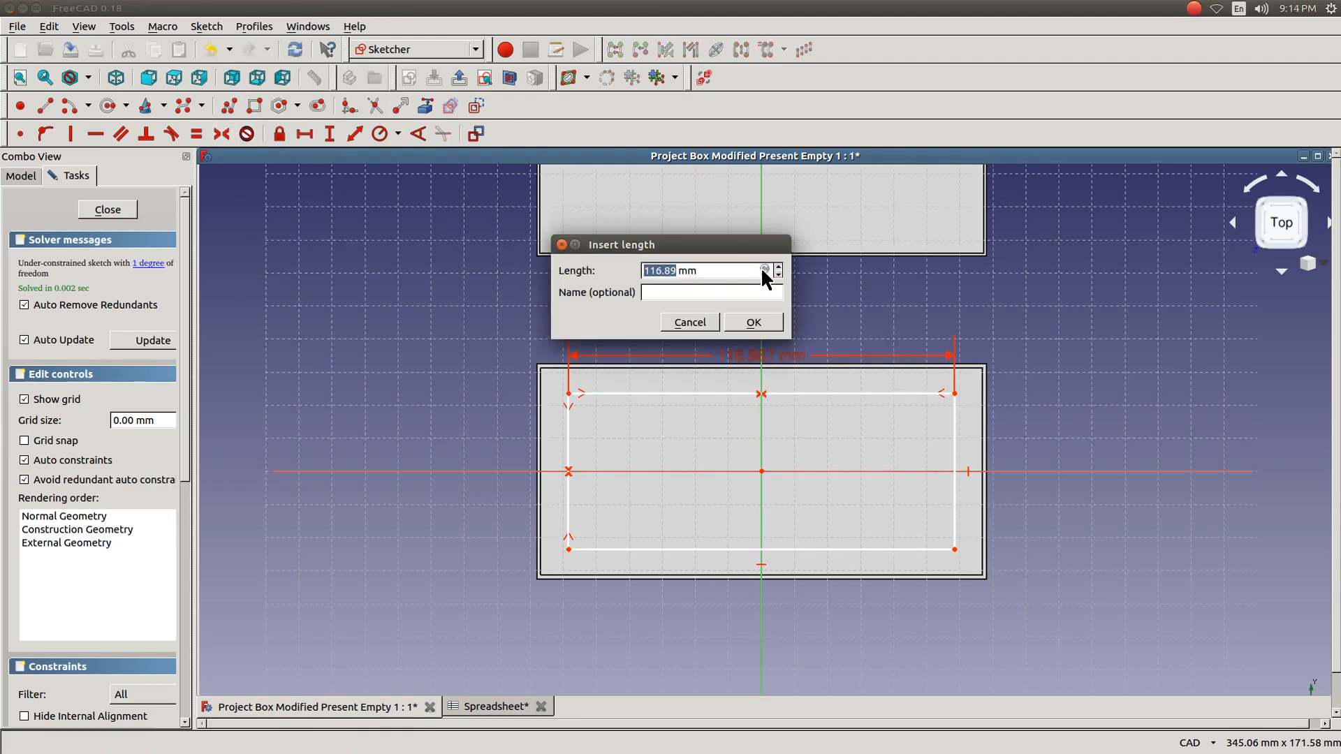
left_click(763, 270)
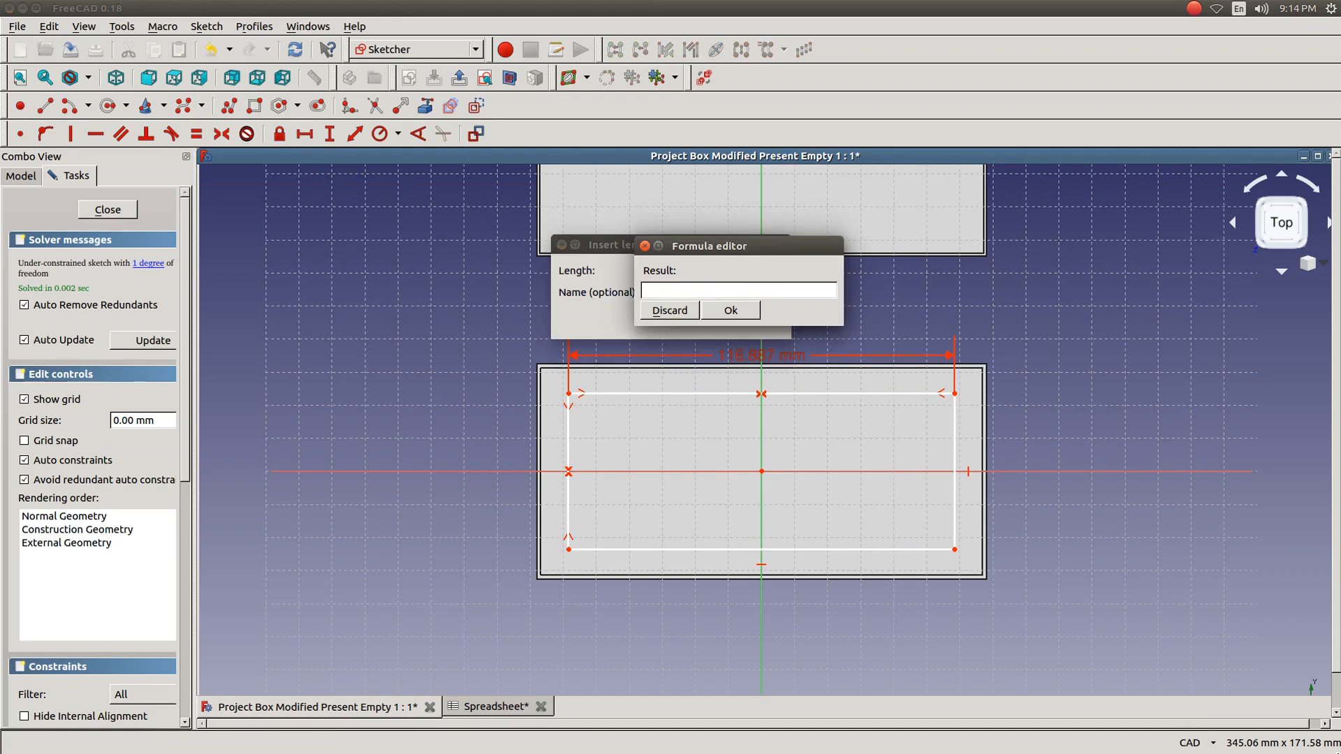
type("S")
key("Down")
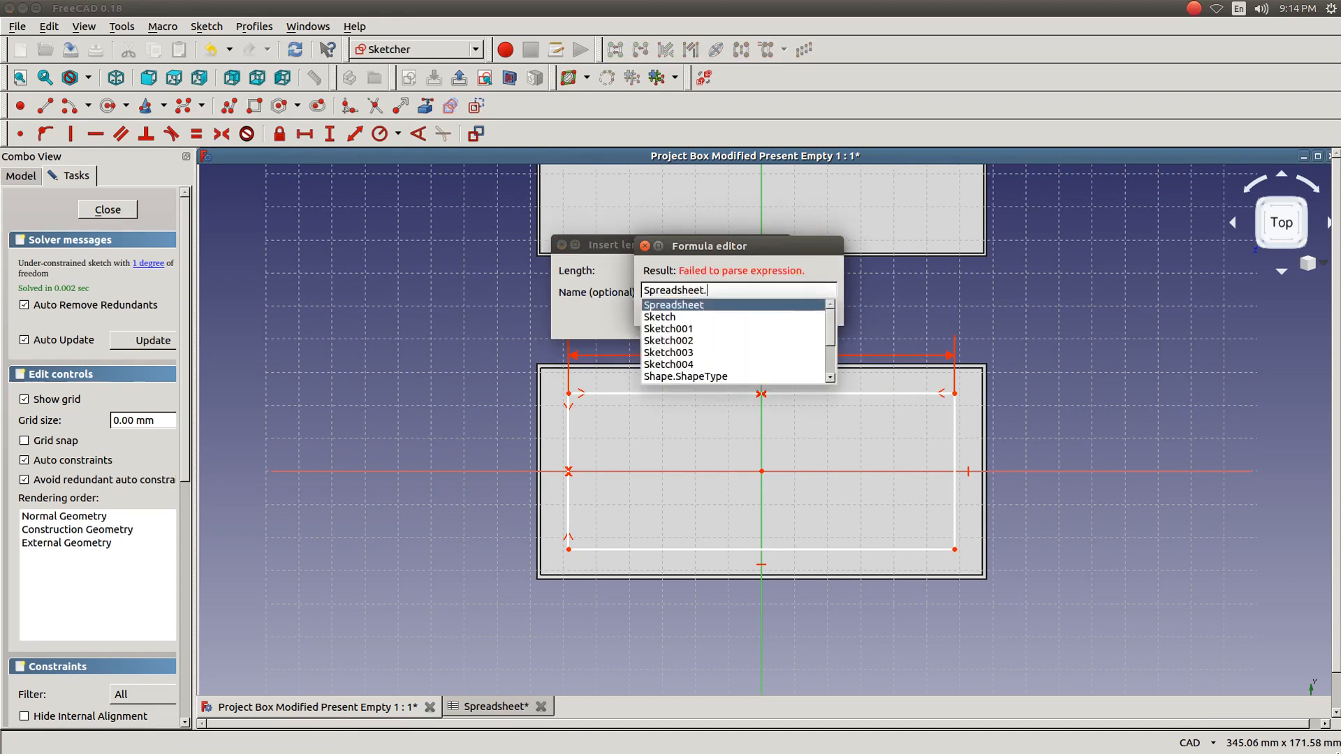
type("w")
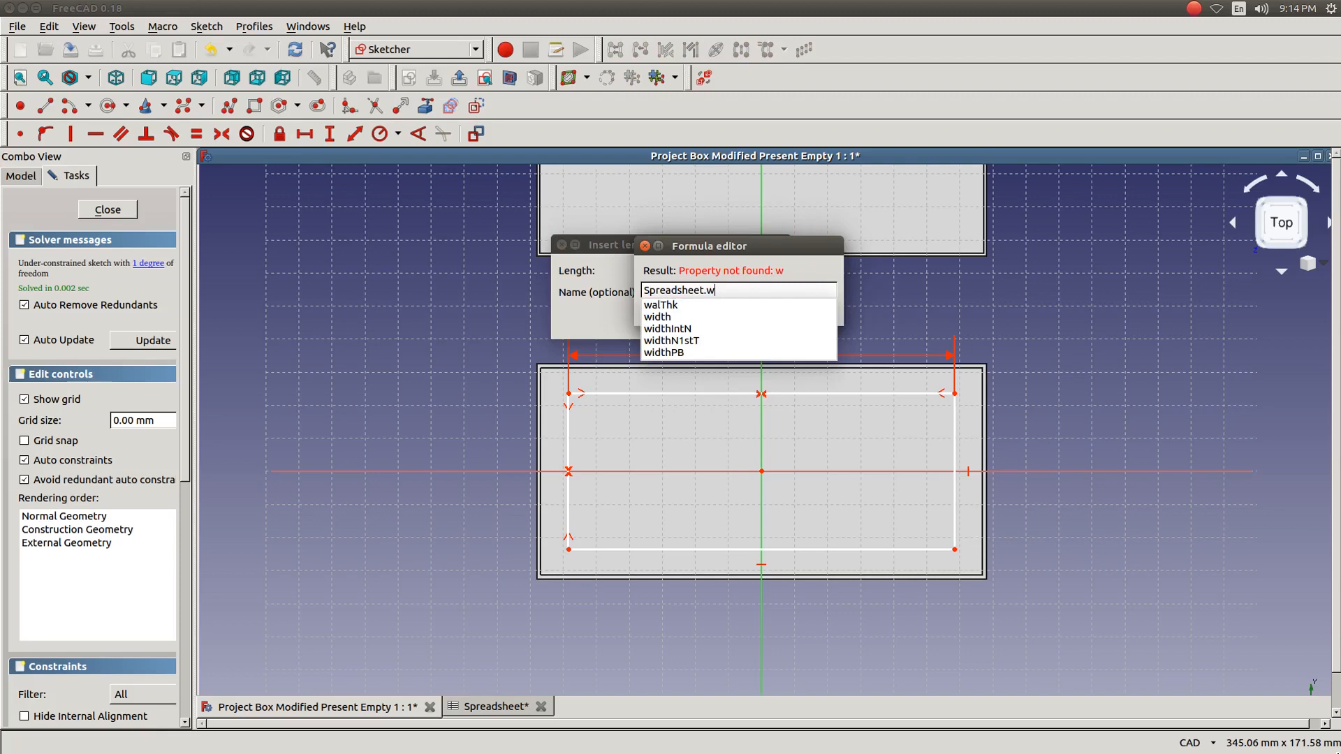
key("Down")
key("Down")
key("Down")
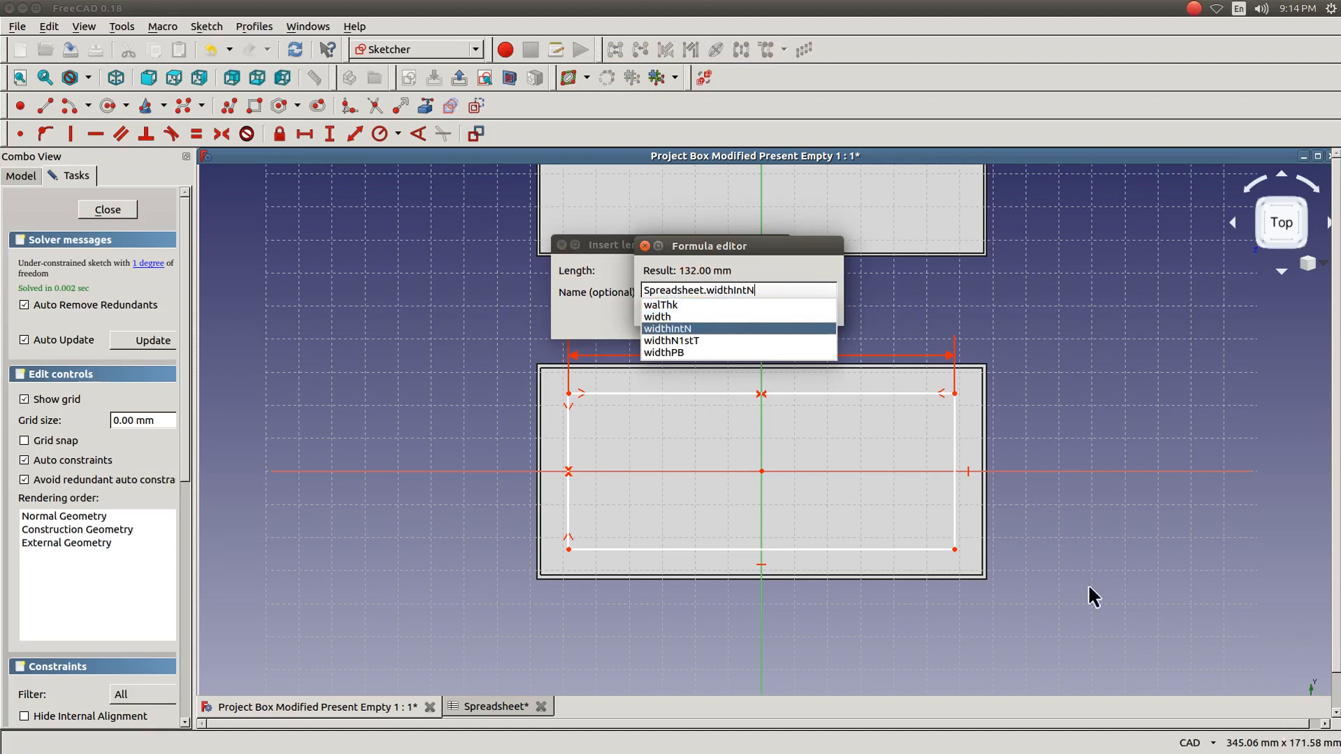
key("Return")
left_click(731, 312)
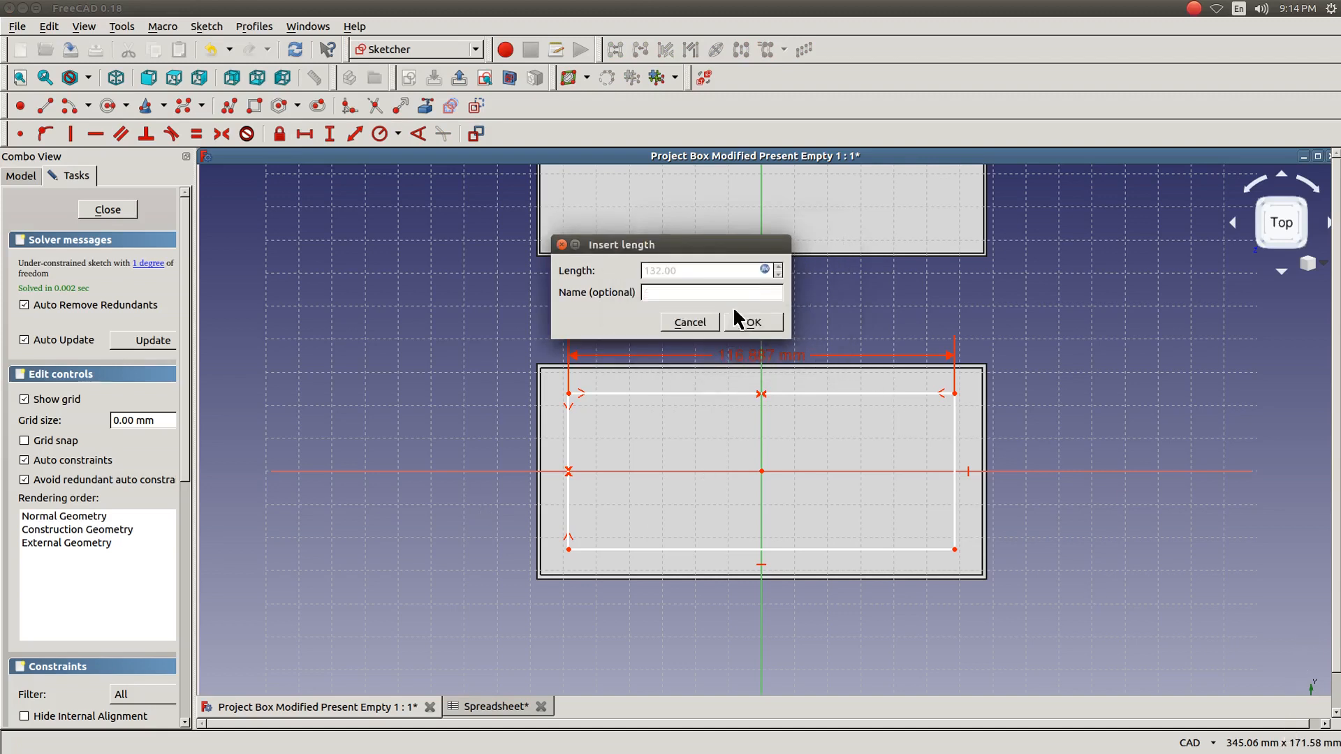
left_click(762, 319)
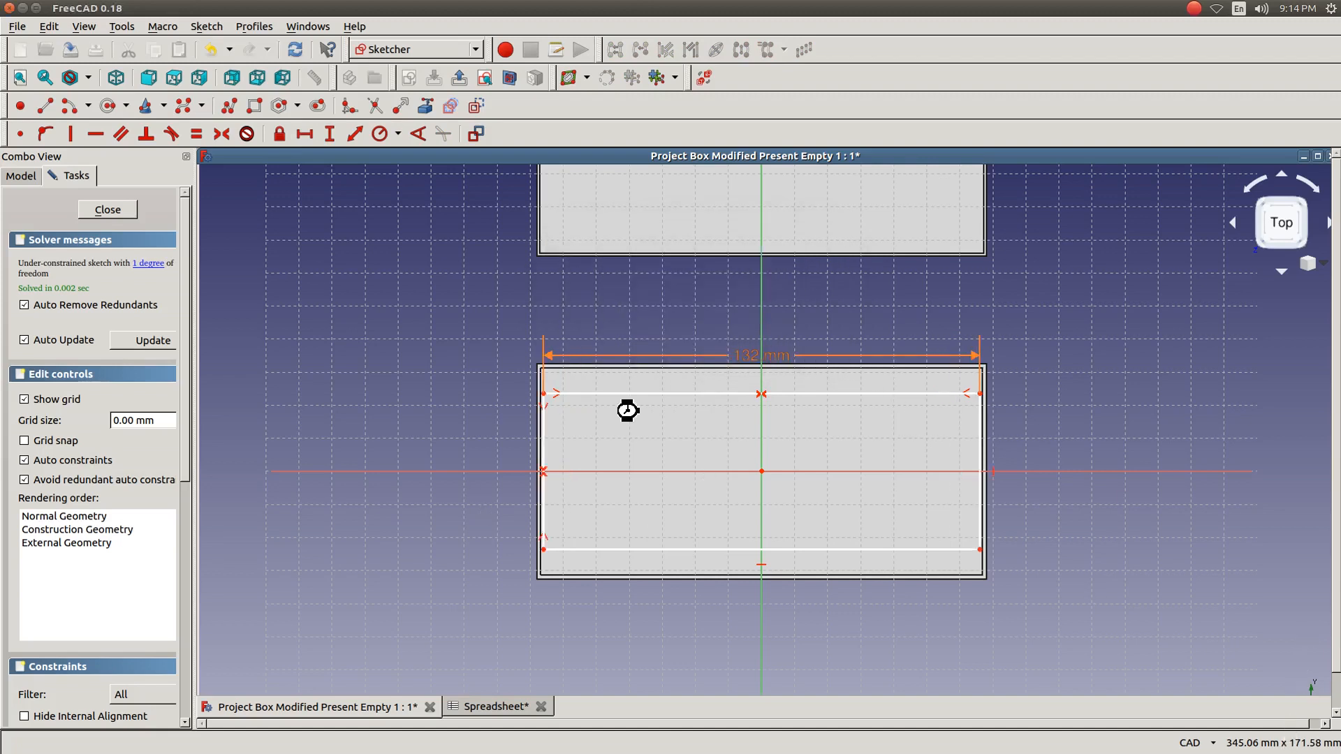
Step: Constrain the vertical length of the rectangle's left edge with the formula Spreadsheet.heightIntN and close the sketch
left_click(542, 440)
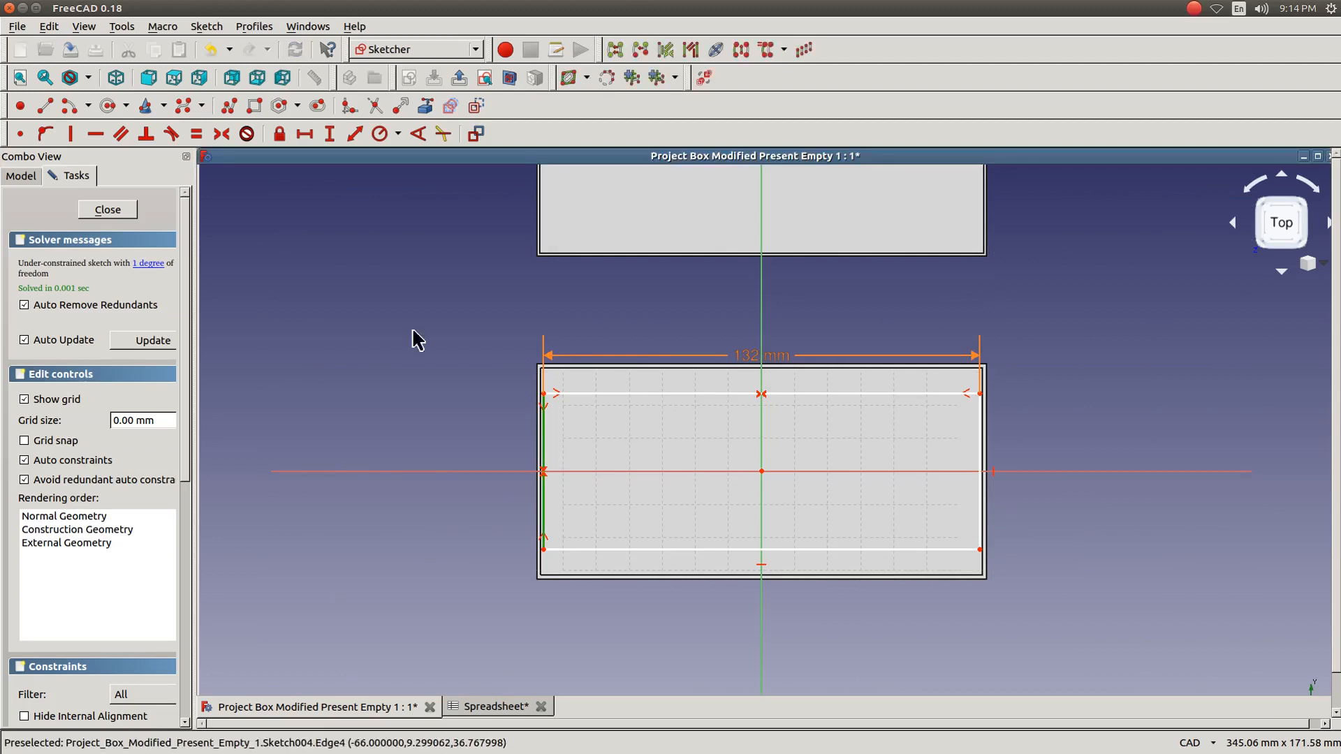
left_click(332, 137)
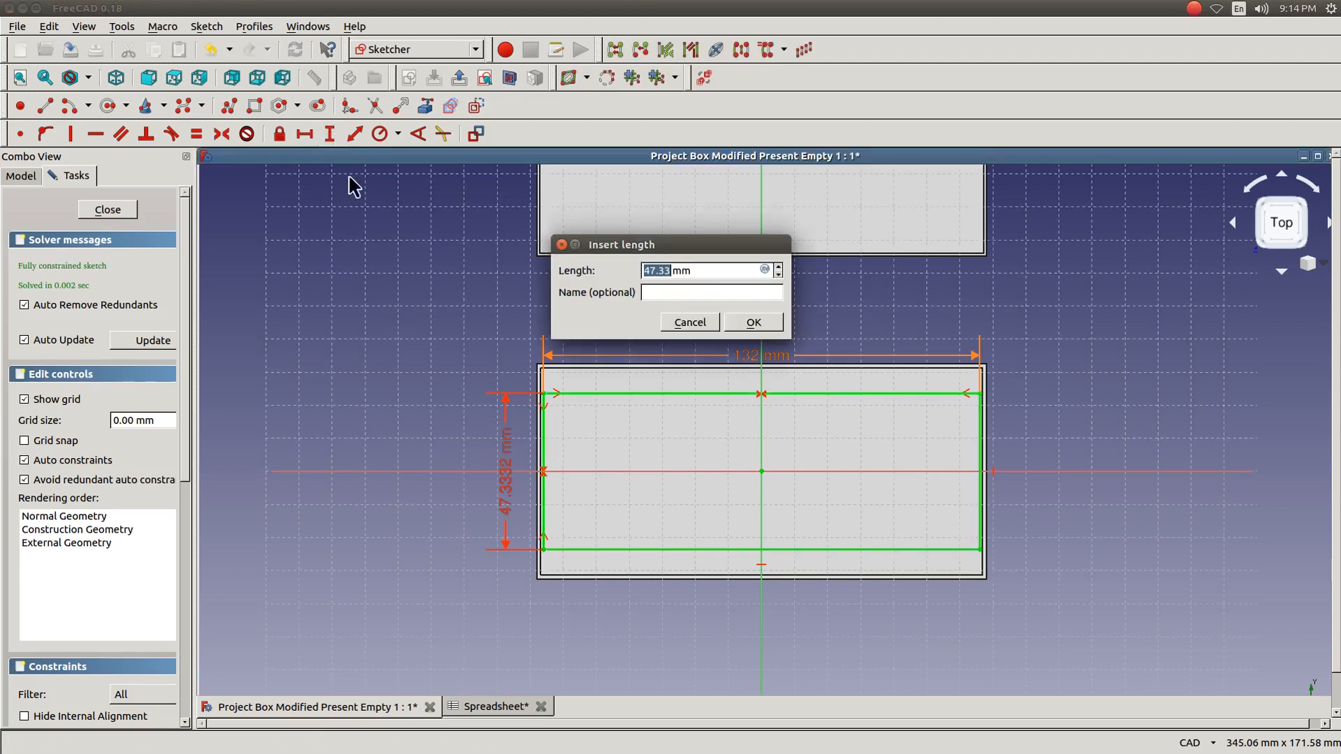
left_click(765, 269)
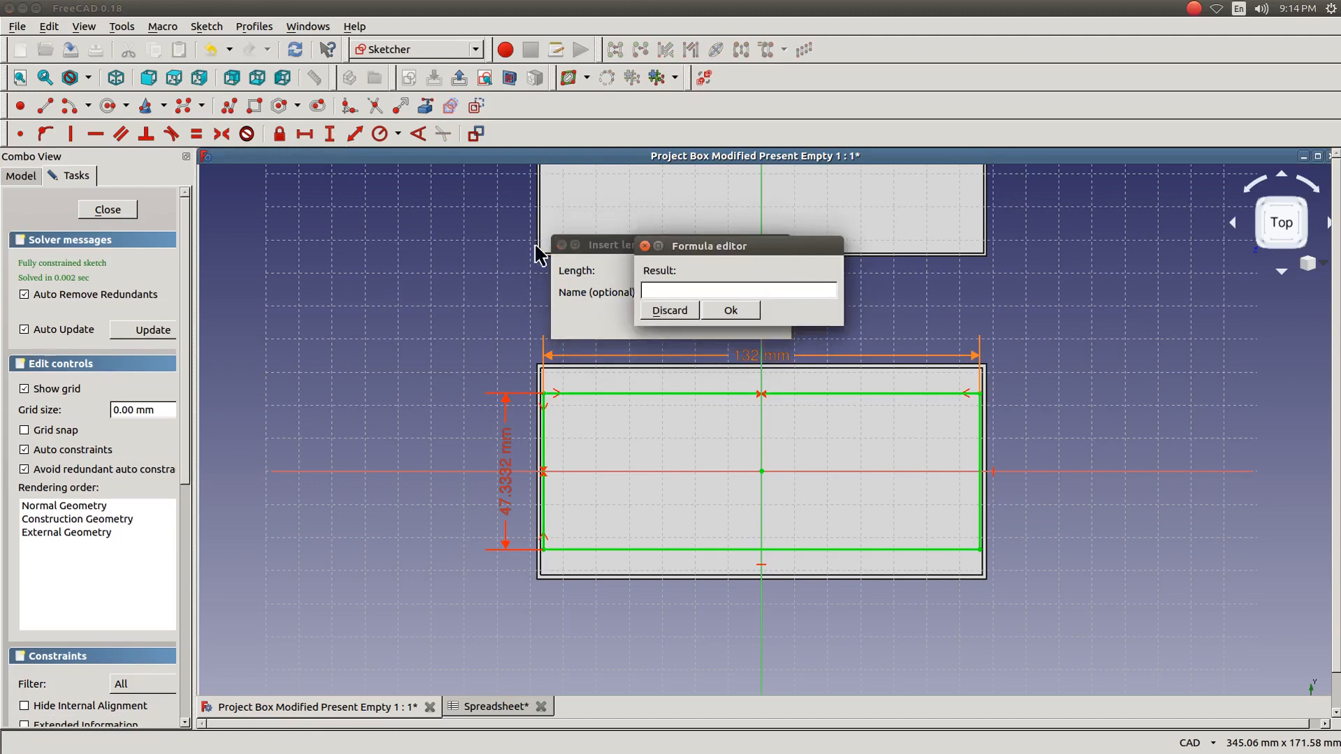
type("hei")
key("BackSpace")
key("BackSpace")
key("BackSpace")
type("s")
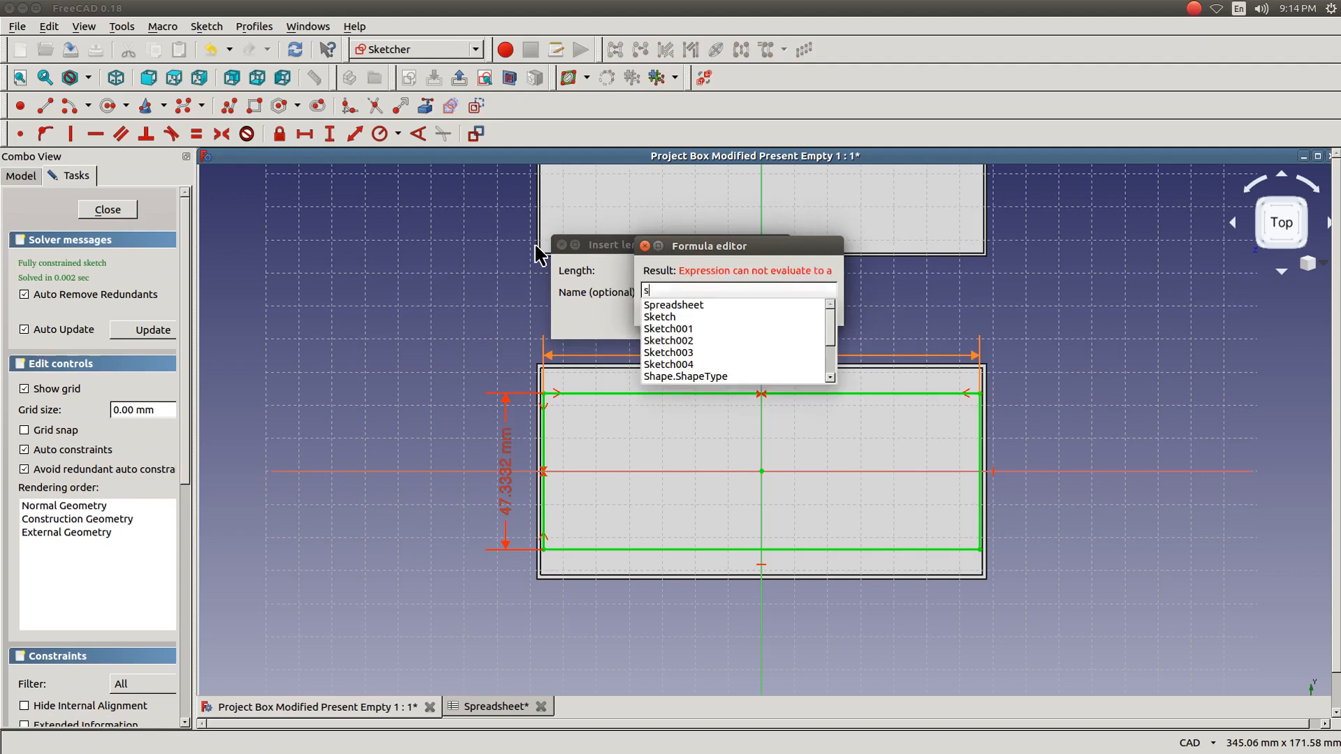
key("Down")
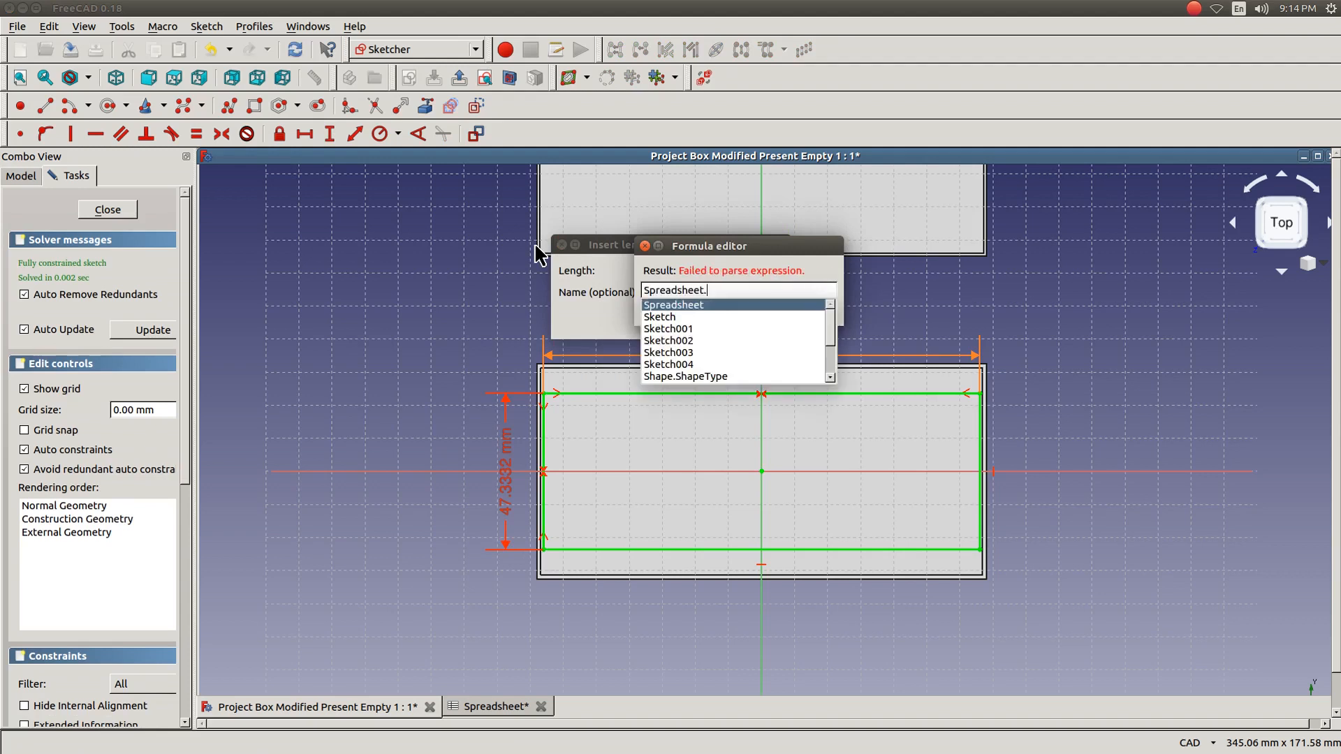
type("he")
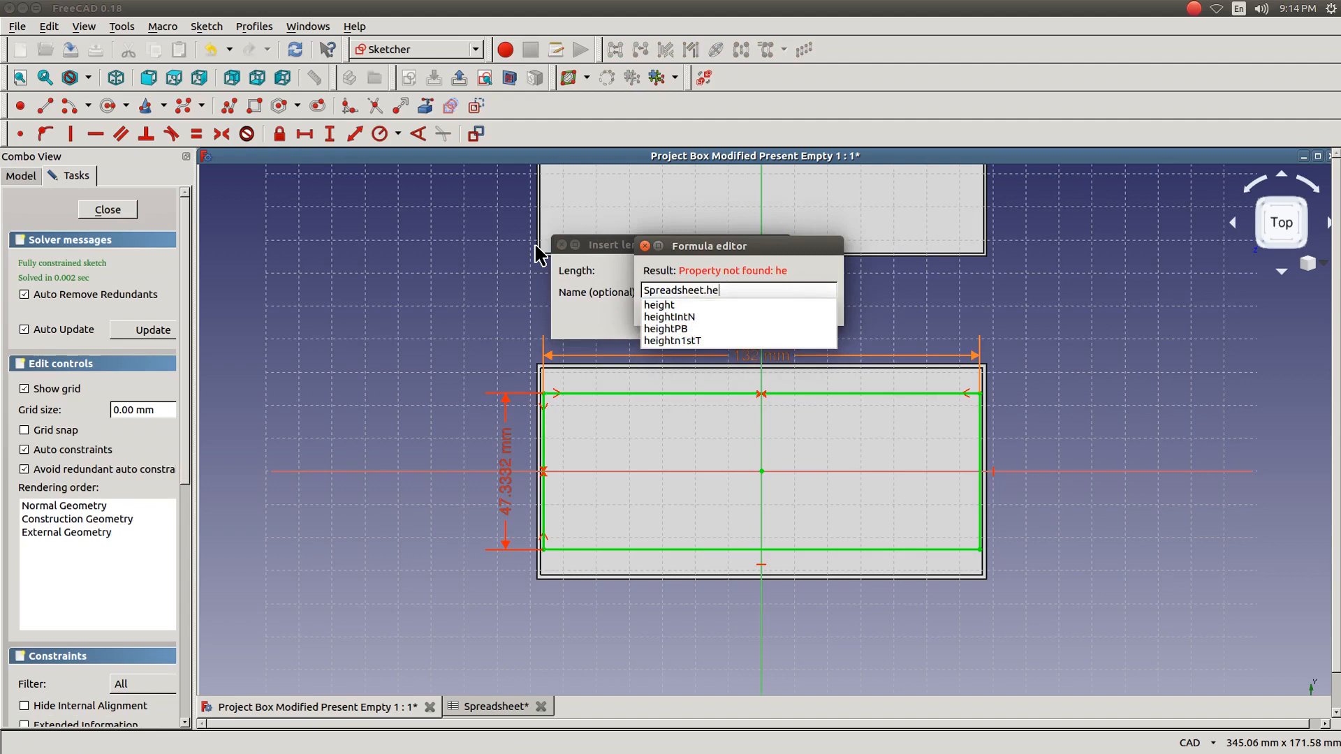
left_click(651, 314)
left_click(737, 311)
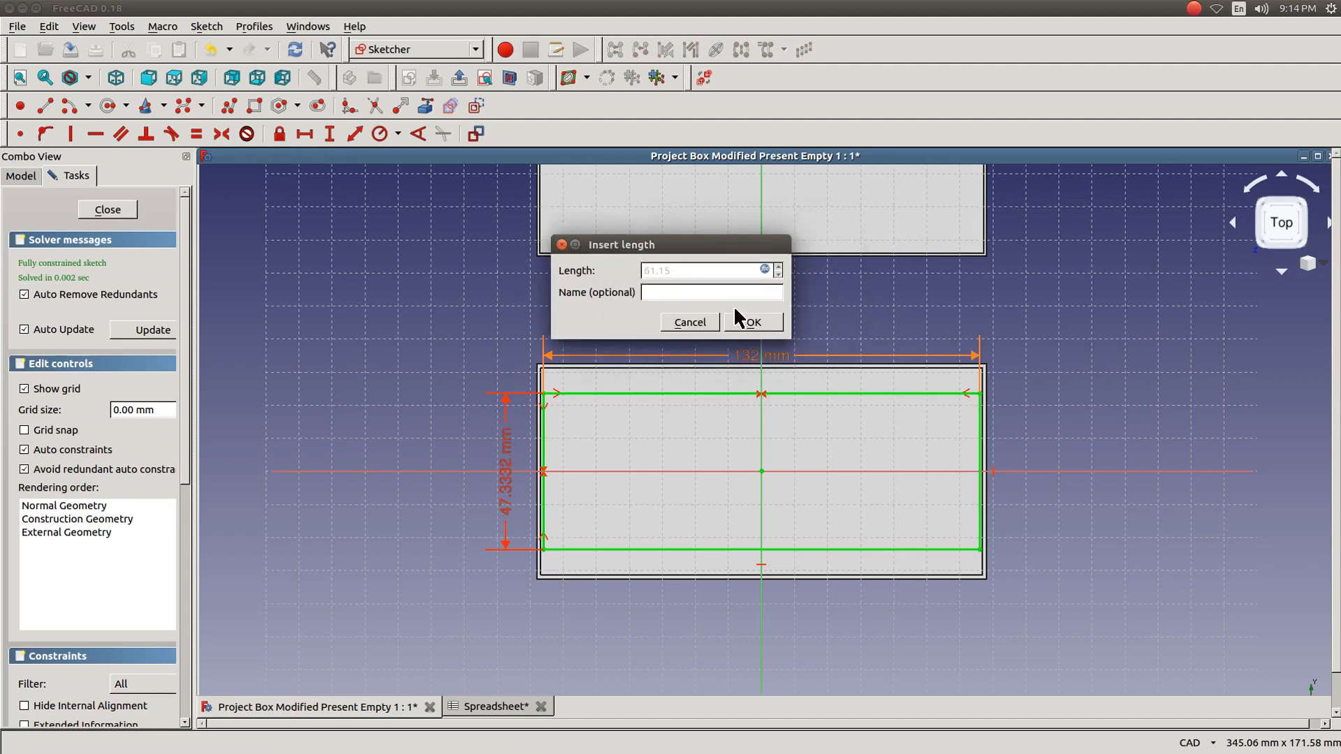
left_click(747, 322)
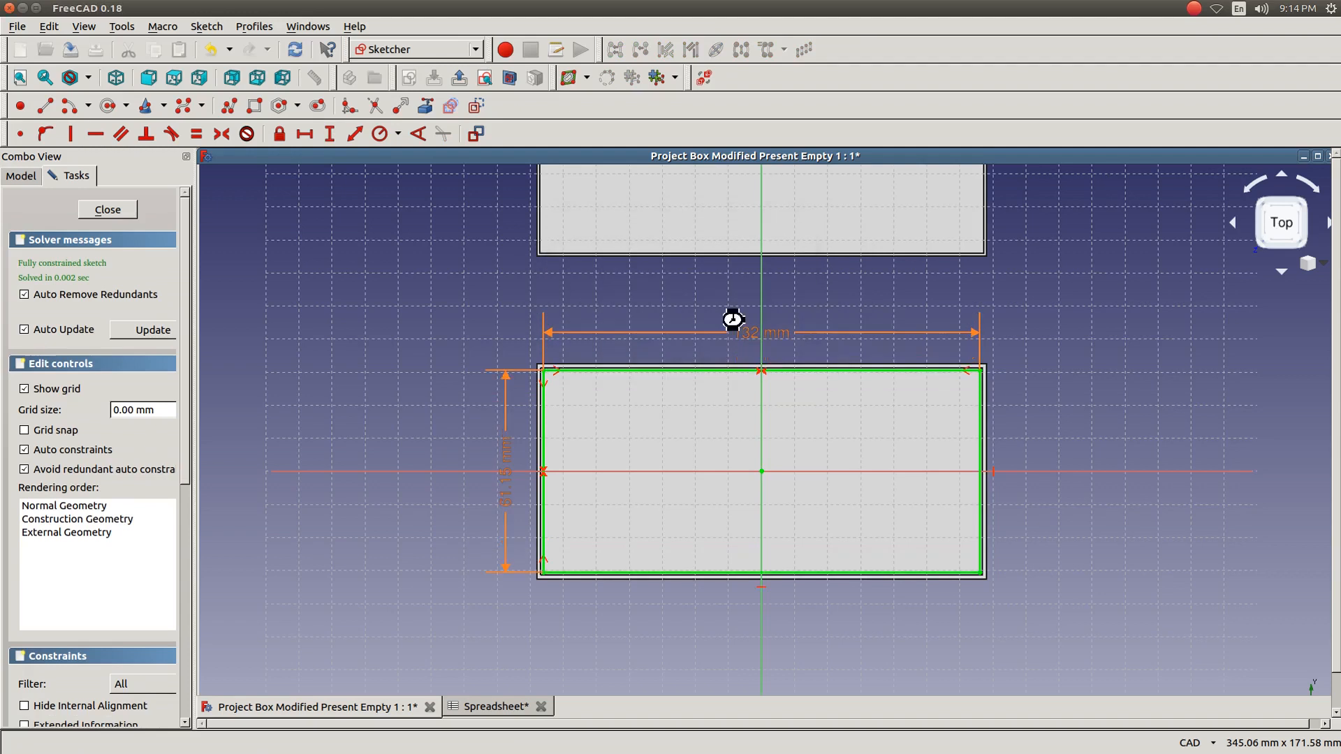
left_click(85, 207)
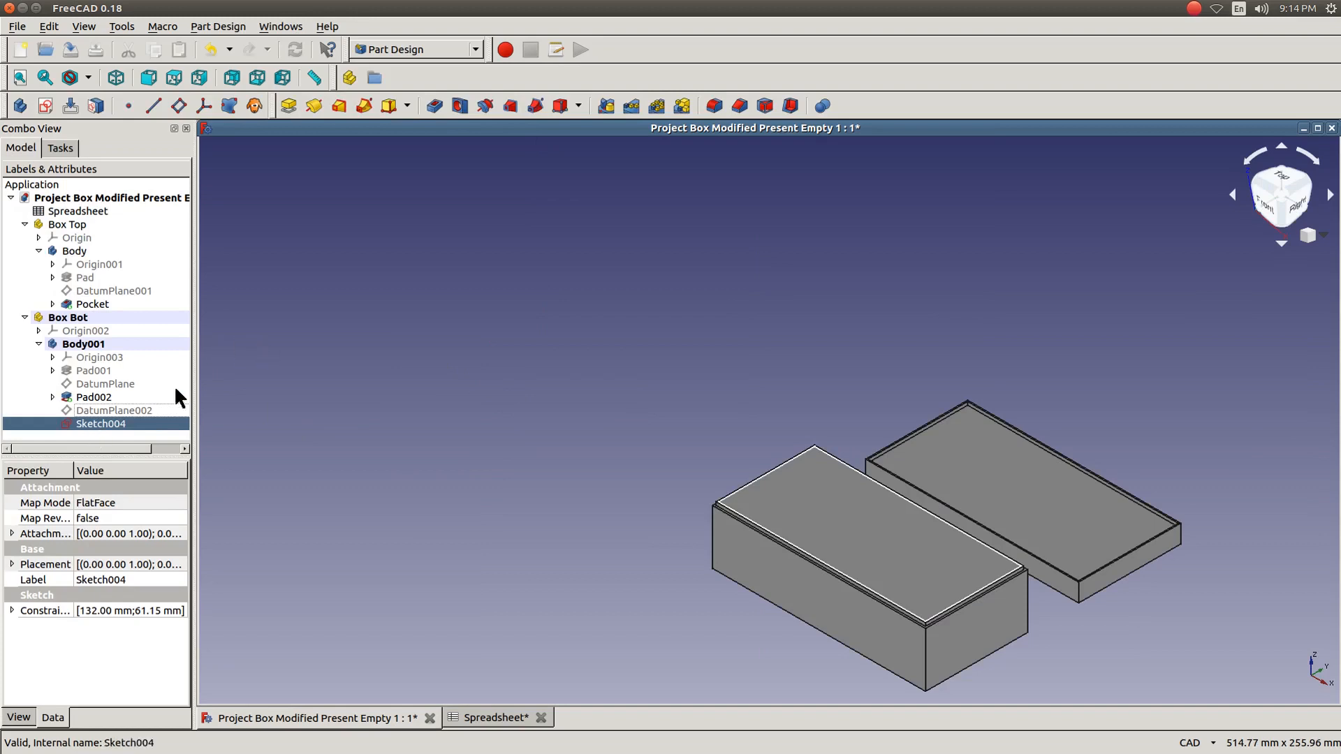
Step: Pocket the rectangle sketch into the box bottom, with the length set by the formula Spreadsheet.debthB
left_click(433, 105)
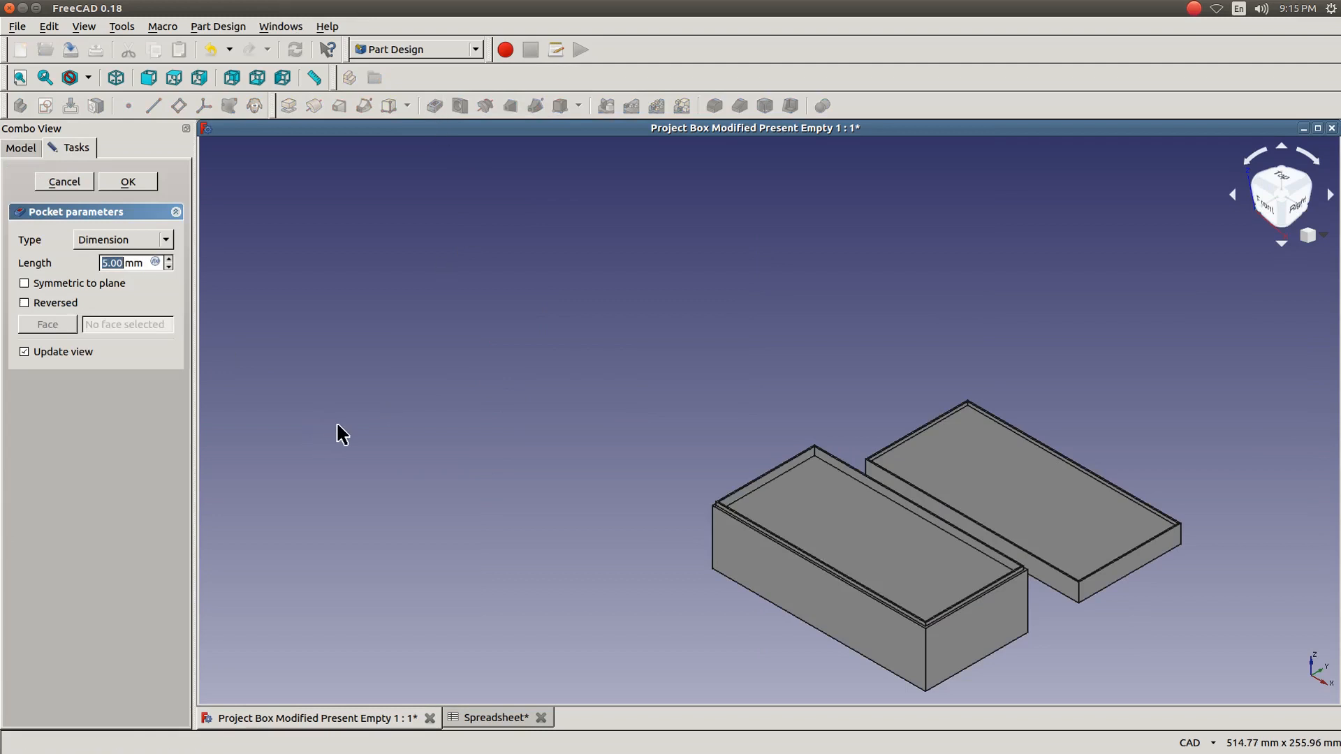
left_click(155, 263)
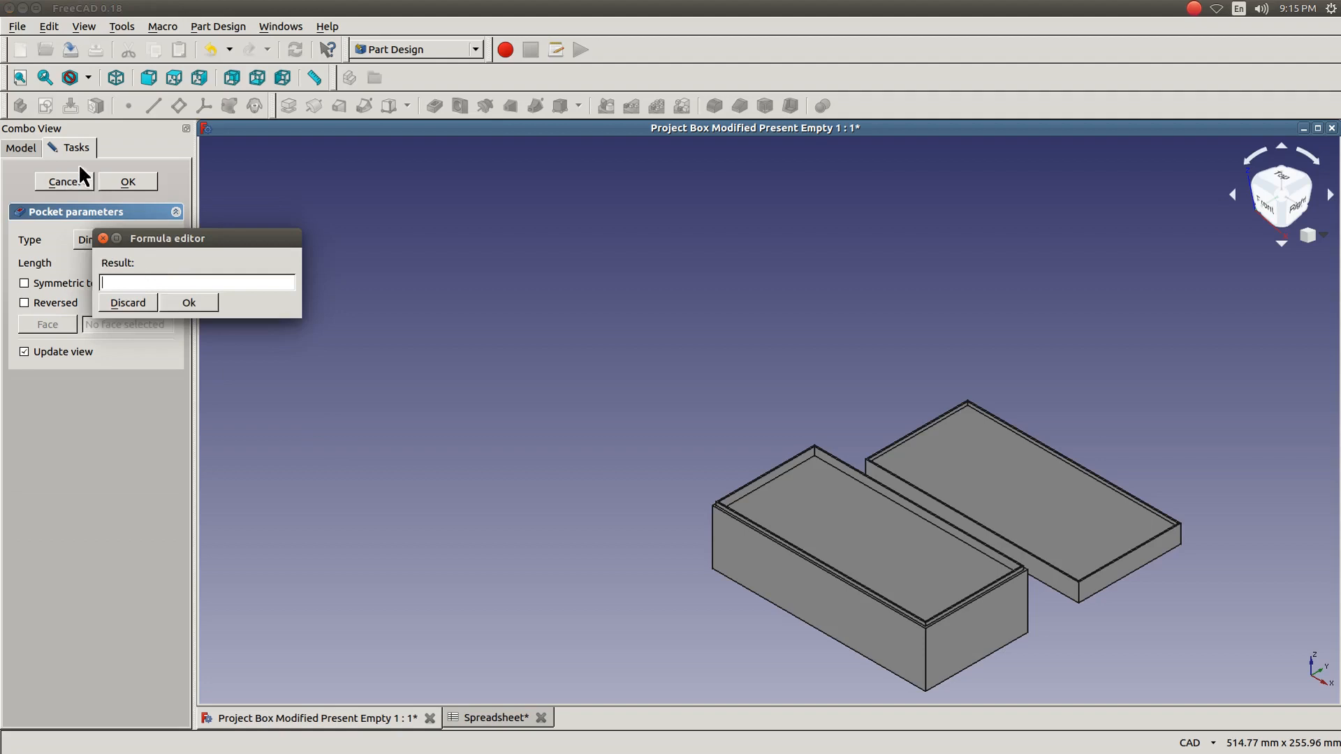
type("s")
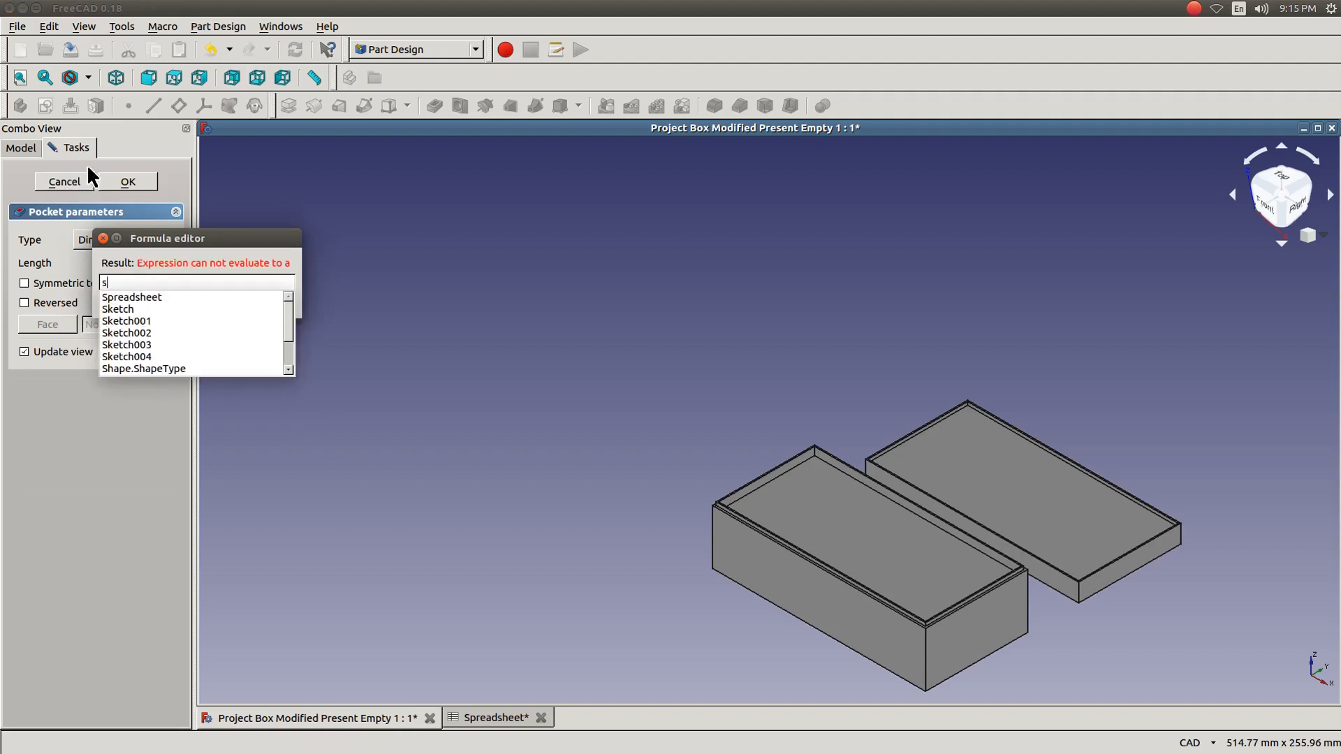
key("Down")
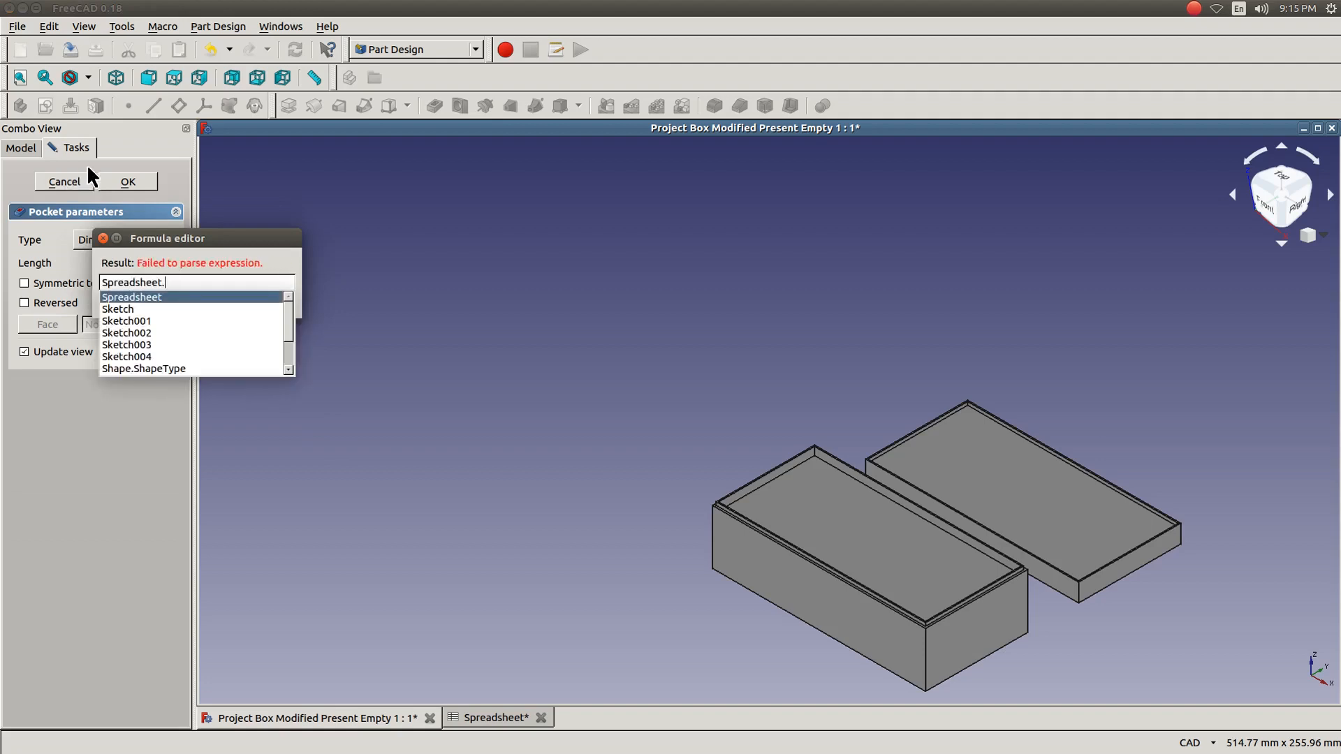
type("d")
type("ebthB")
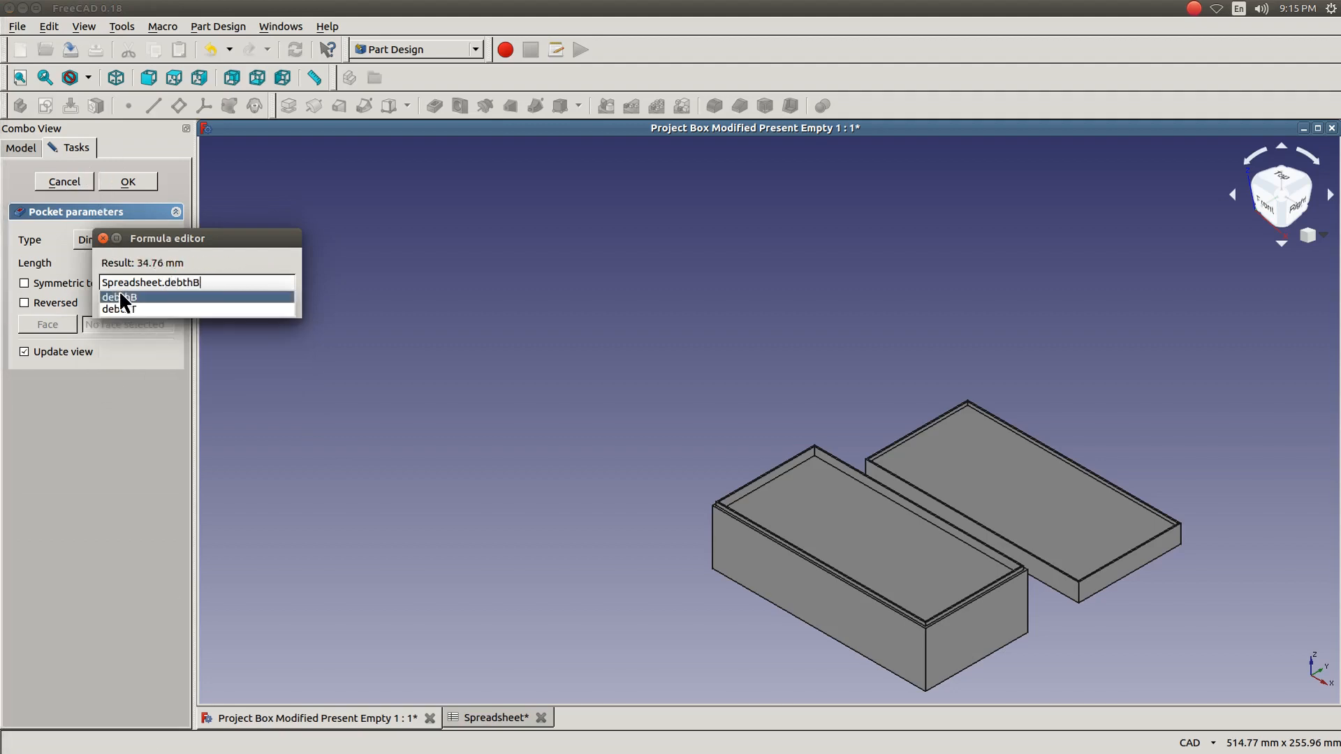
left_click(123, 299)
left_click(186, 300)
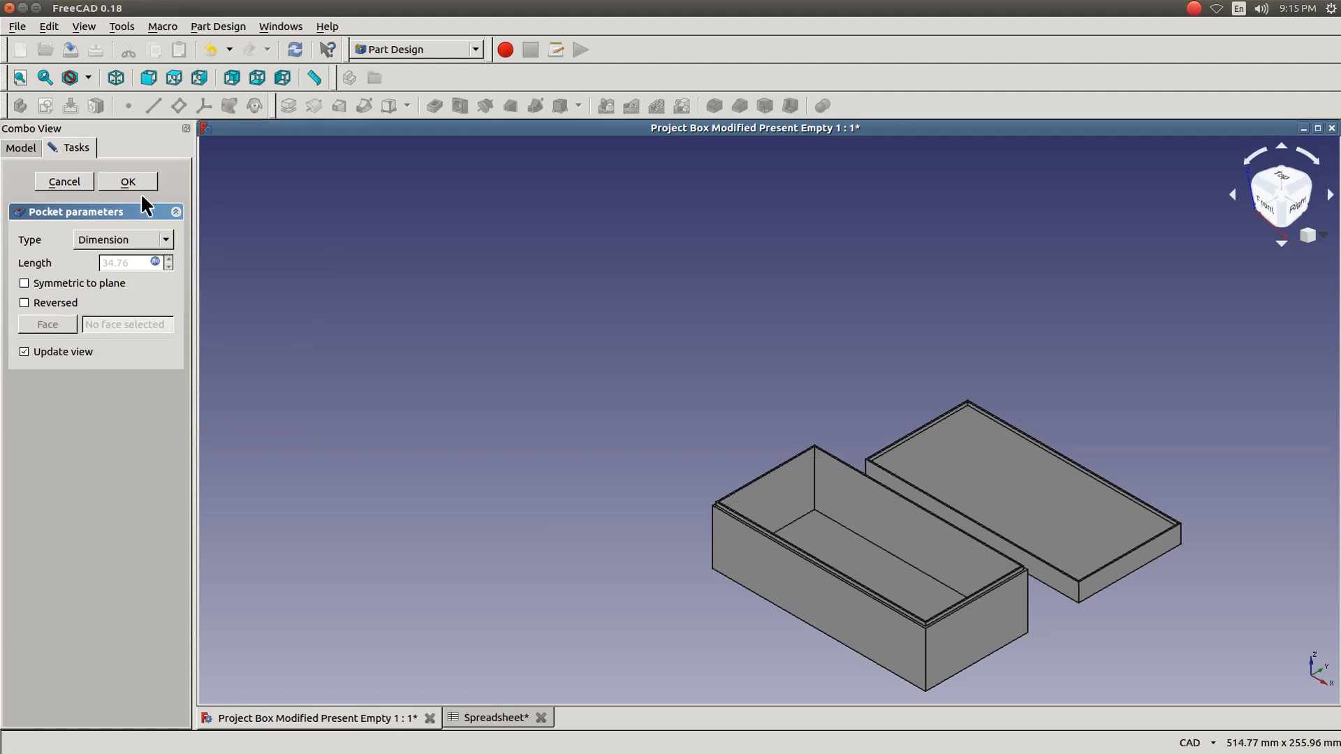
left_click(129, 183)
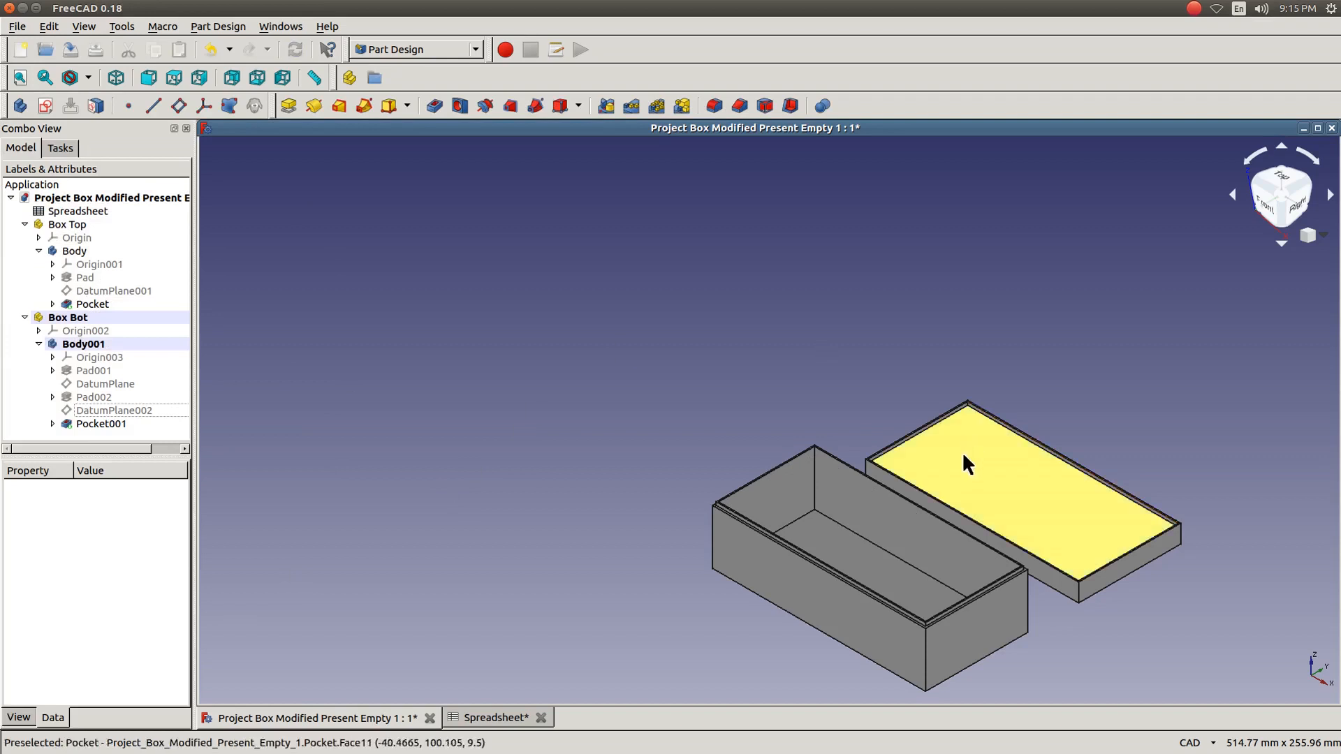
Step: Activate the Box Top's body and create a datum plane on the recessed inner face of the box top
double_click(70, 252)
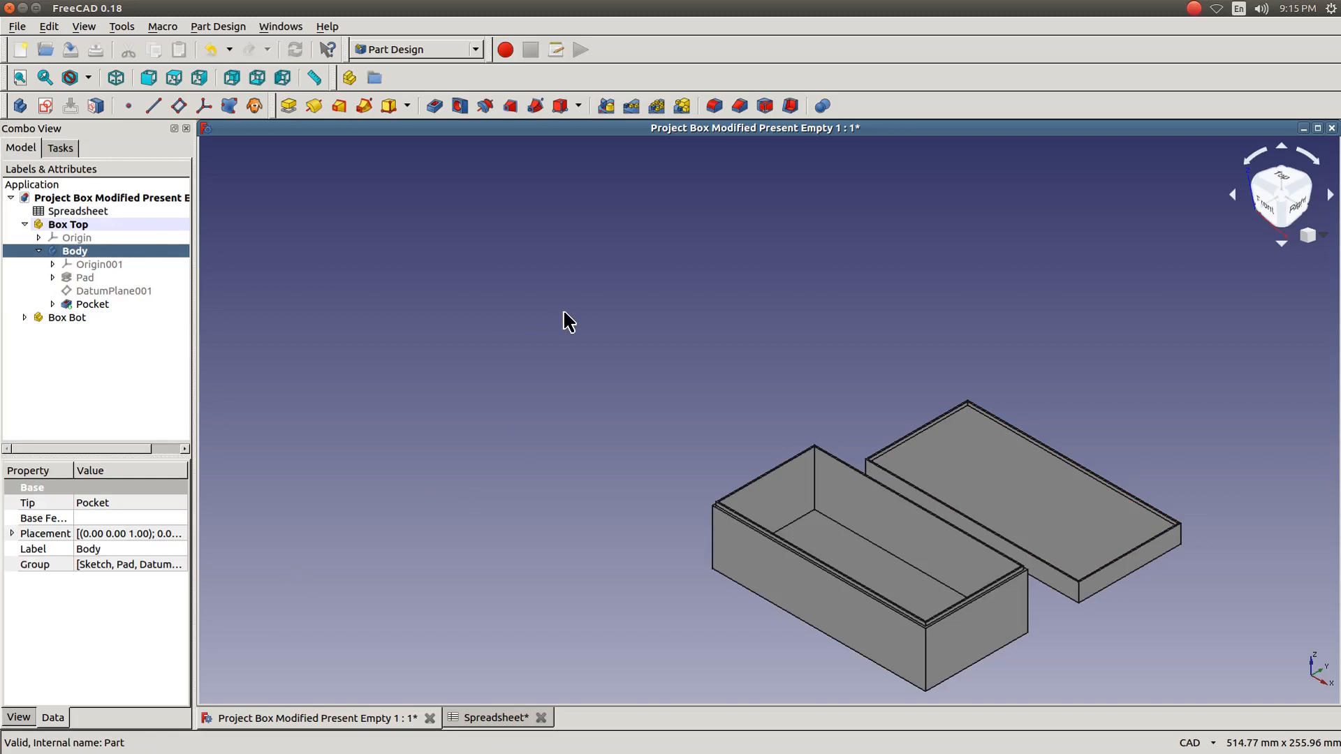
left_click(993, 471)
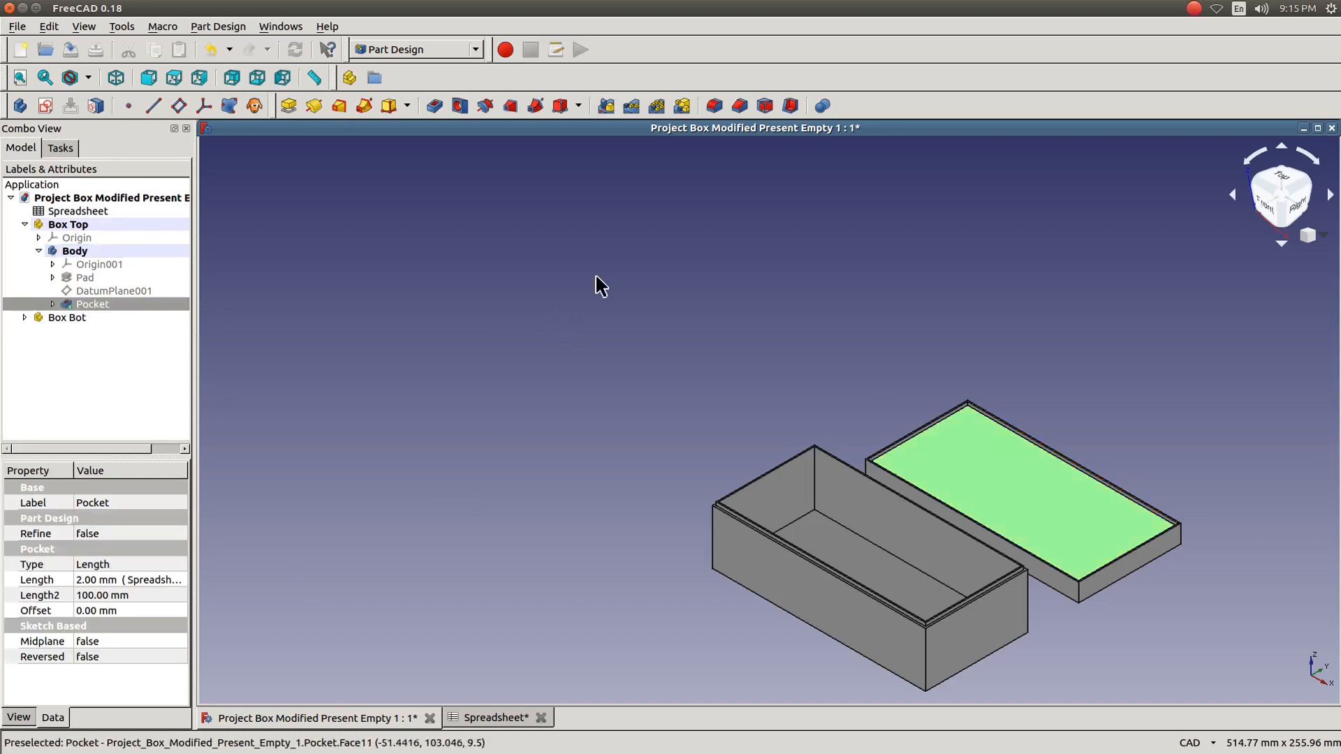
left_click(178, 107)
left_click(128, 183)
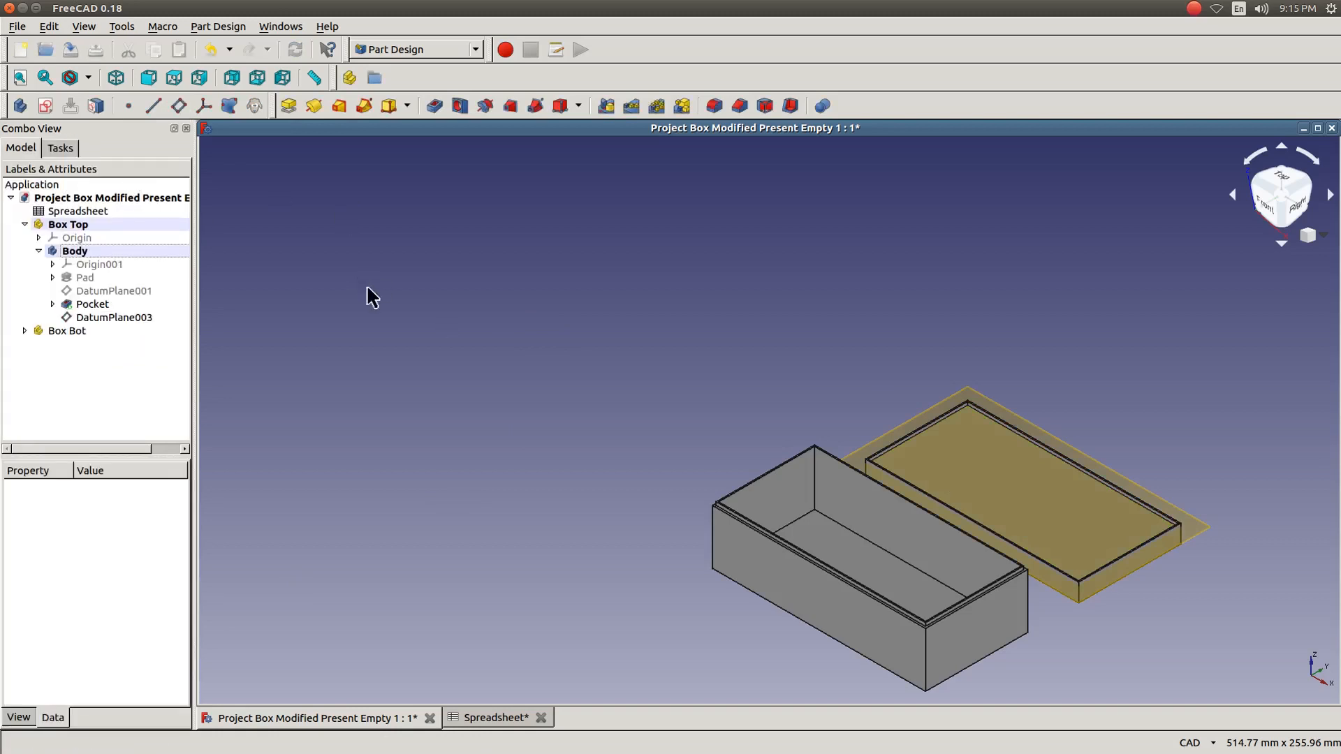
Step: Create a sketch on the box top's new datum plane and draw a rectangle about 121 mm wide around the origin, inside the outline
left_click(44, 106)
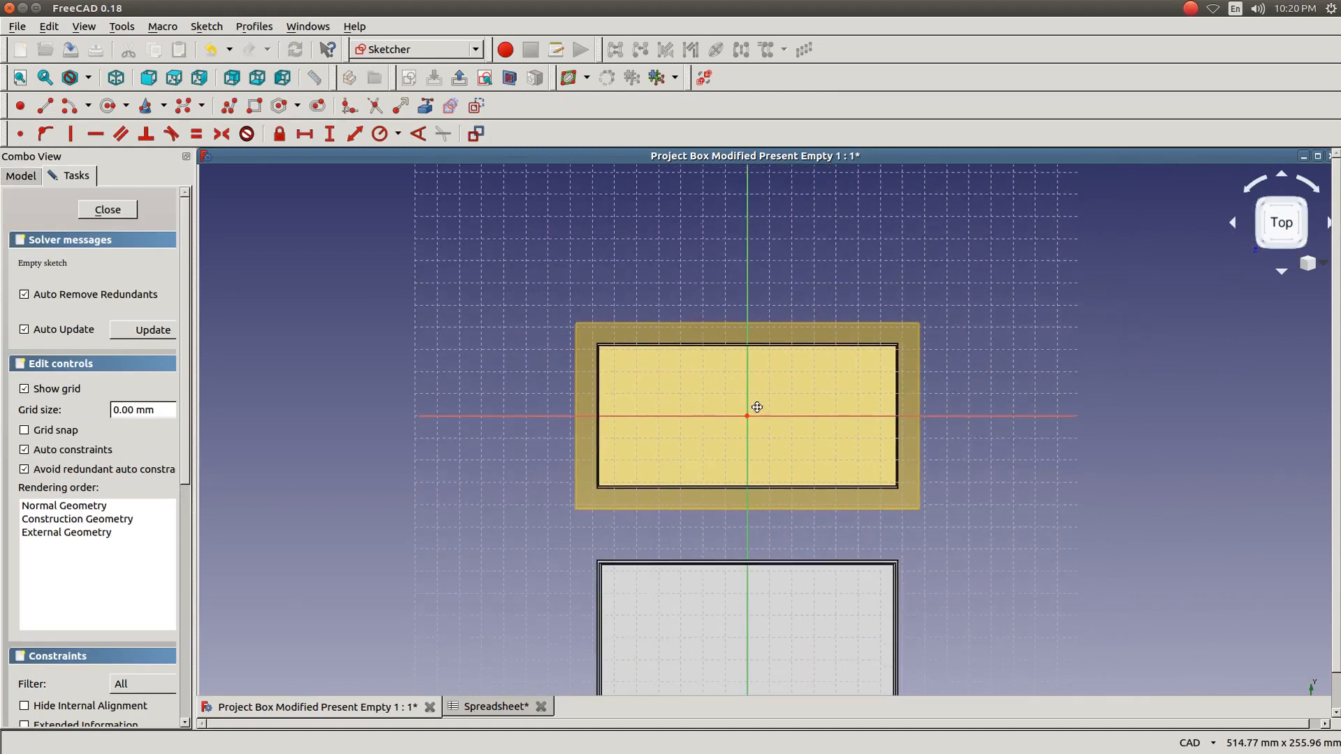
scroll(756, 406, "up", 5)
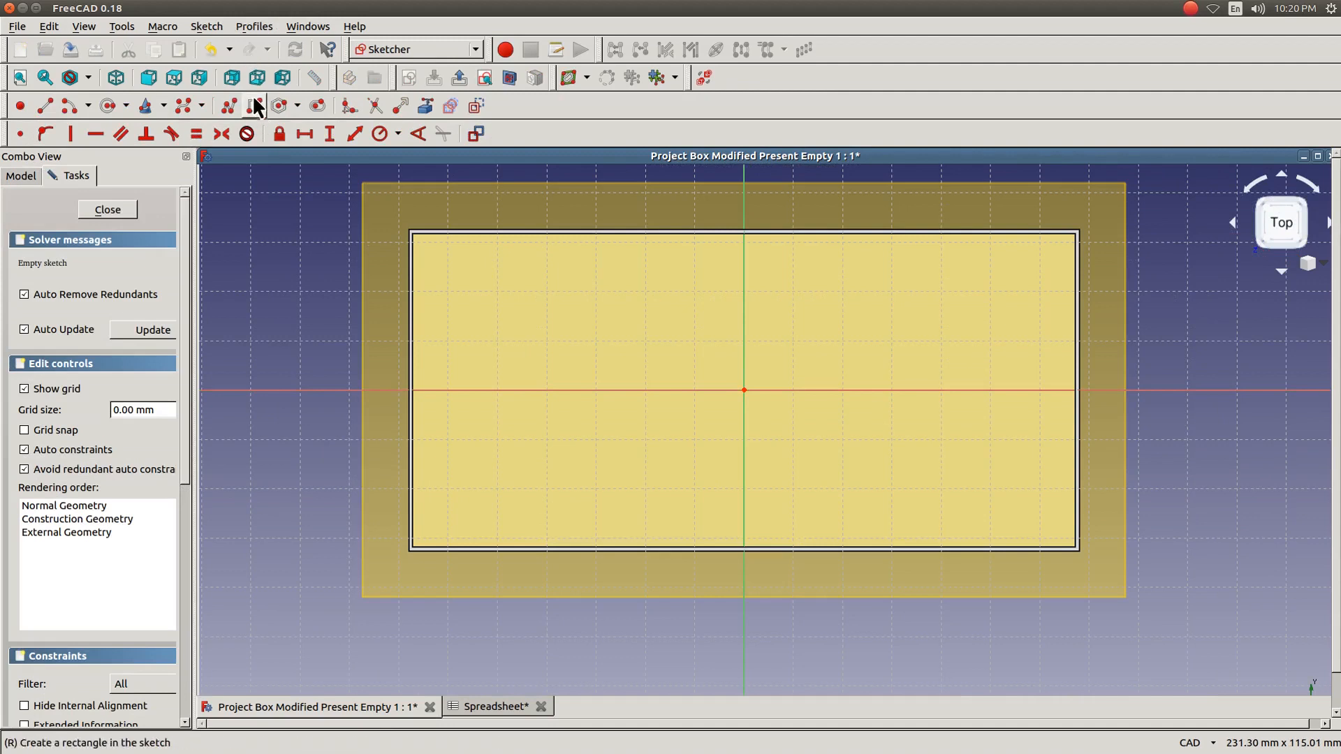
left_click(254, 106)
left_click(436, 267)
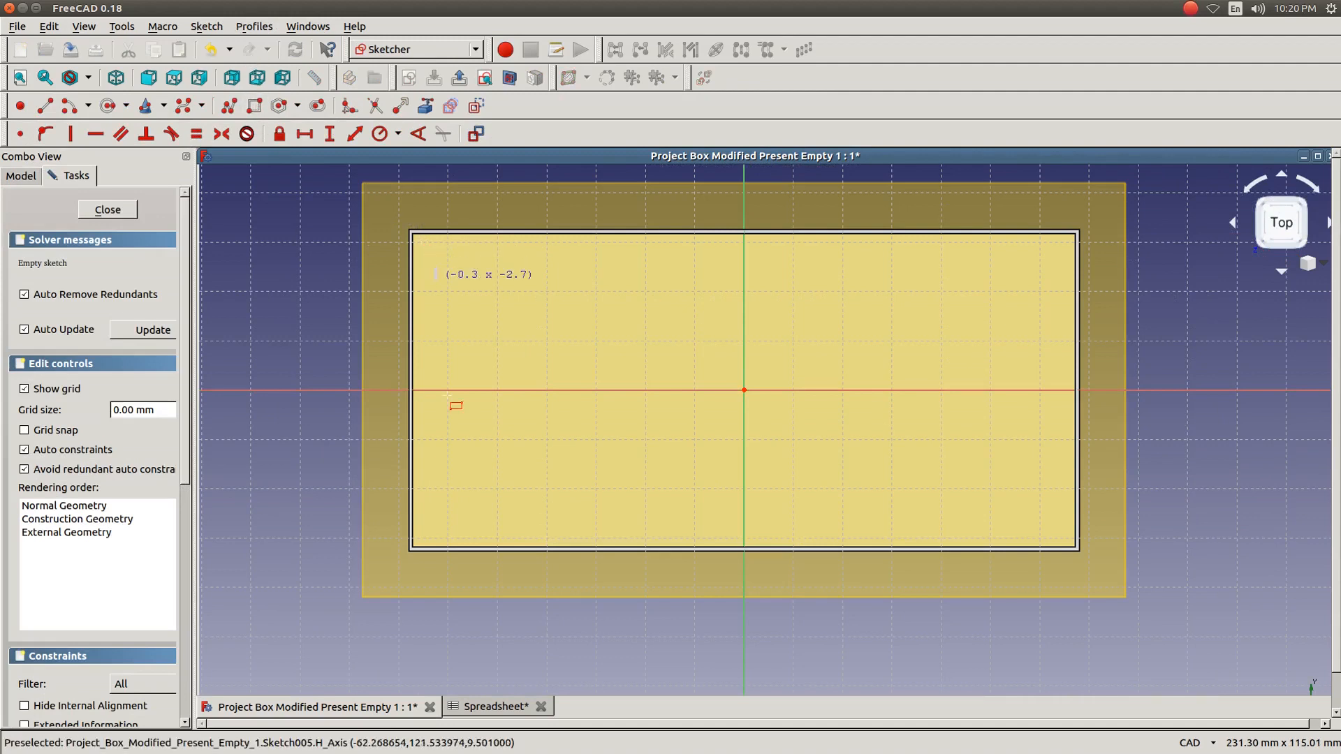
left_click(1034, 512)
right_click(446, 276)
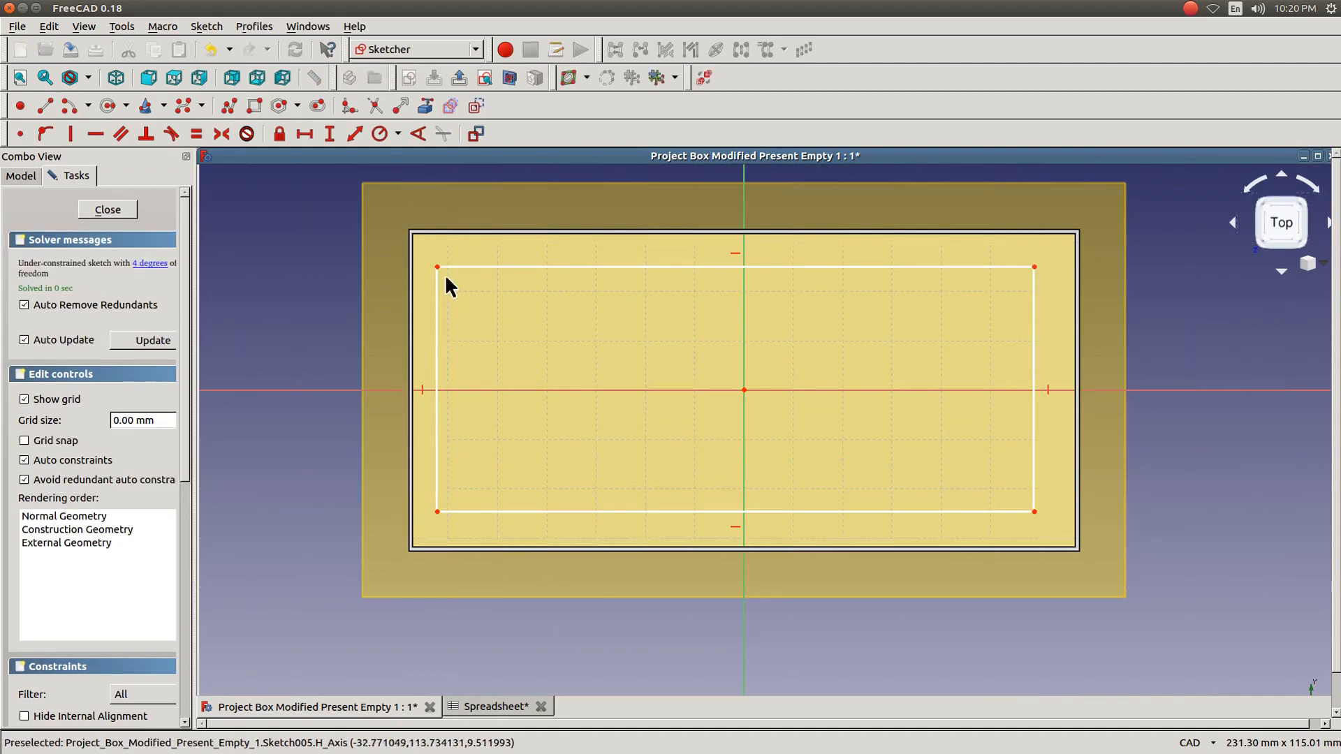
Step: Constrain the two upper corners of the box top's rectangle to be symmetric about the vertical axis
left_click(438, 266)
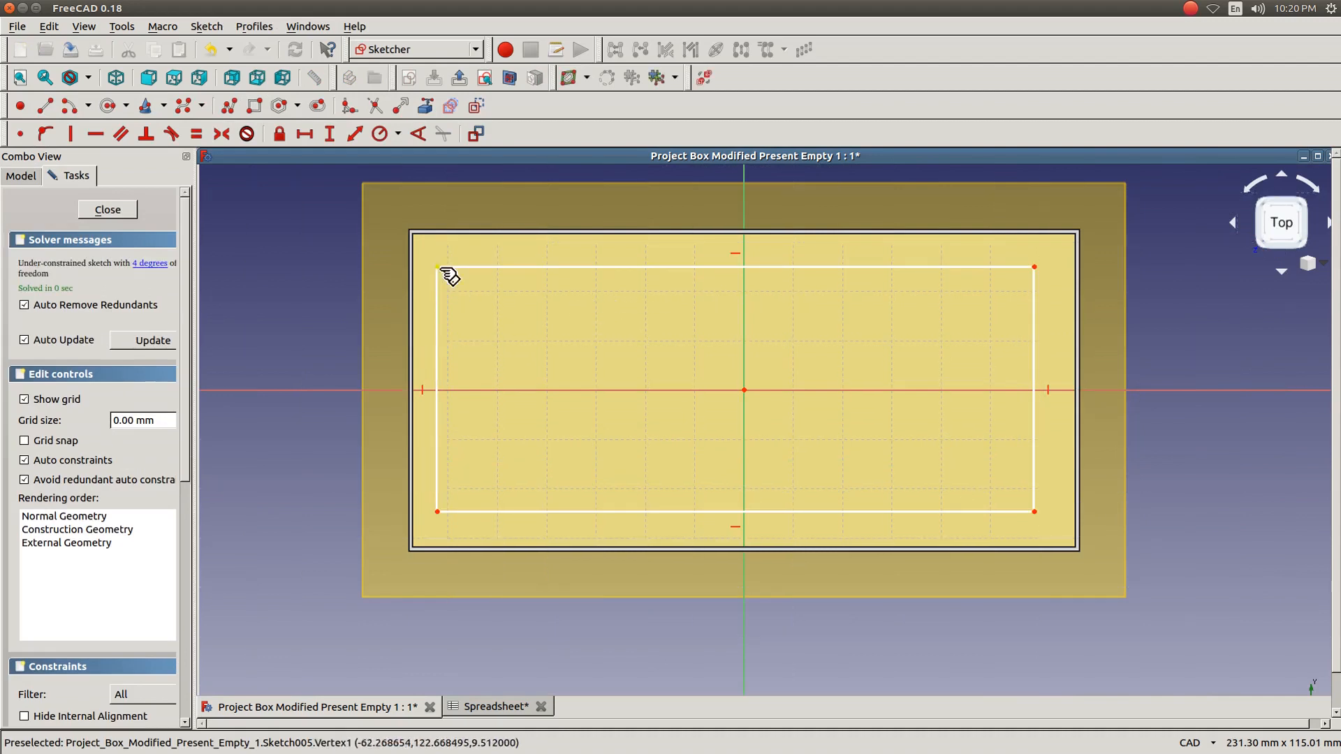
left_click(743, 198)
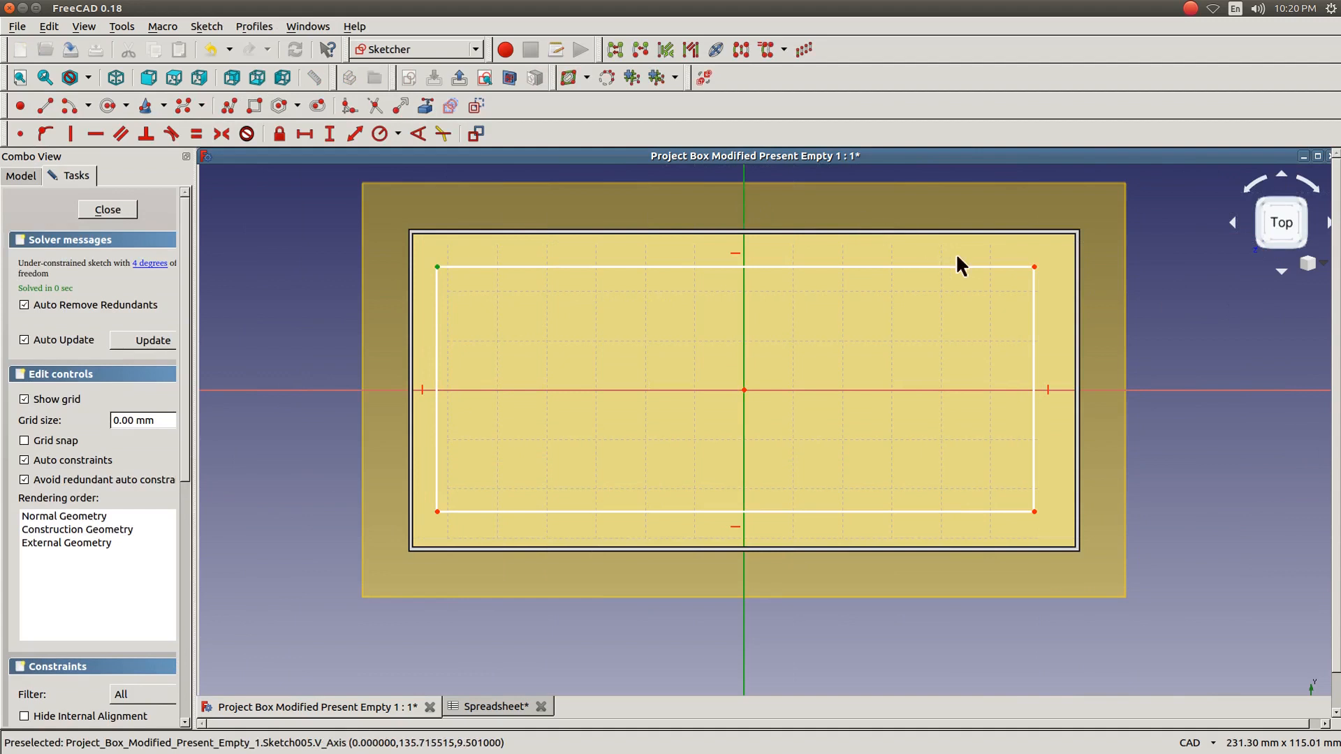
left_click(1035, 267)
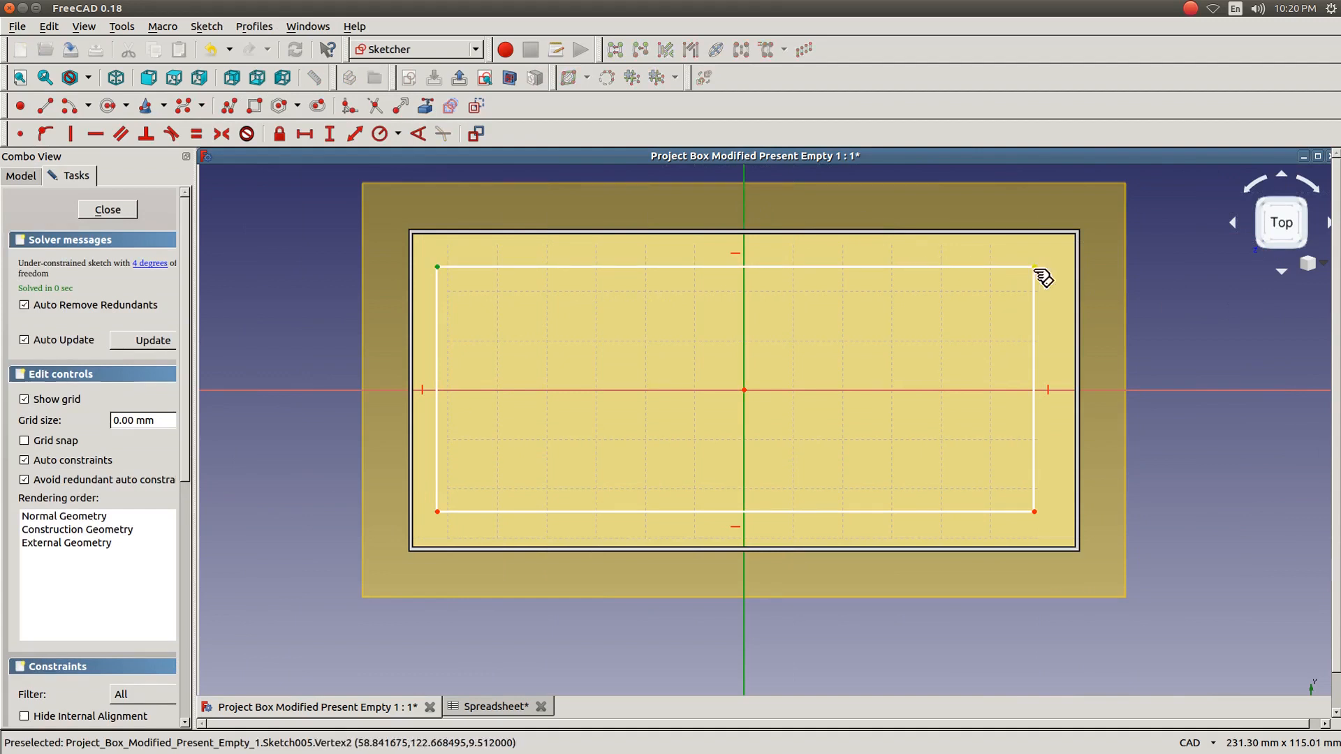
left_click(225, 131)
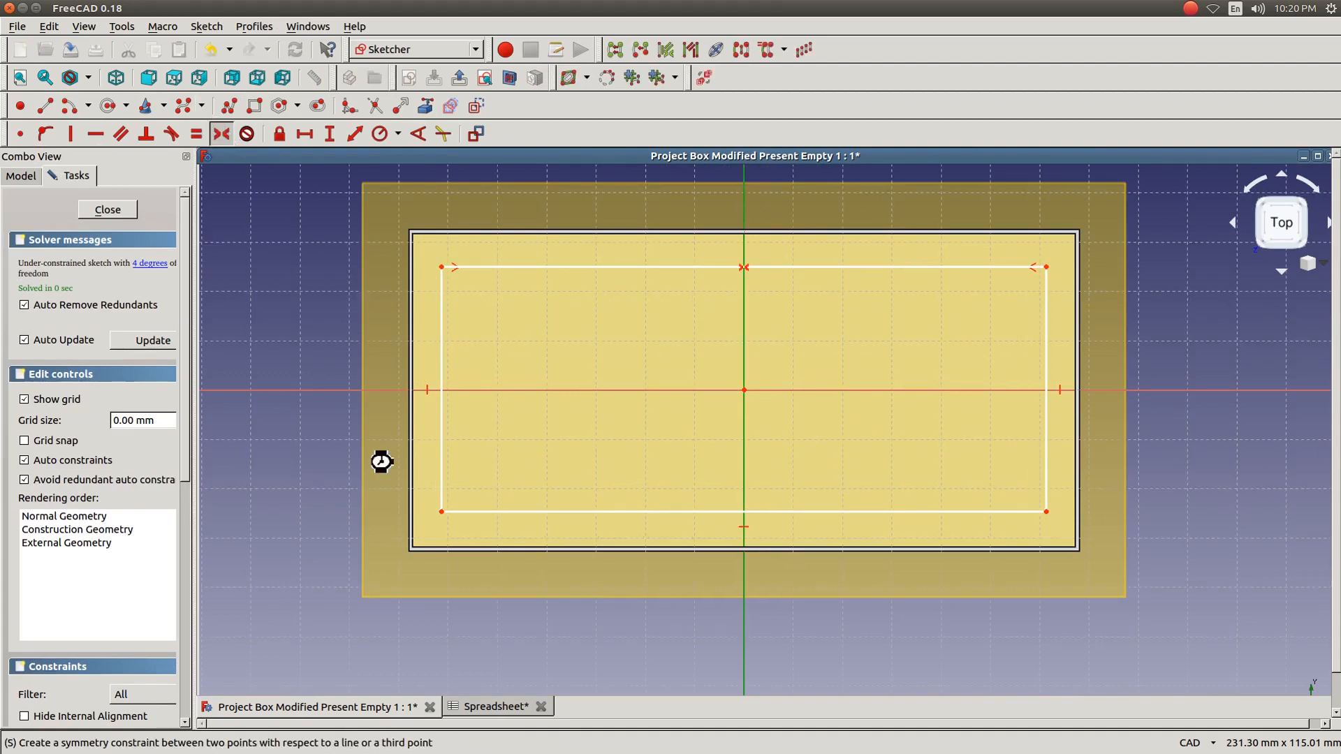
Step: Constrain the two left corners of the box top's rectangle to be symmetric about the horizontal axis
left_click(441, 511)
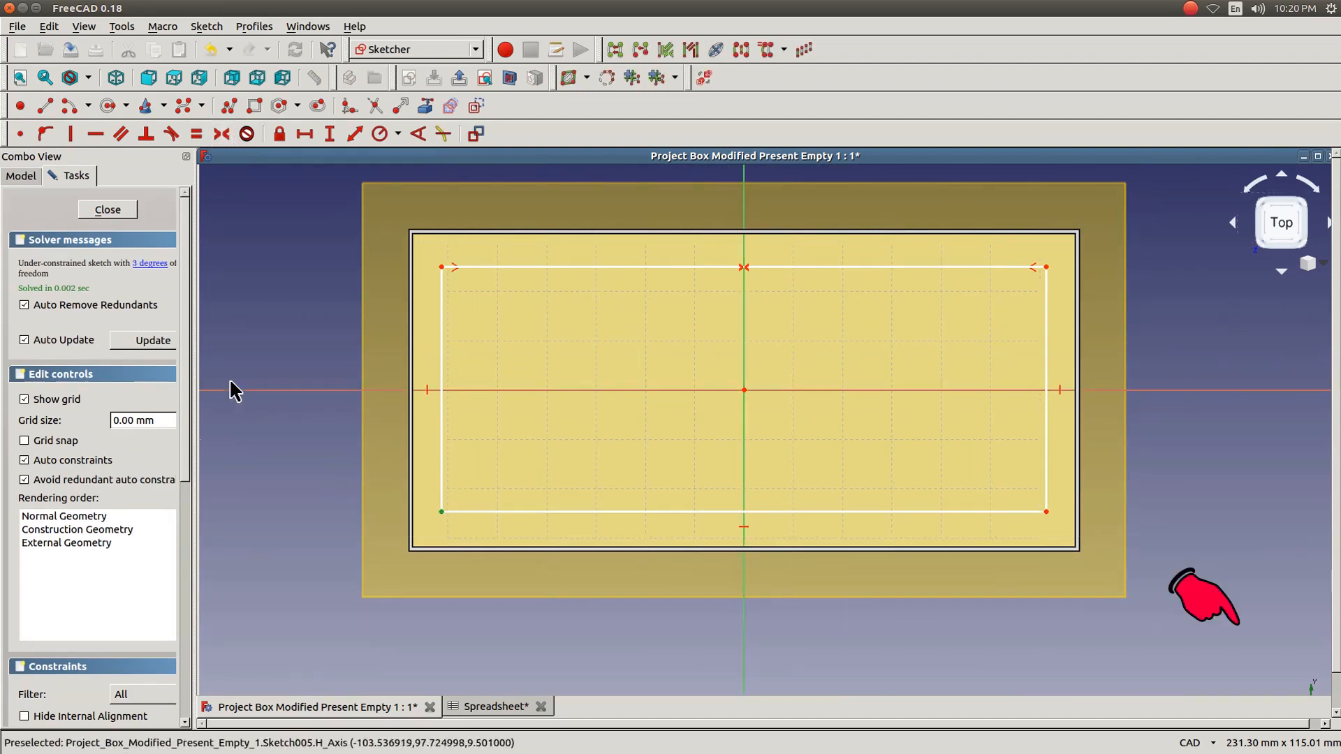
left_click(248, 391)
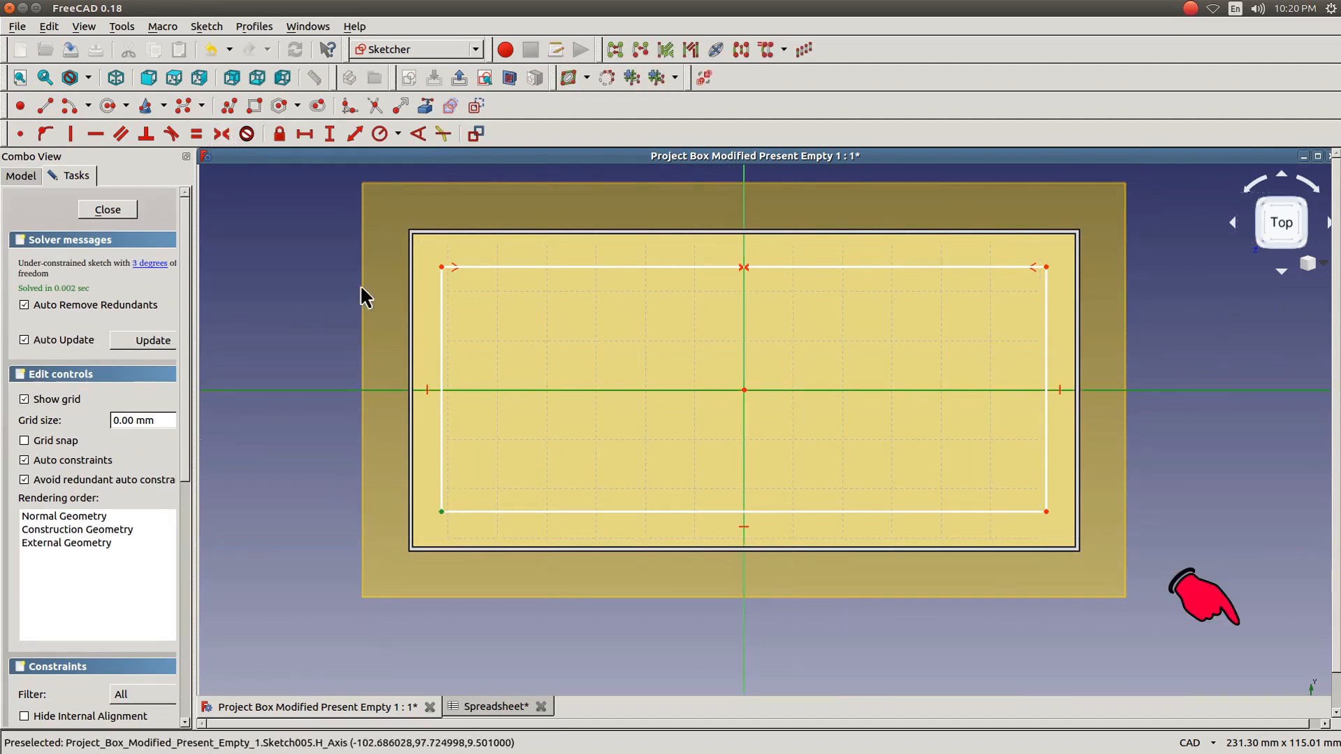
left_click(440, 266)
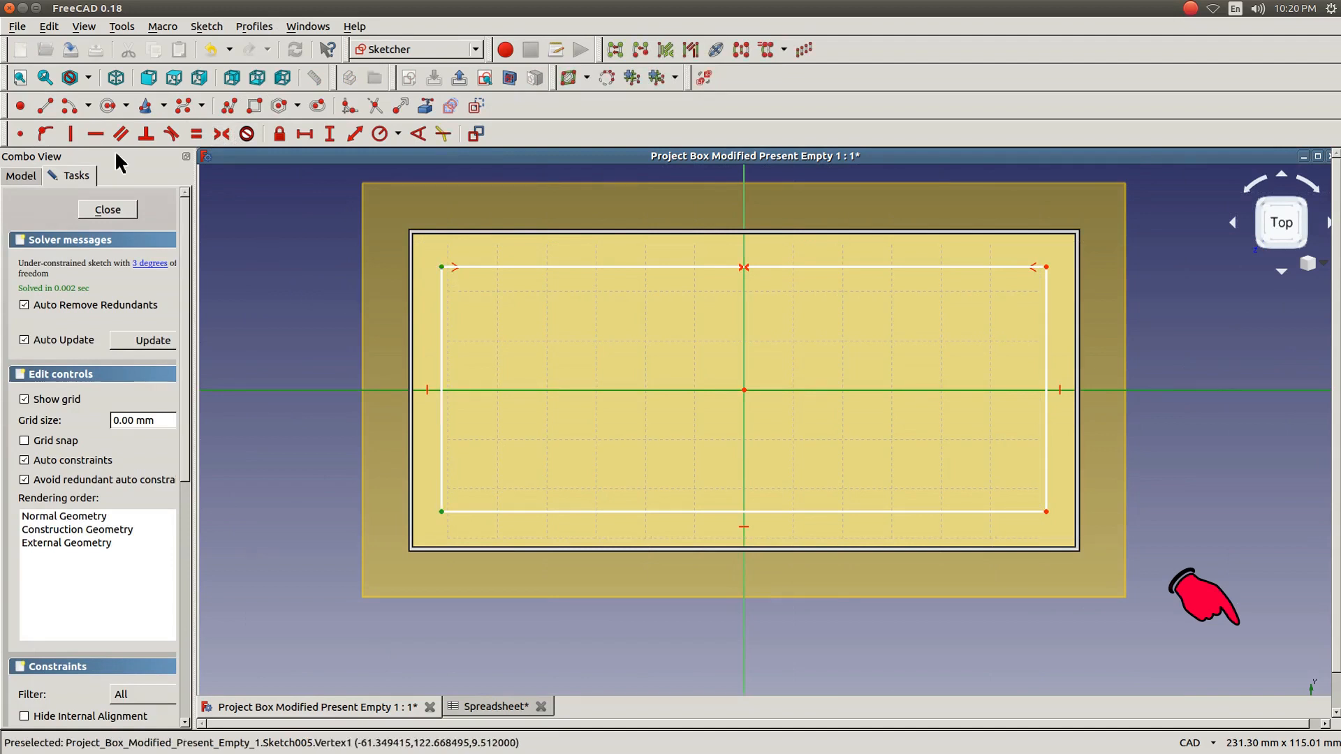
left_click(223, 132)
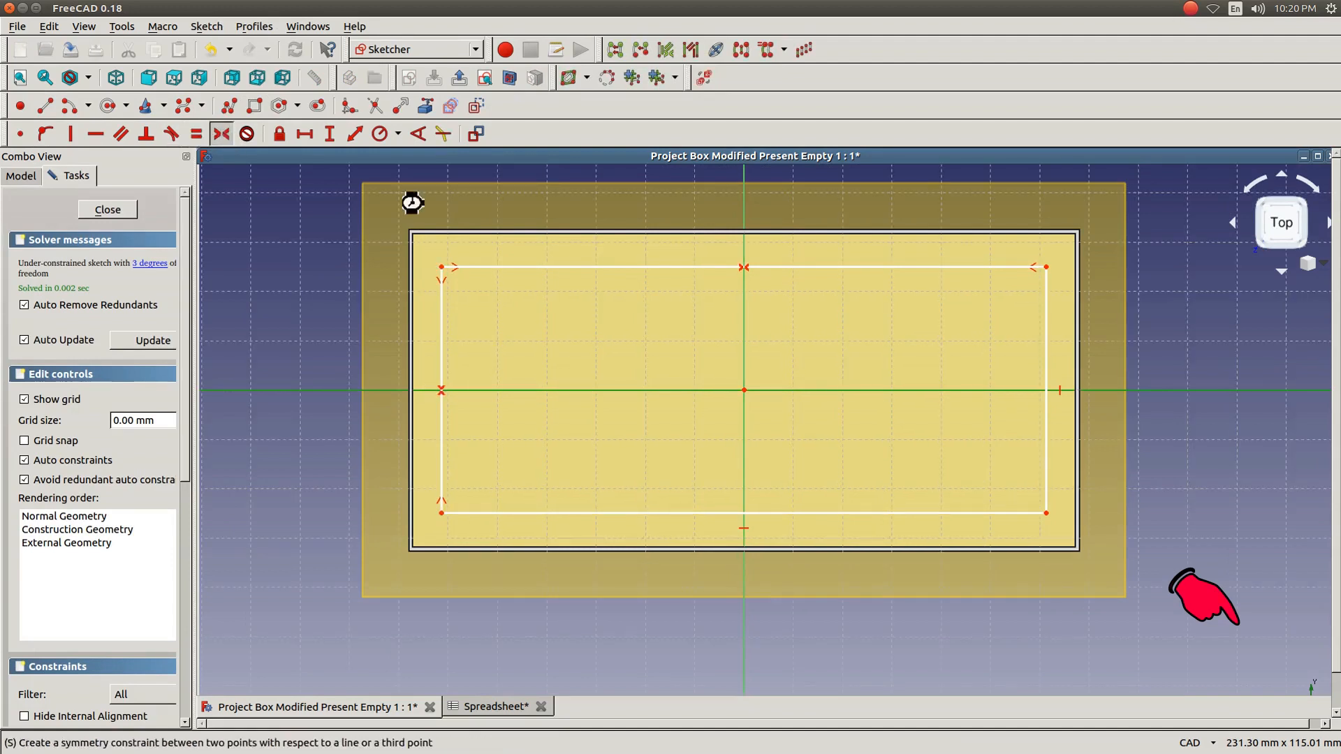
Step: Constrain the horizontal length of the rectangle's upper edge with the formula Spreadsheet.widthIntN
left_click(559, 266)
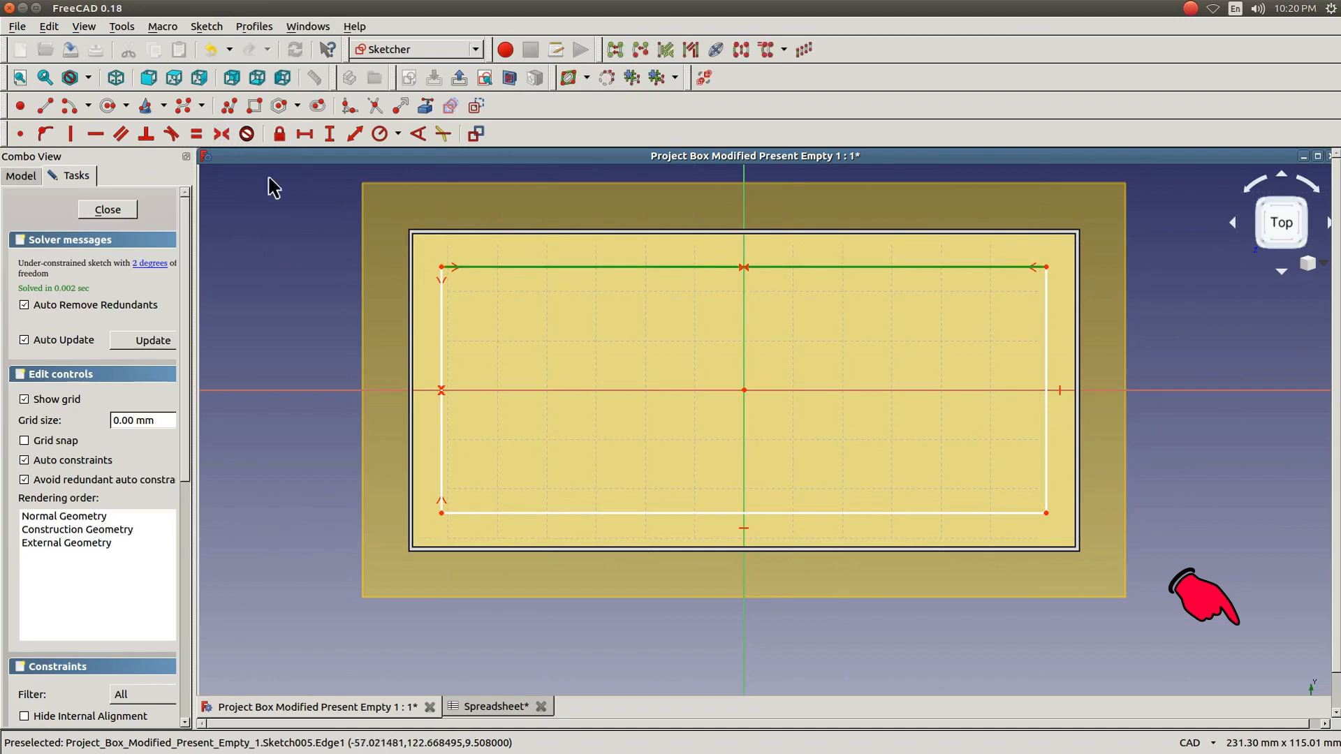
left_click(303, 132)
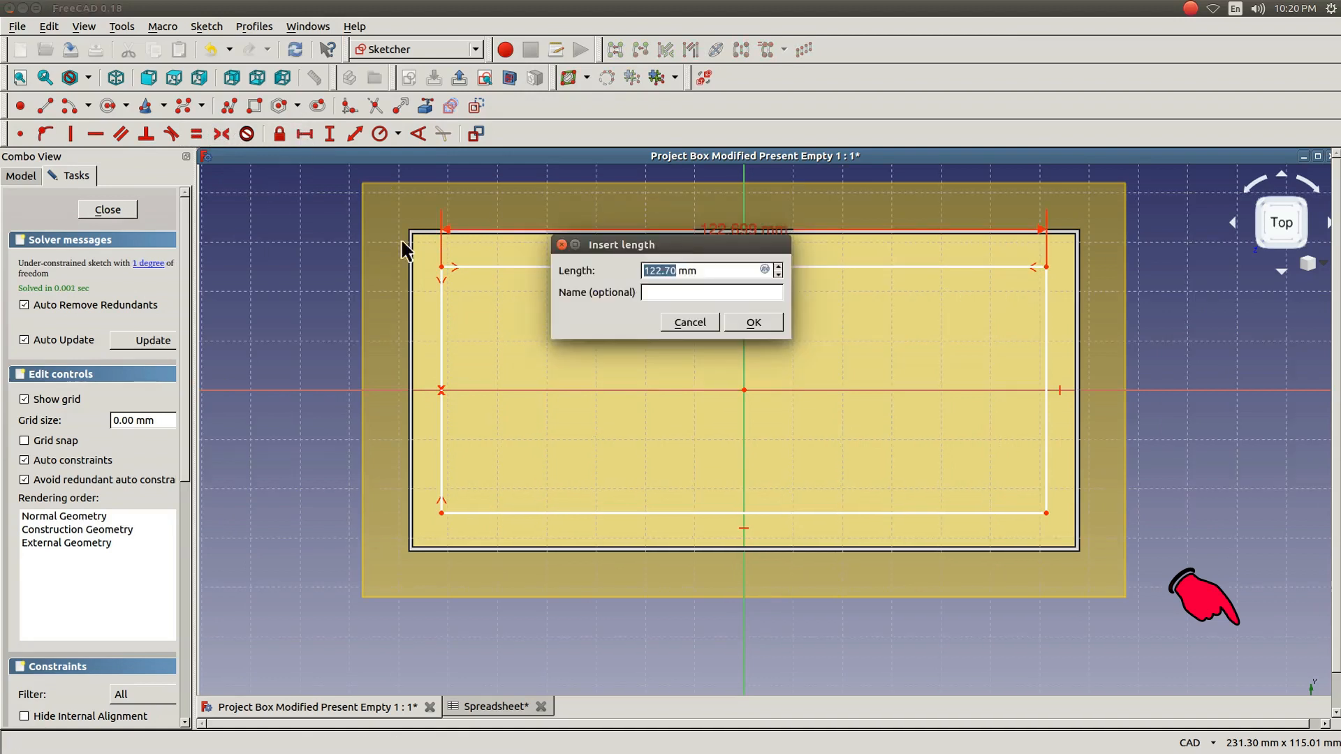
left_click(763, 268)
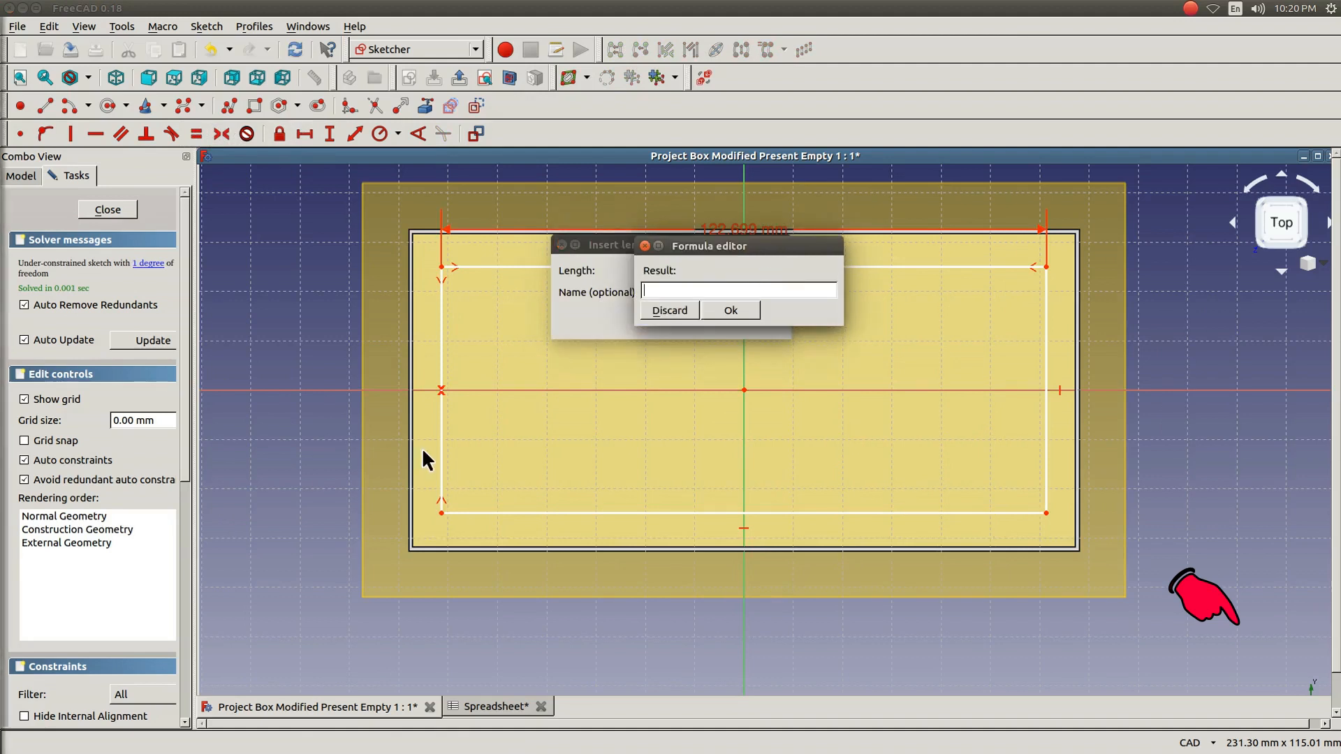
type("S")
key("Down")
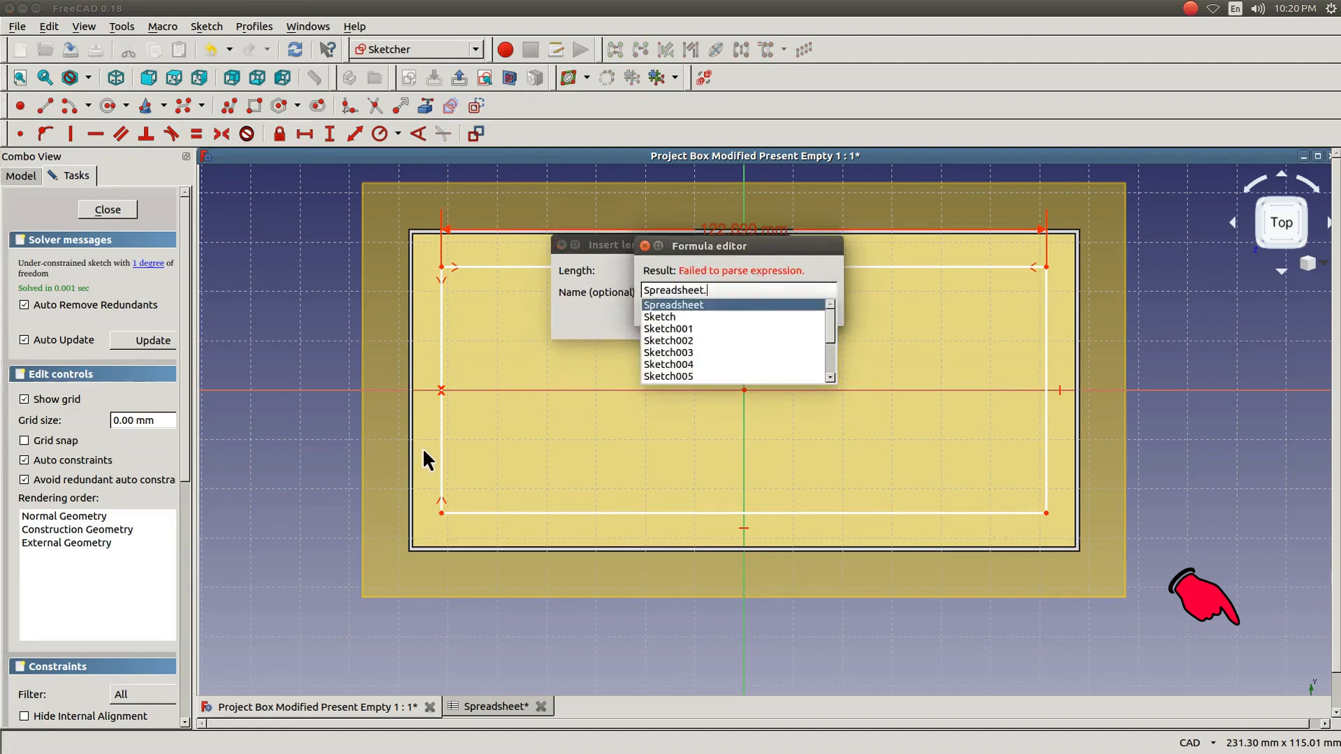
type("w")
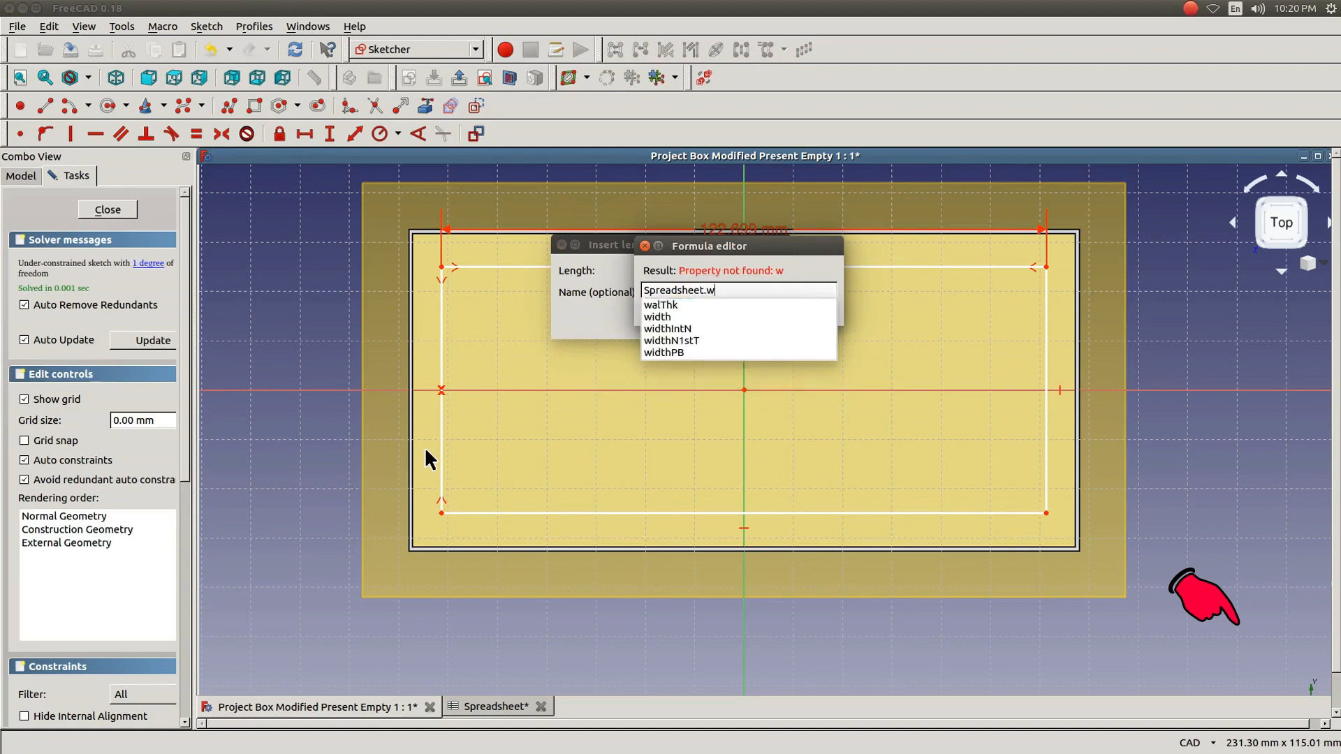
key("Down")
key("Down")
key("Down")
key("Down")
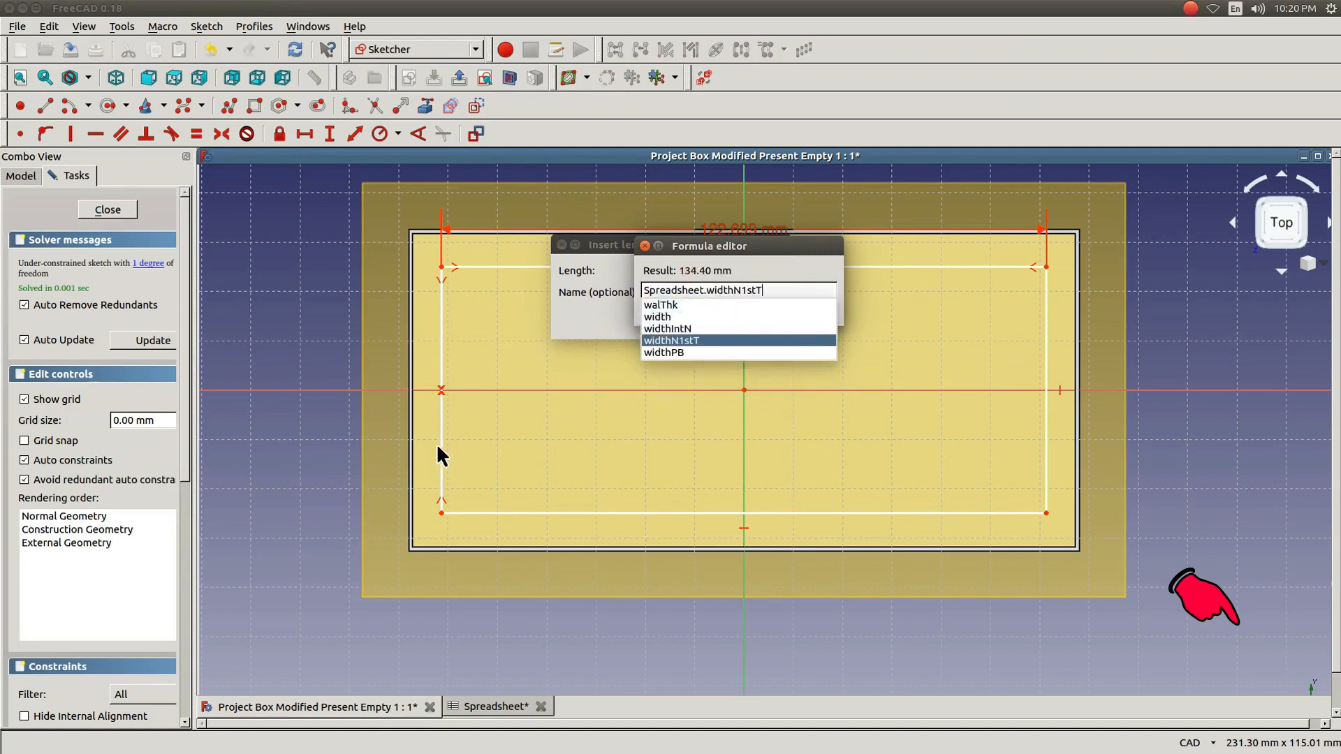
key("Up")
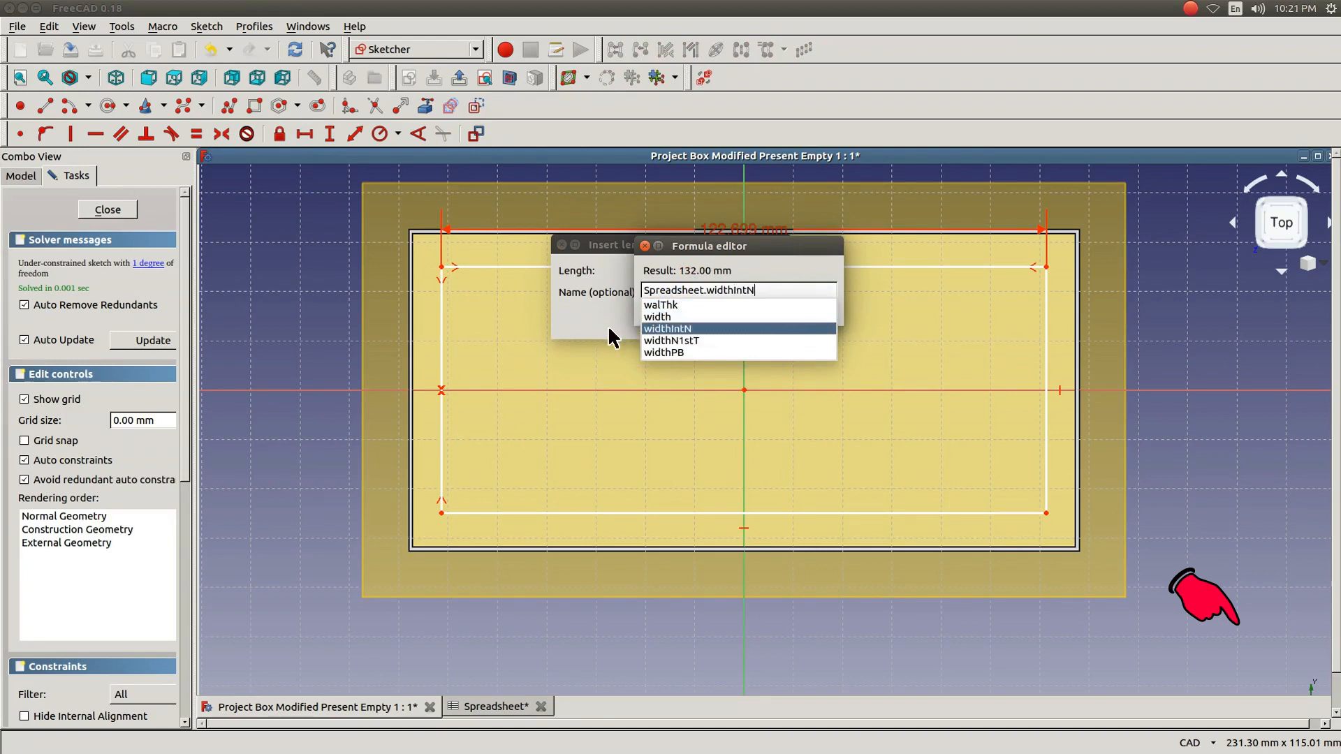
left_click(669, 328)
left_click(721, 309)
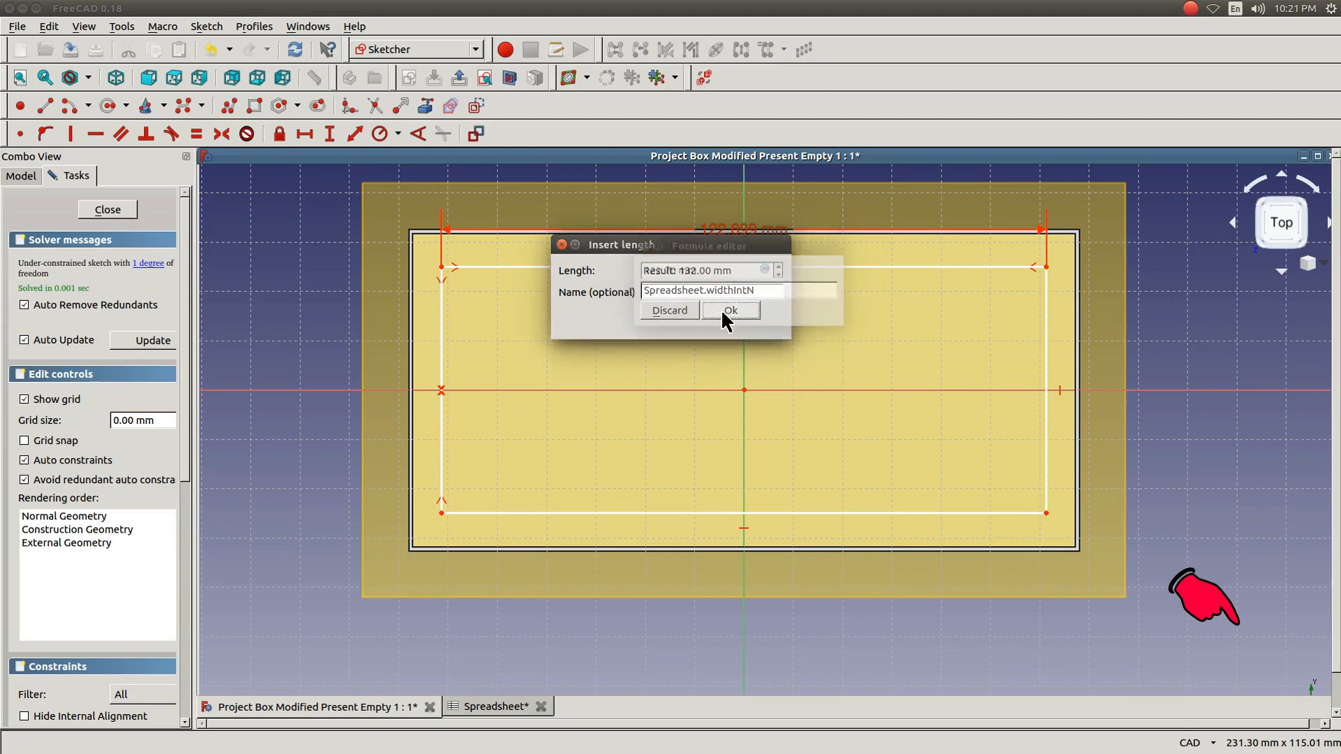
left_click(730, 321)
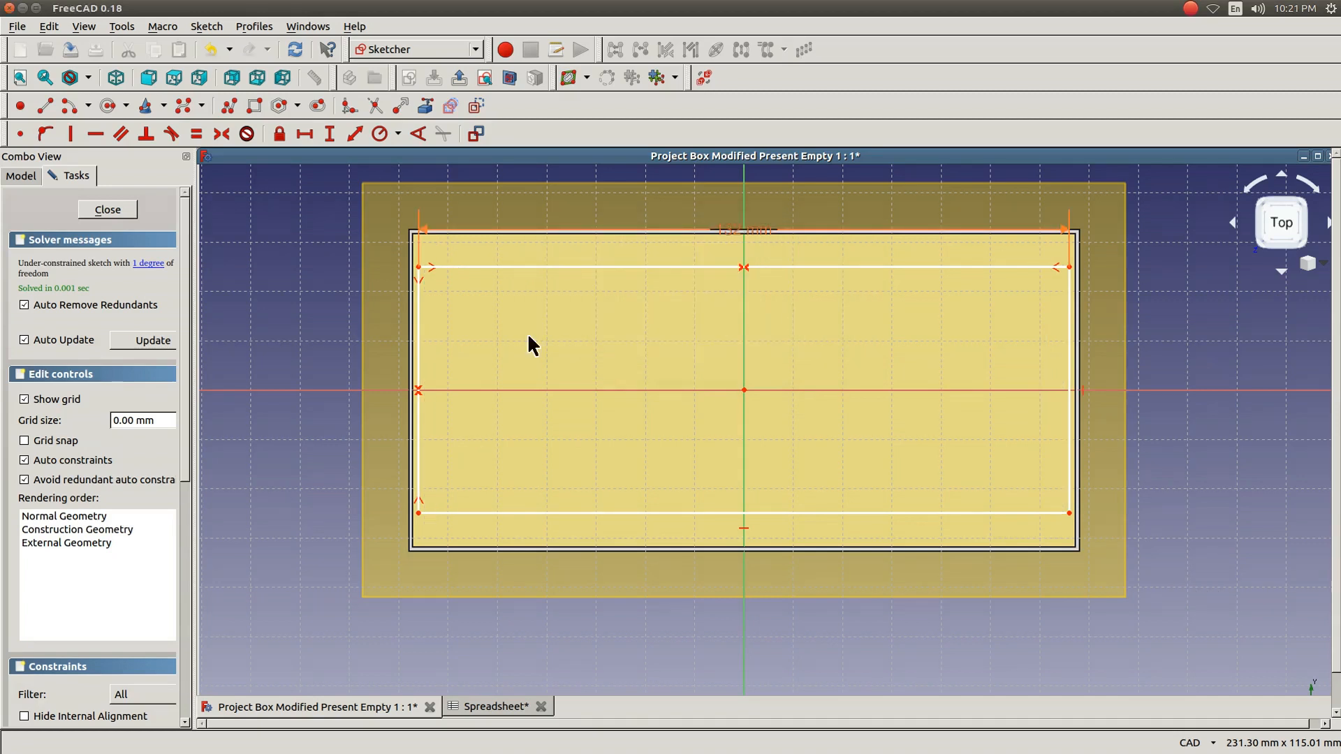
Step: Constrain the vertical length of the rectangle's left edge with the formula Spreadsheet.heightIntN and close the sketch
left_click(419, 327)
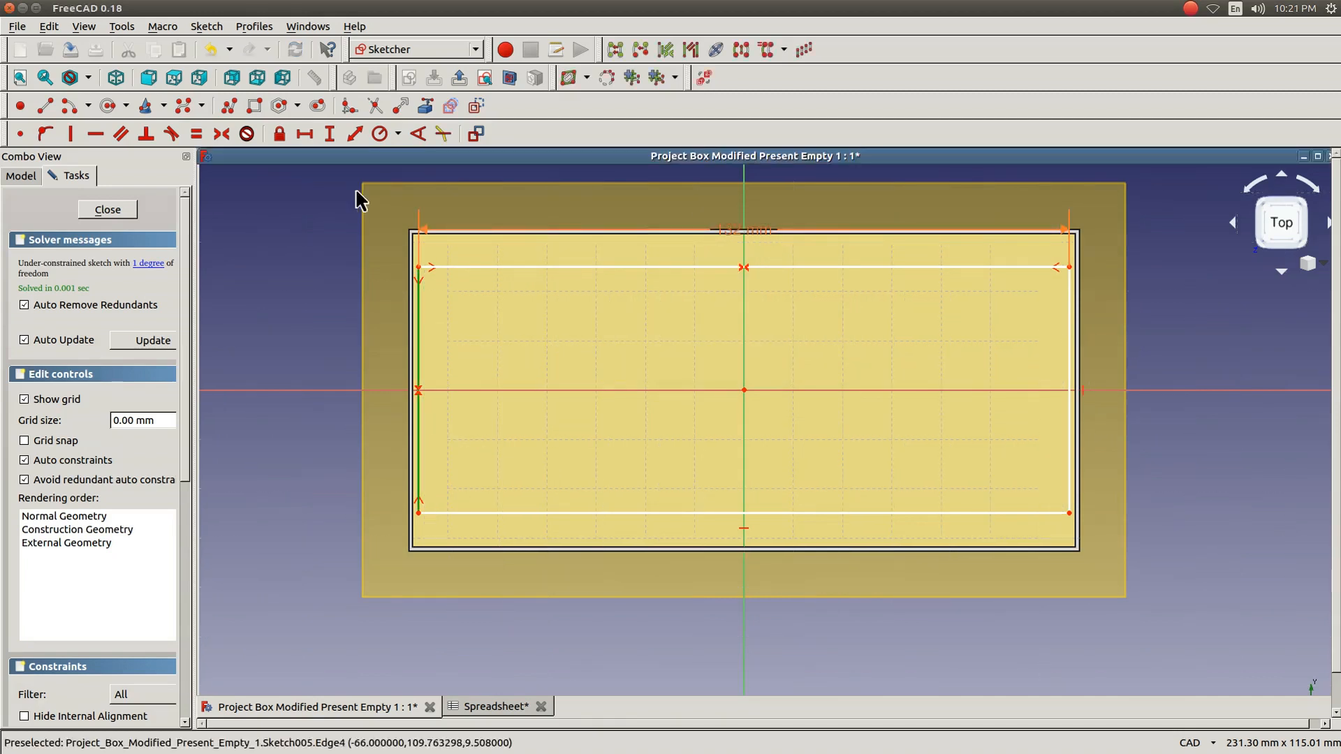
left_click(330, 133)
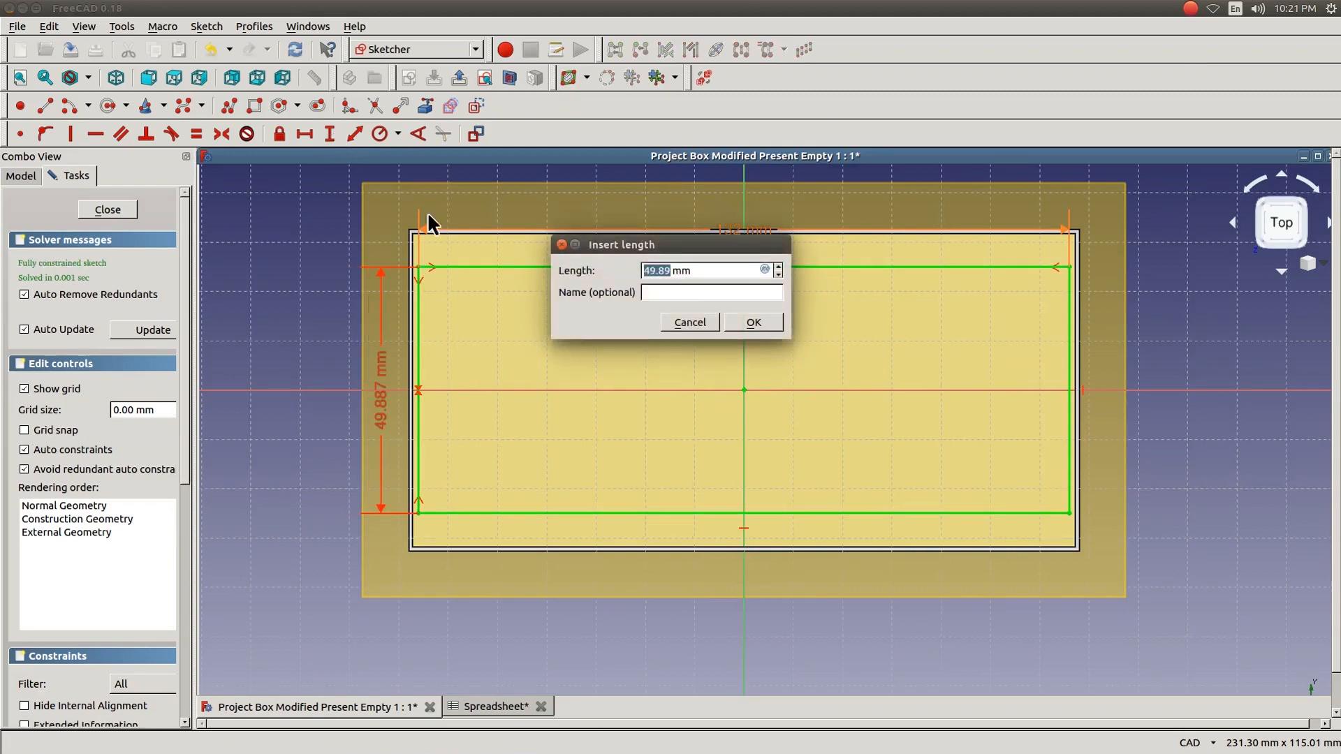
left_click(764, 269)
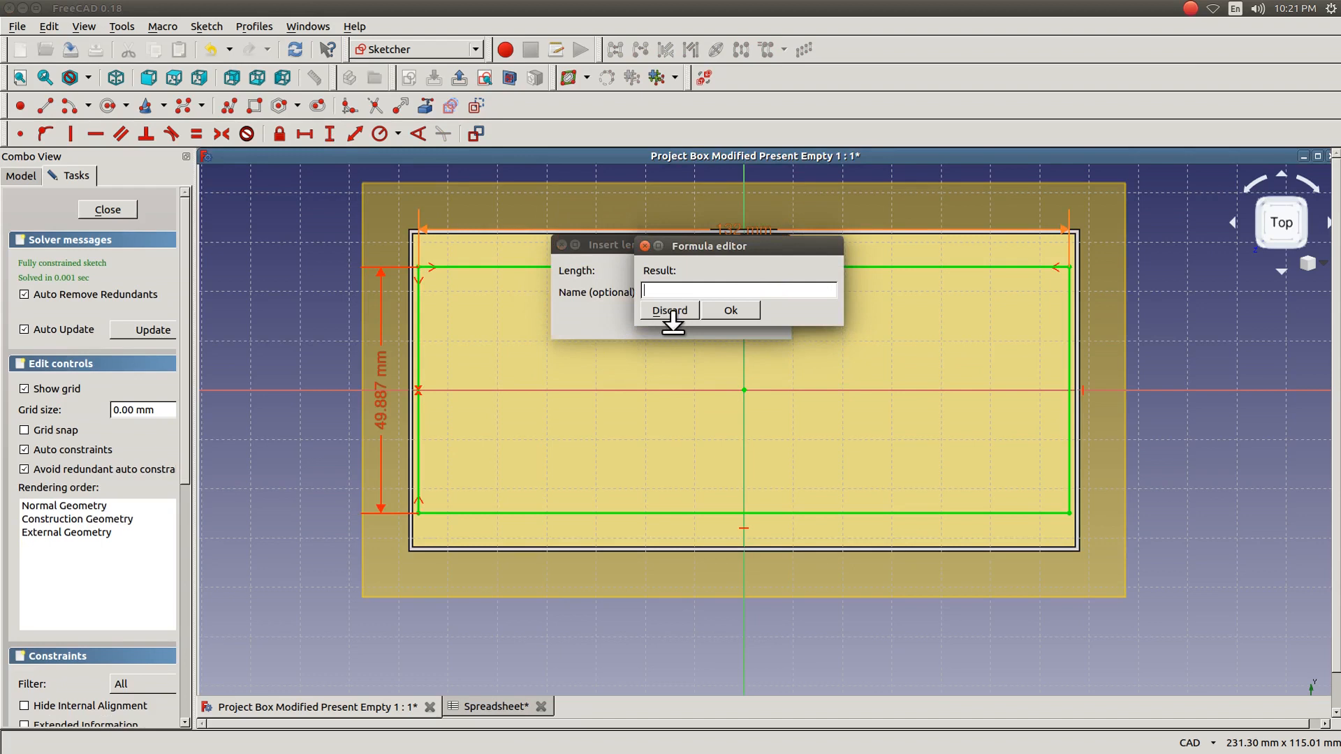
type("Spreadsheet.")
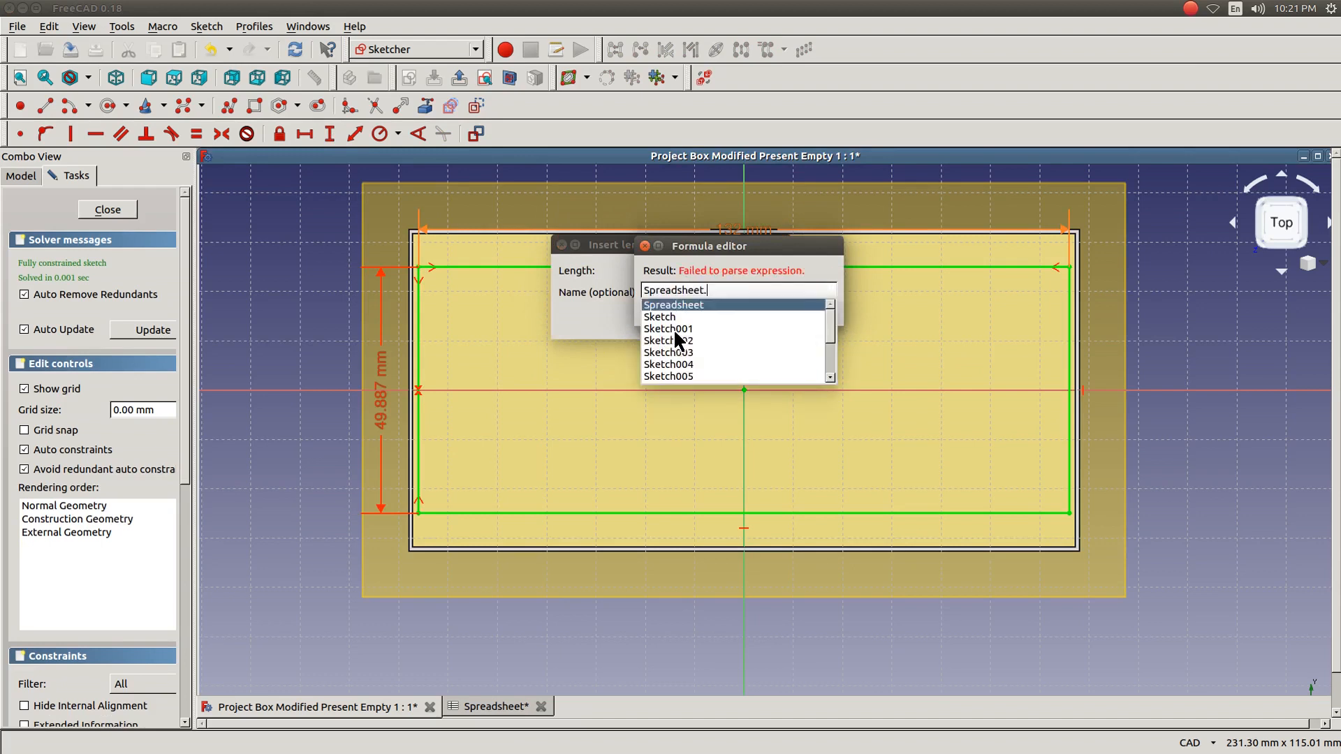
type("hei")
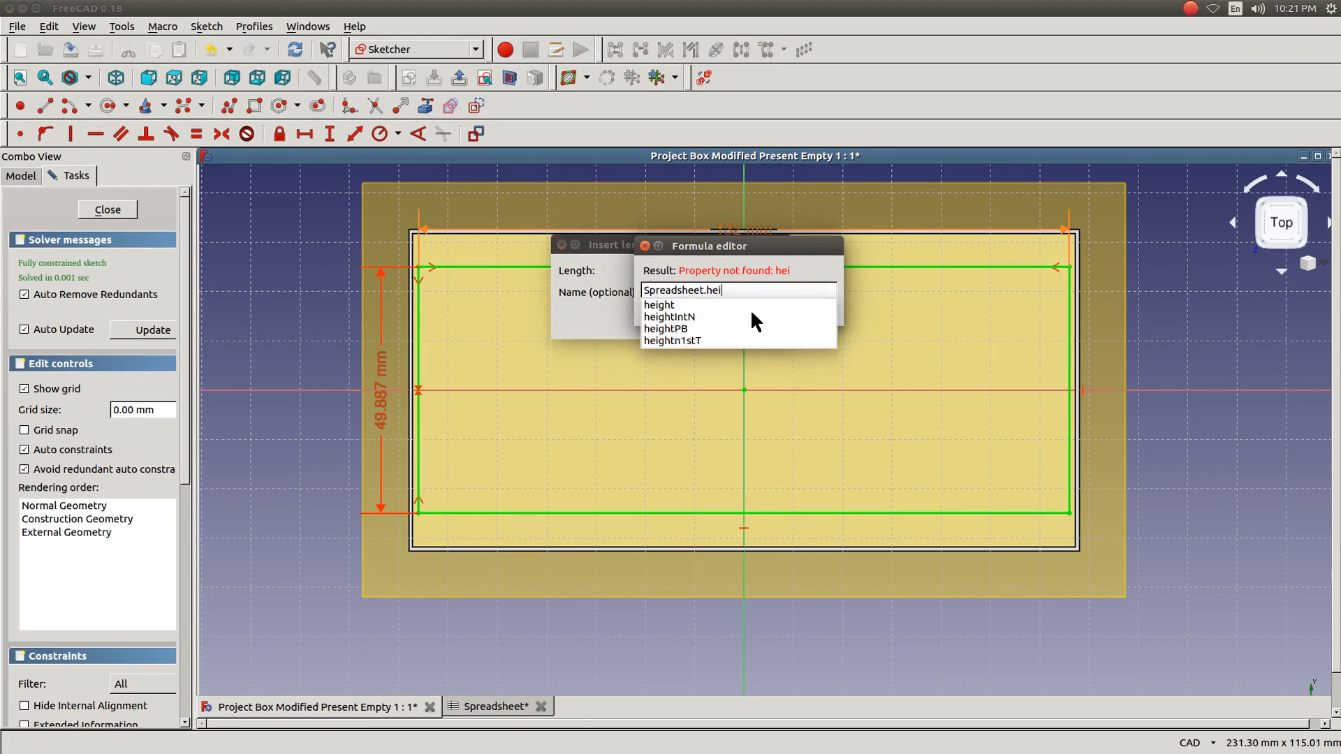
left_click(685, 317)
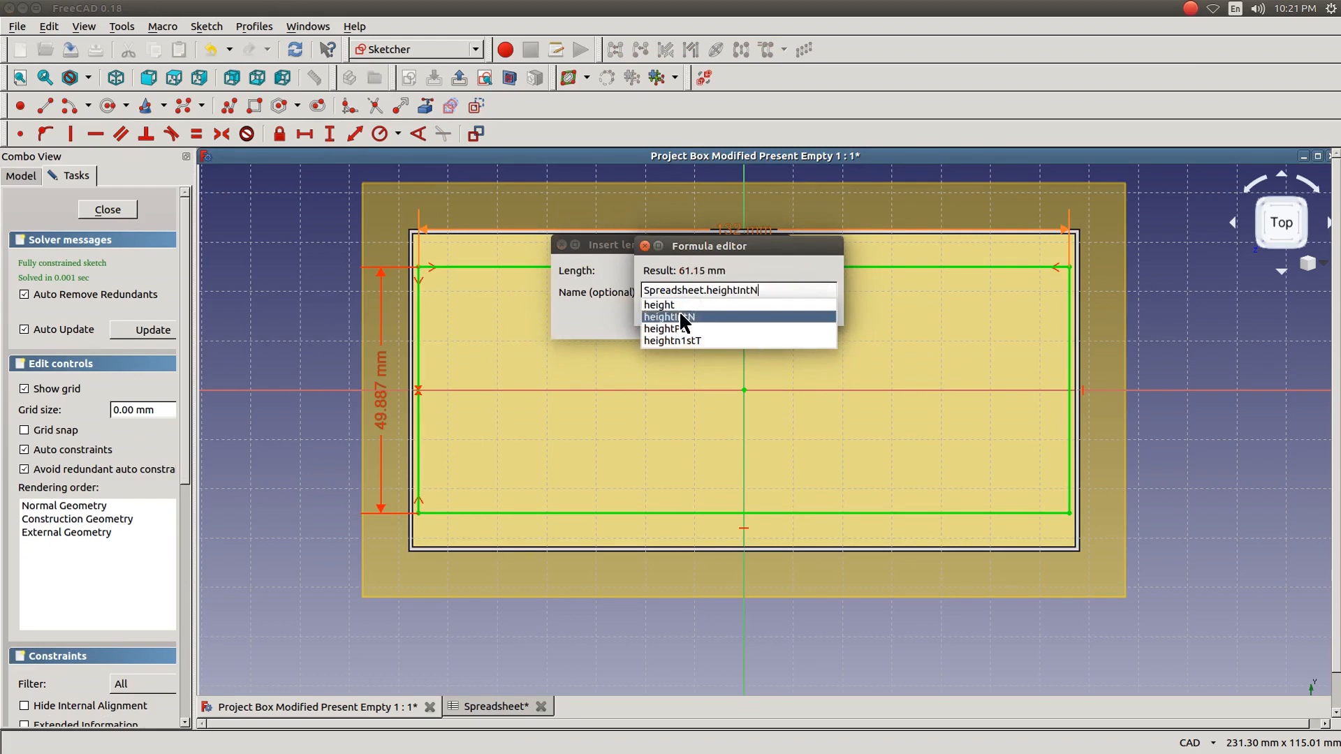
left_click(726, 318)
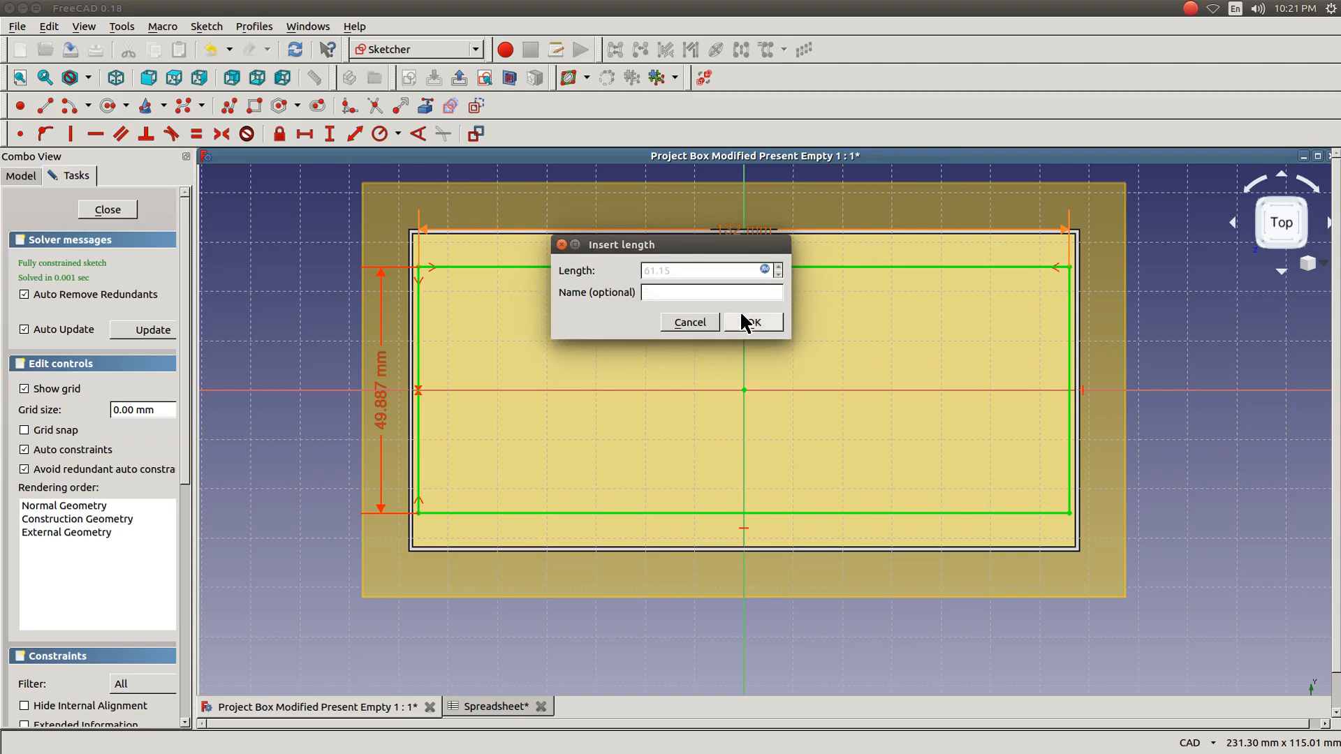
left_click(744, 321)
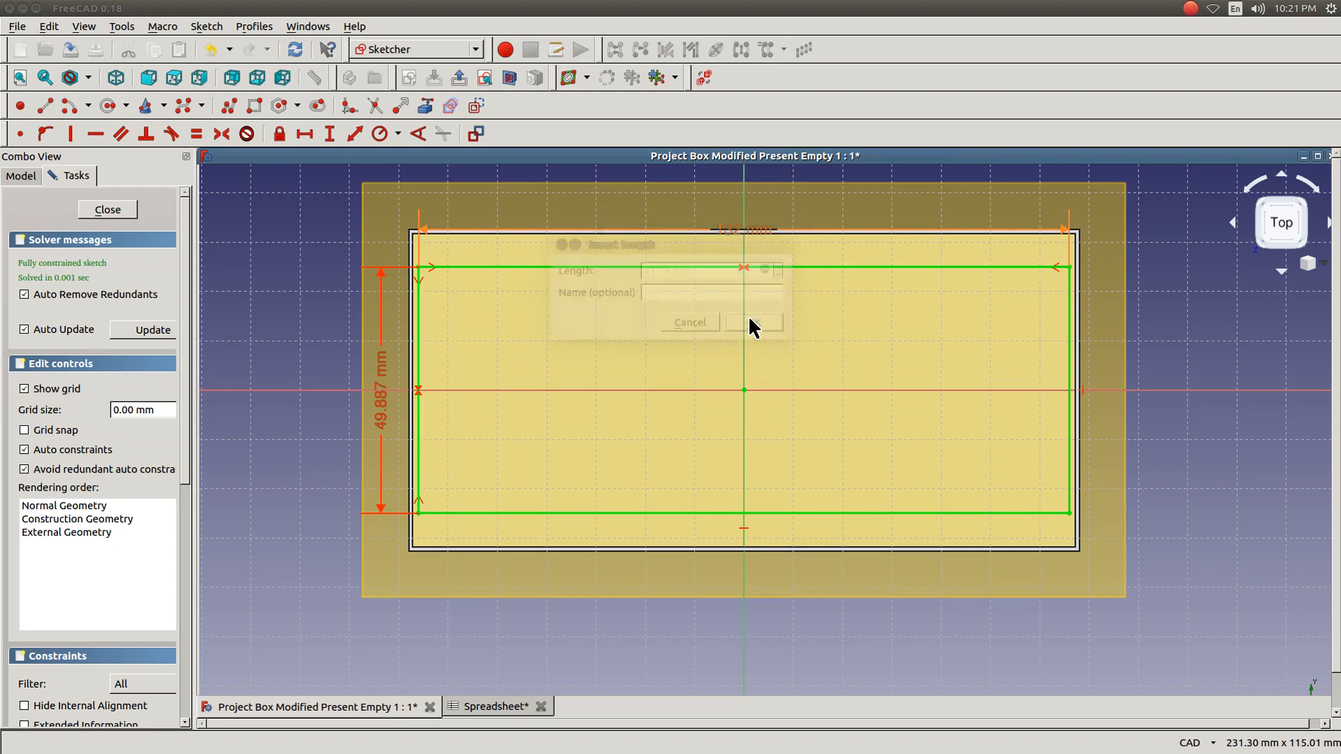
left_click(108, 209)
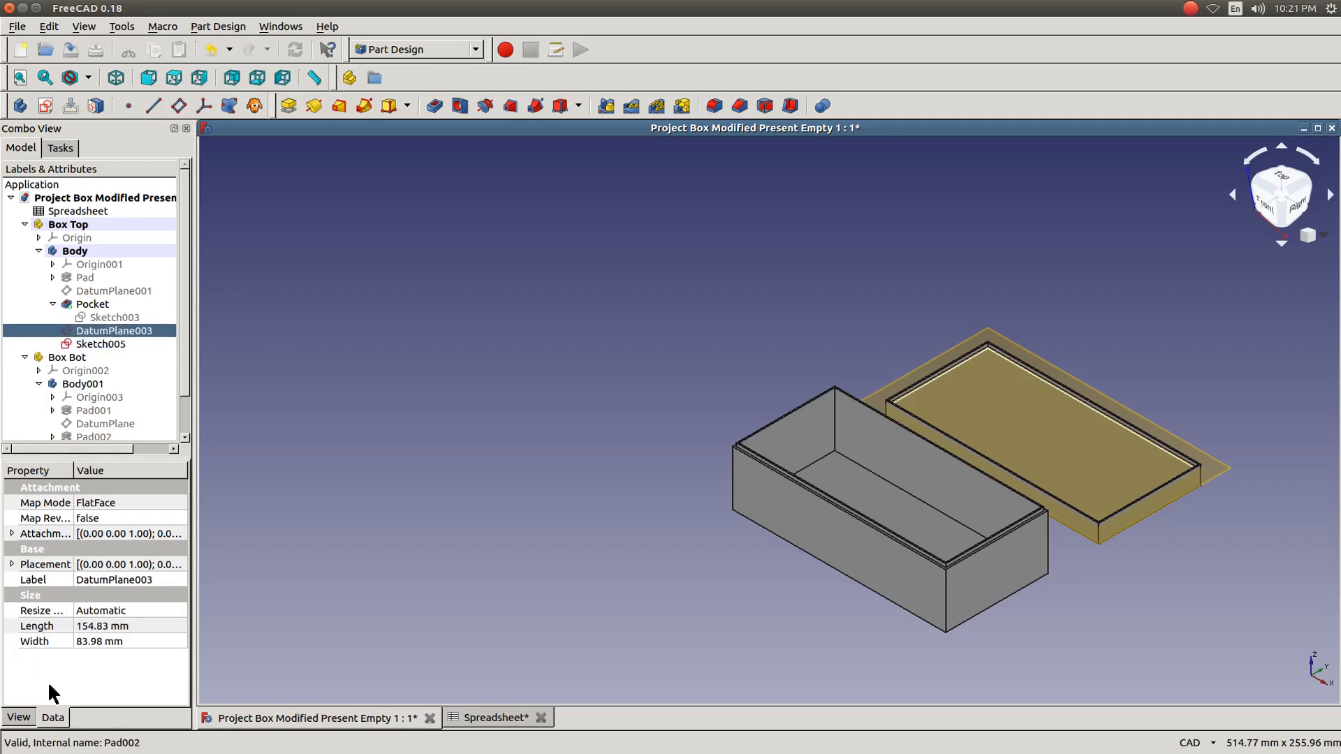
Step: Hide the box top's datum plane DatumPlane003 by setting its visibility to false
left_click(18, 717)
left_click(96, 581)
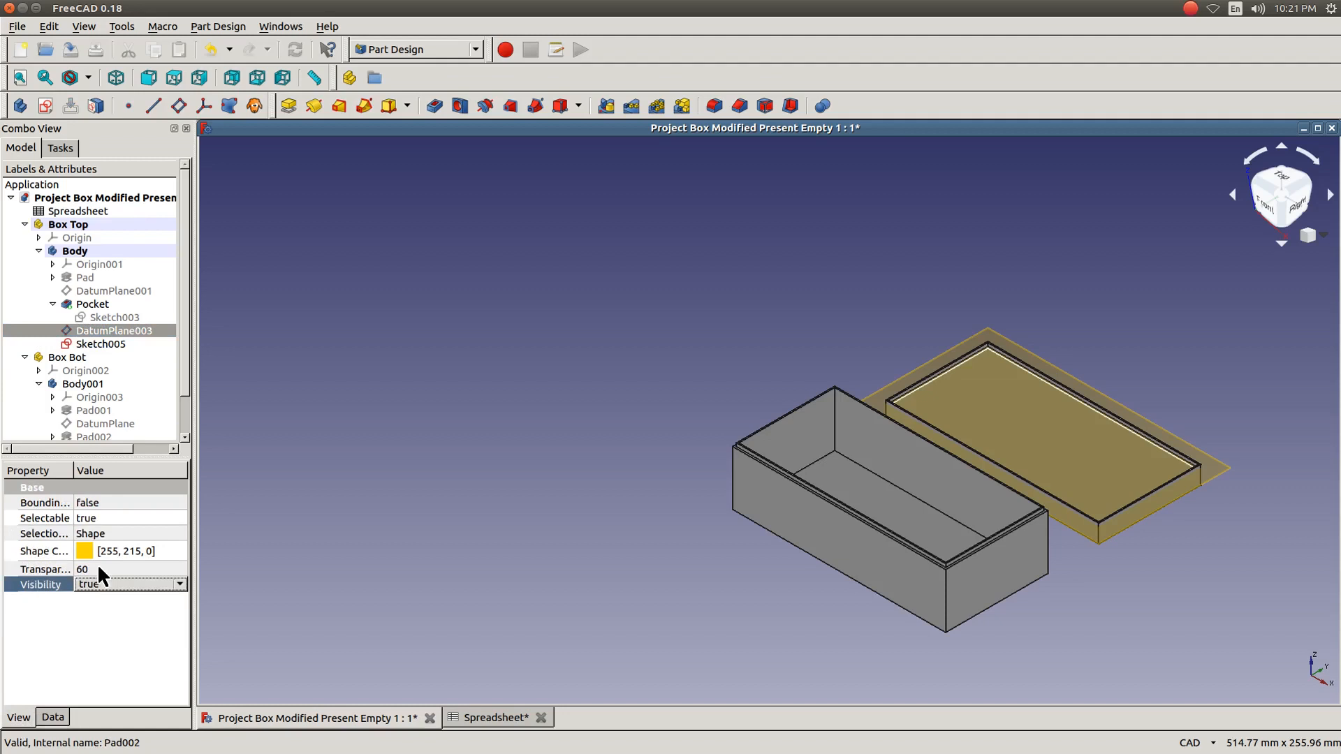
left_click(96, 581)
left_click(96, 571)
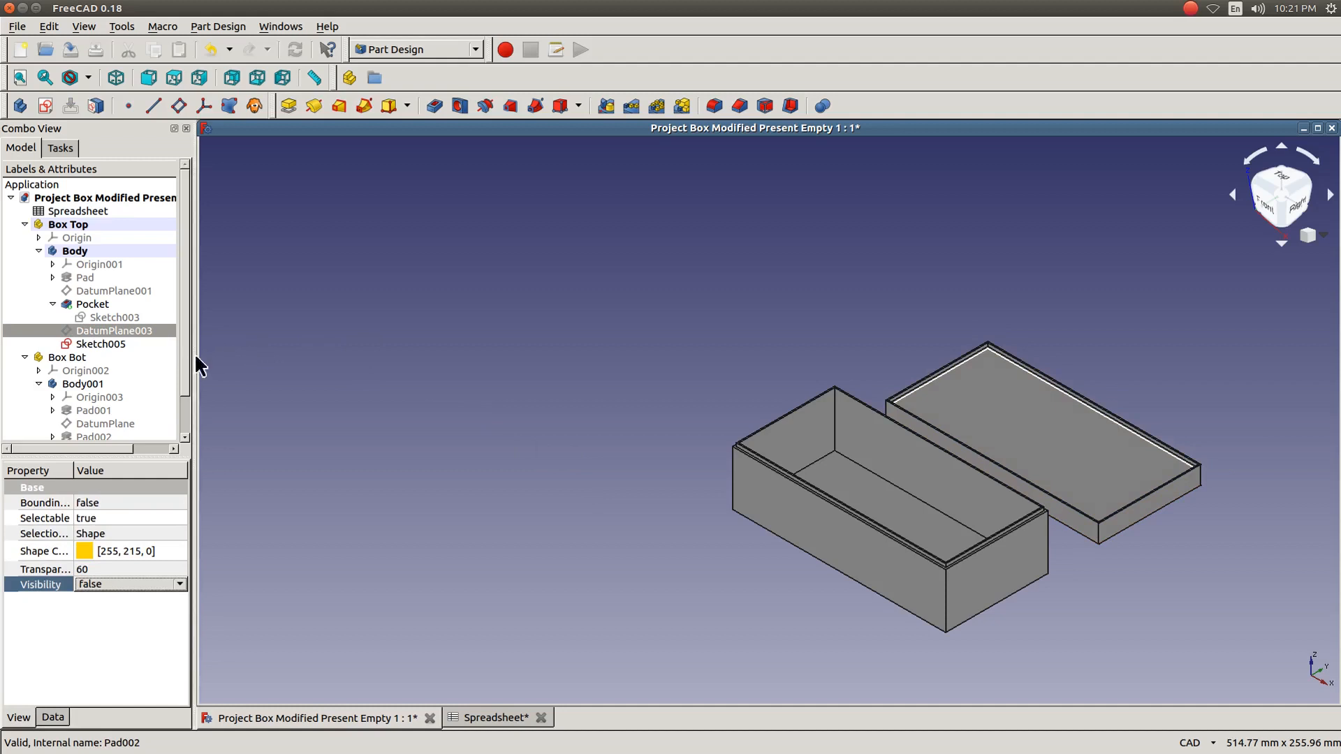
Step: Pocket Sketch005 into the box top, with the length set by the formula Spreadsheet.debthT-2*Spreadsheet.walThk
left_click(112, 342)
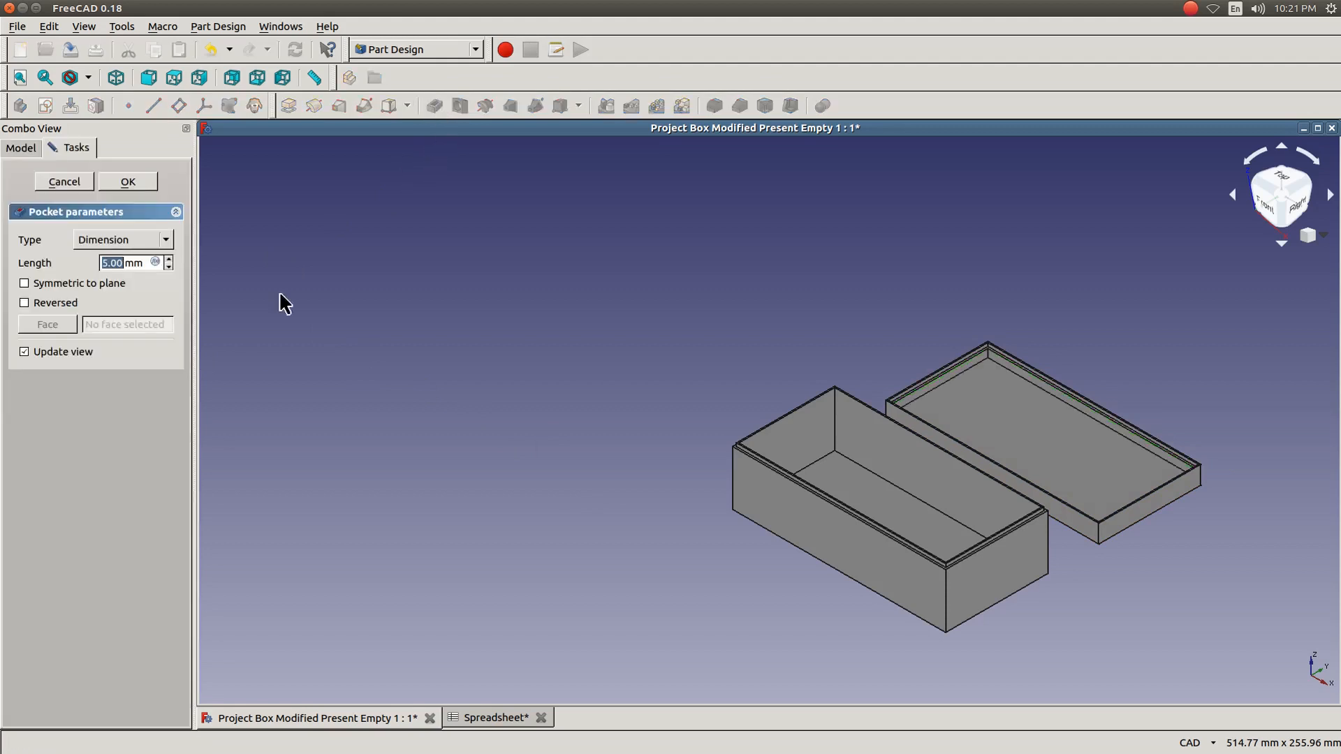
left_click(155, 262)
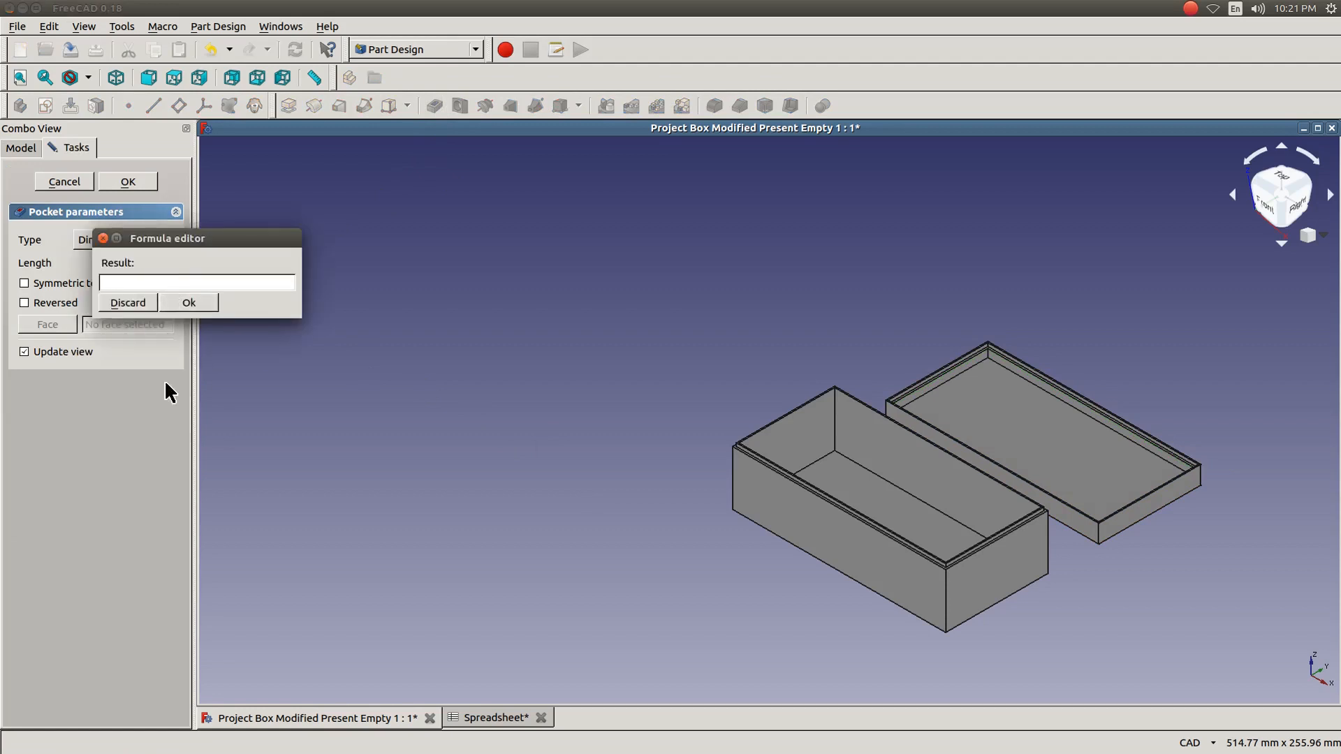
type("s")
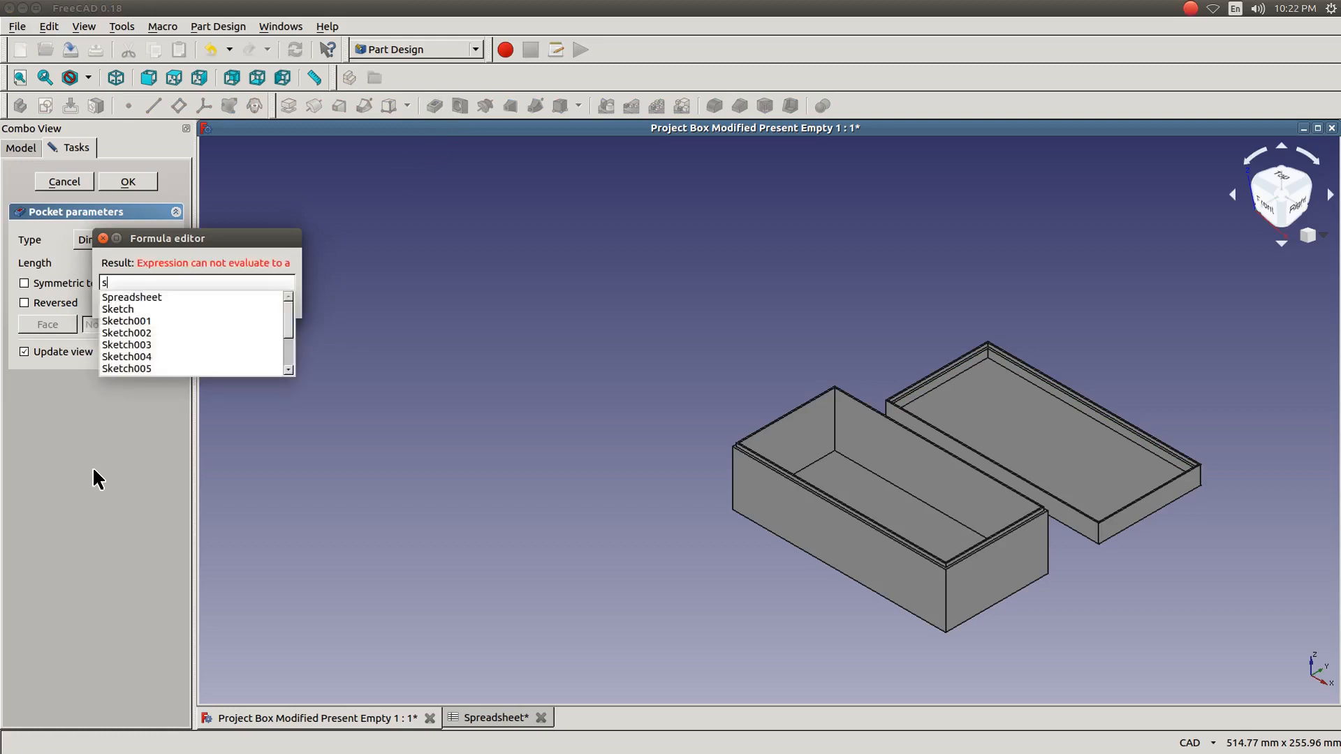
key("Down")
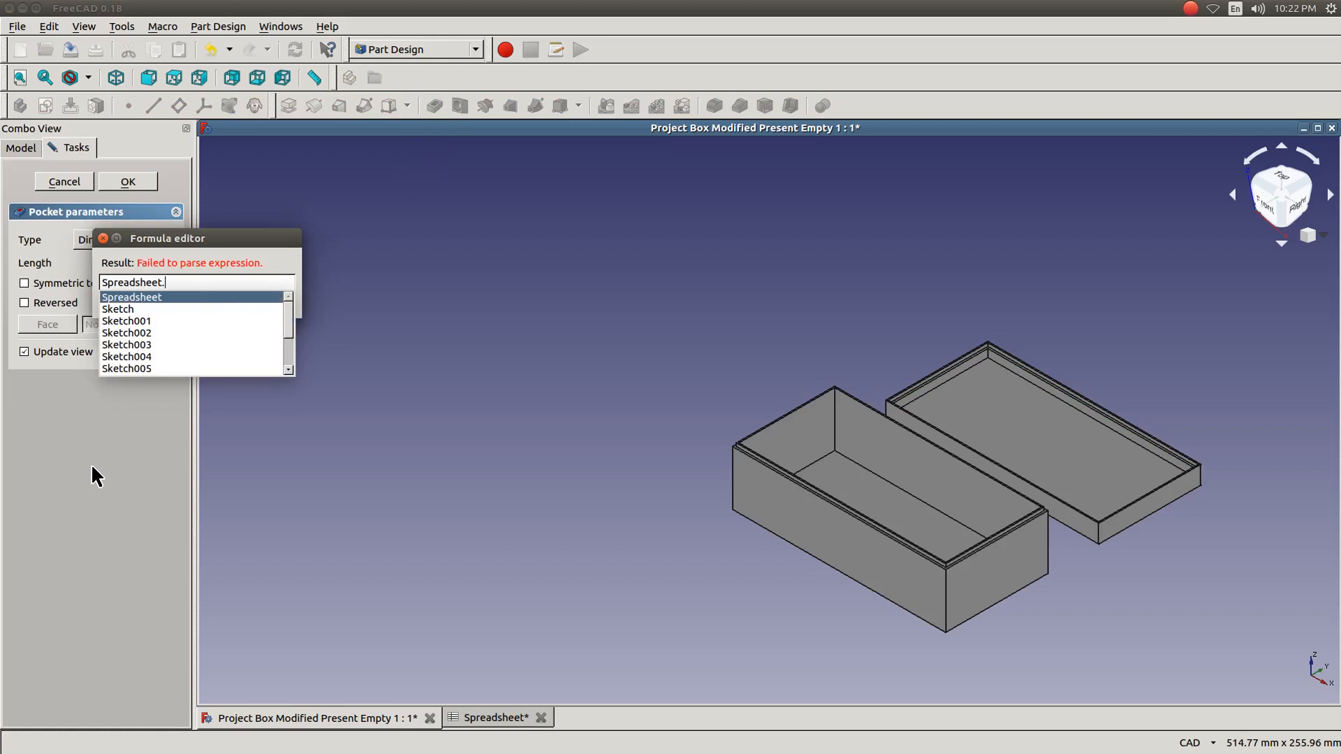
type("de")
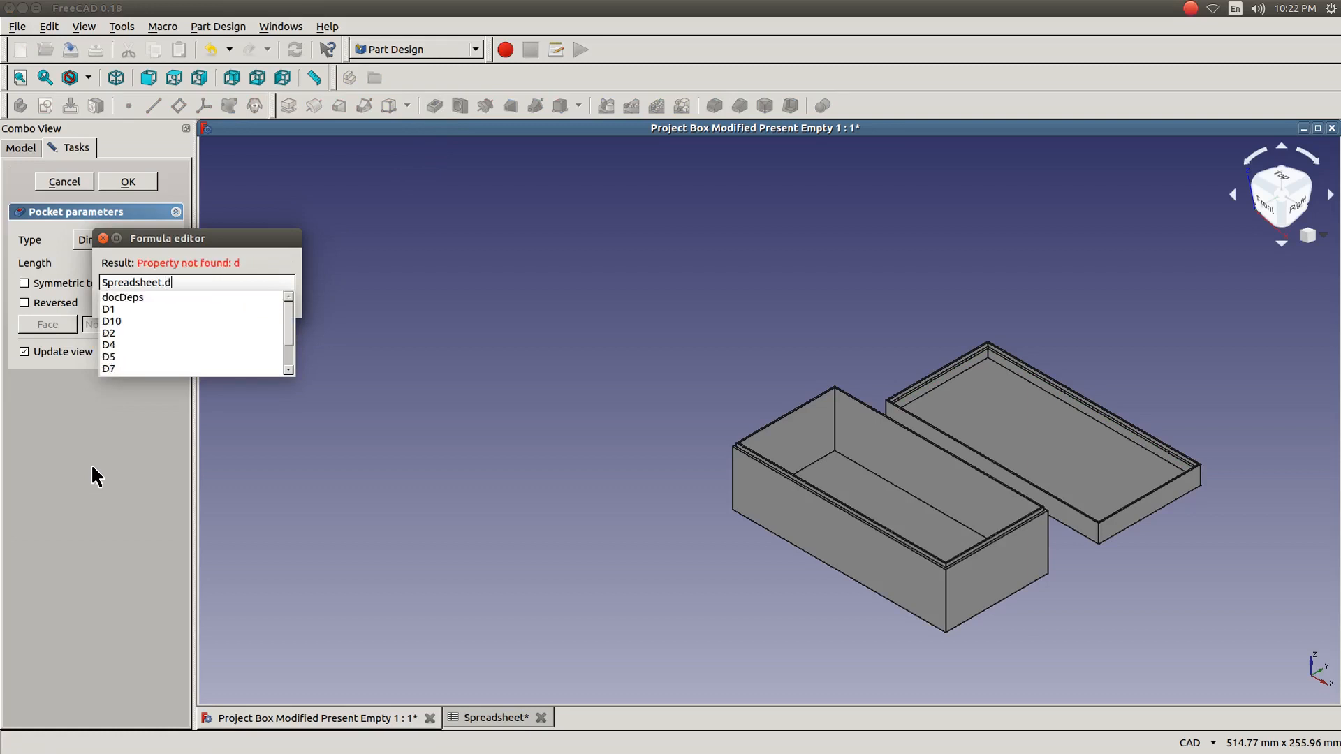
key("Down")
key("Down")
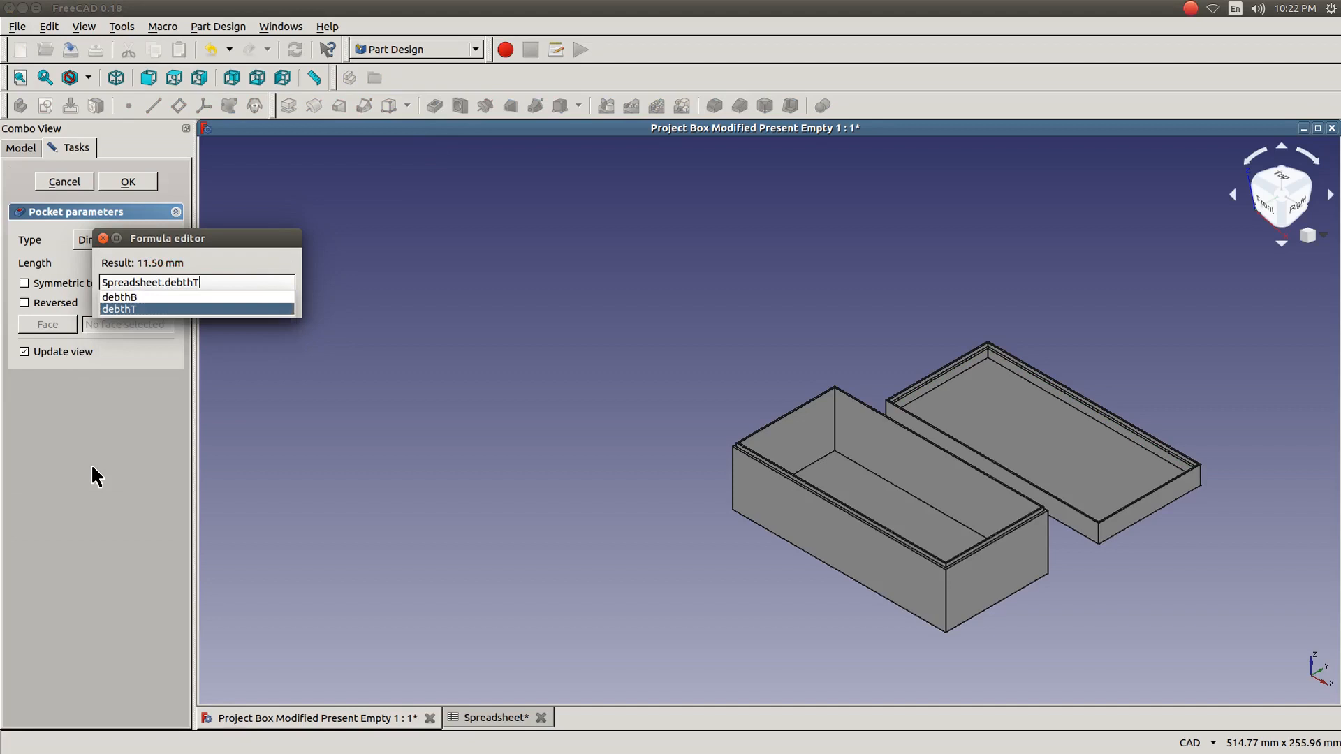
type("-2")
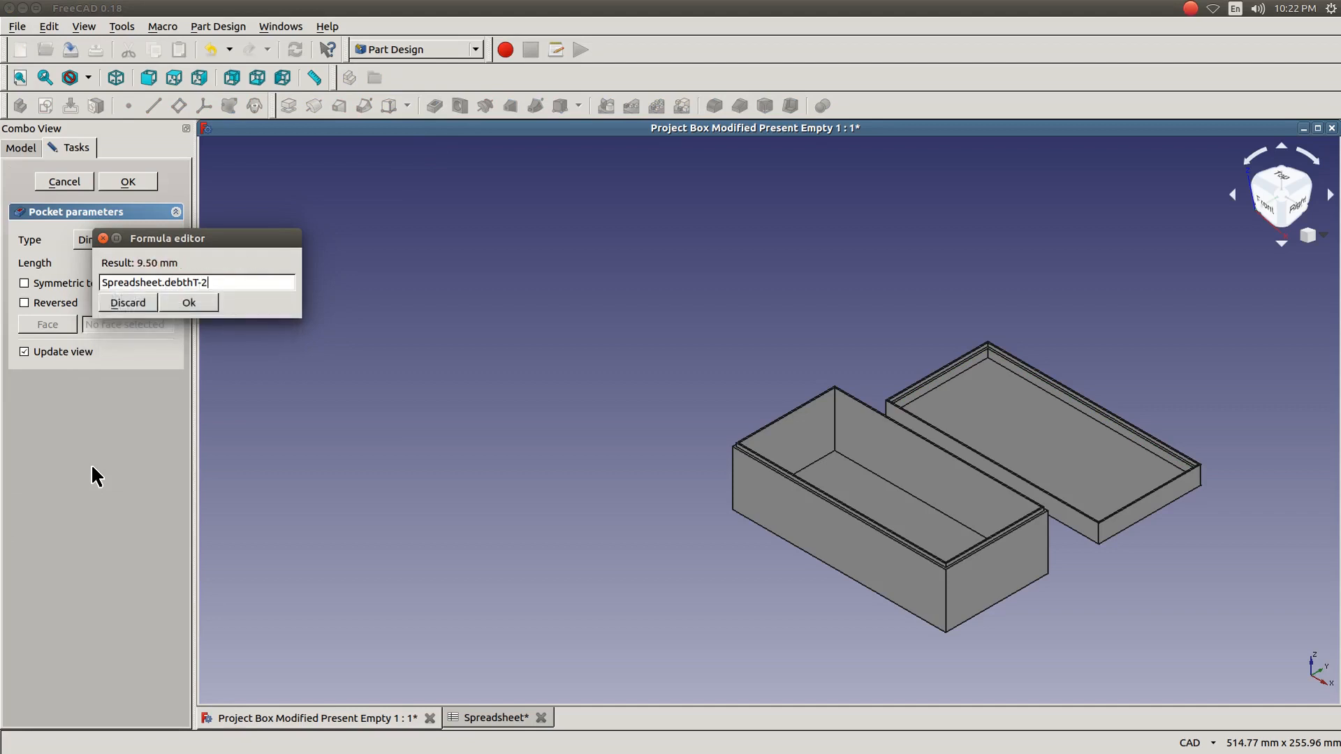
type("*S")
key("Down")
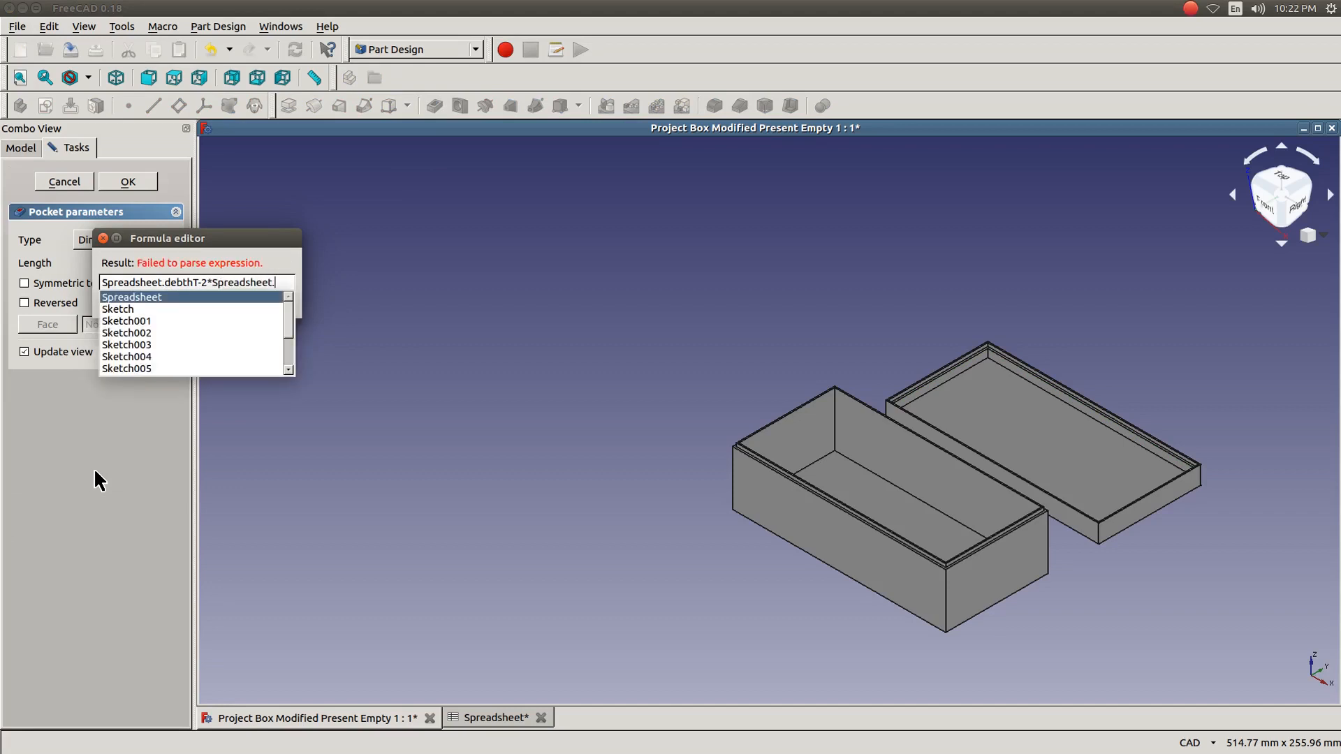
type("w")
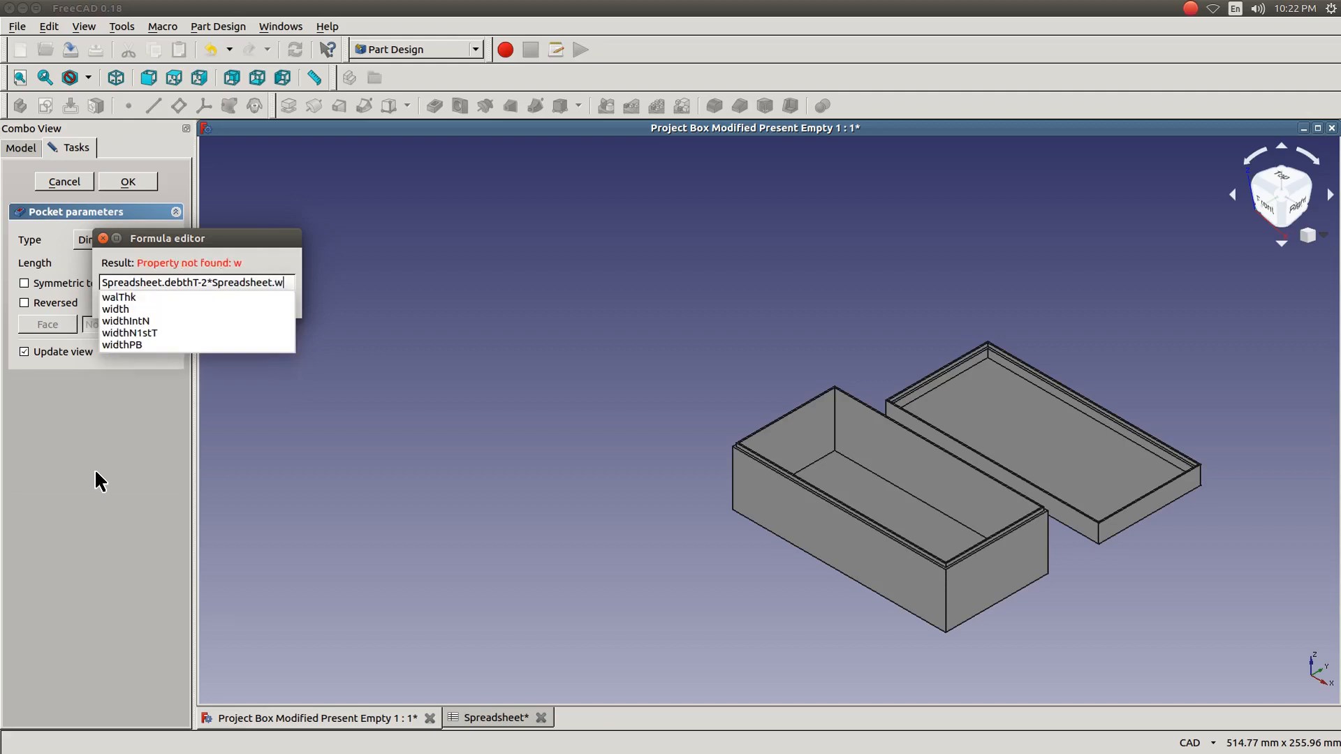
key("Down")
key("Return")
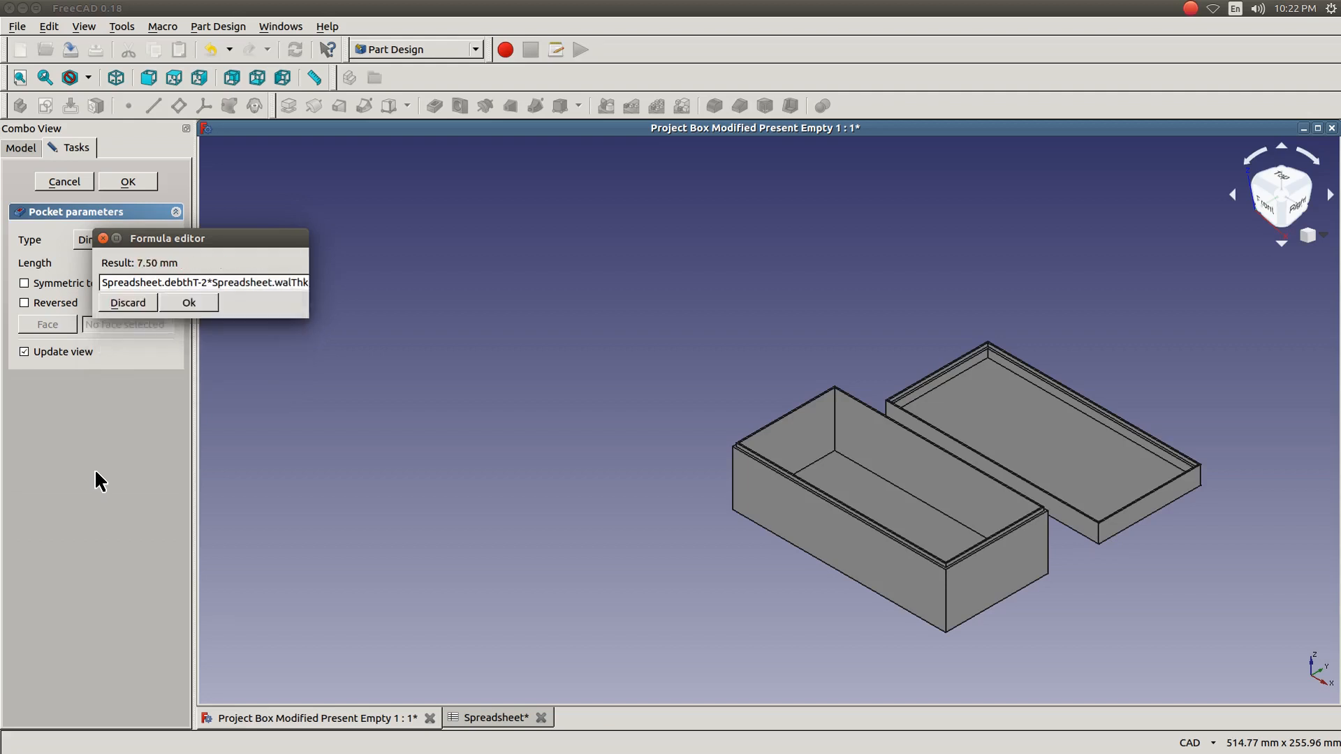
left_click(185, 305)
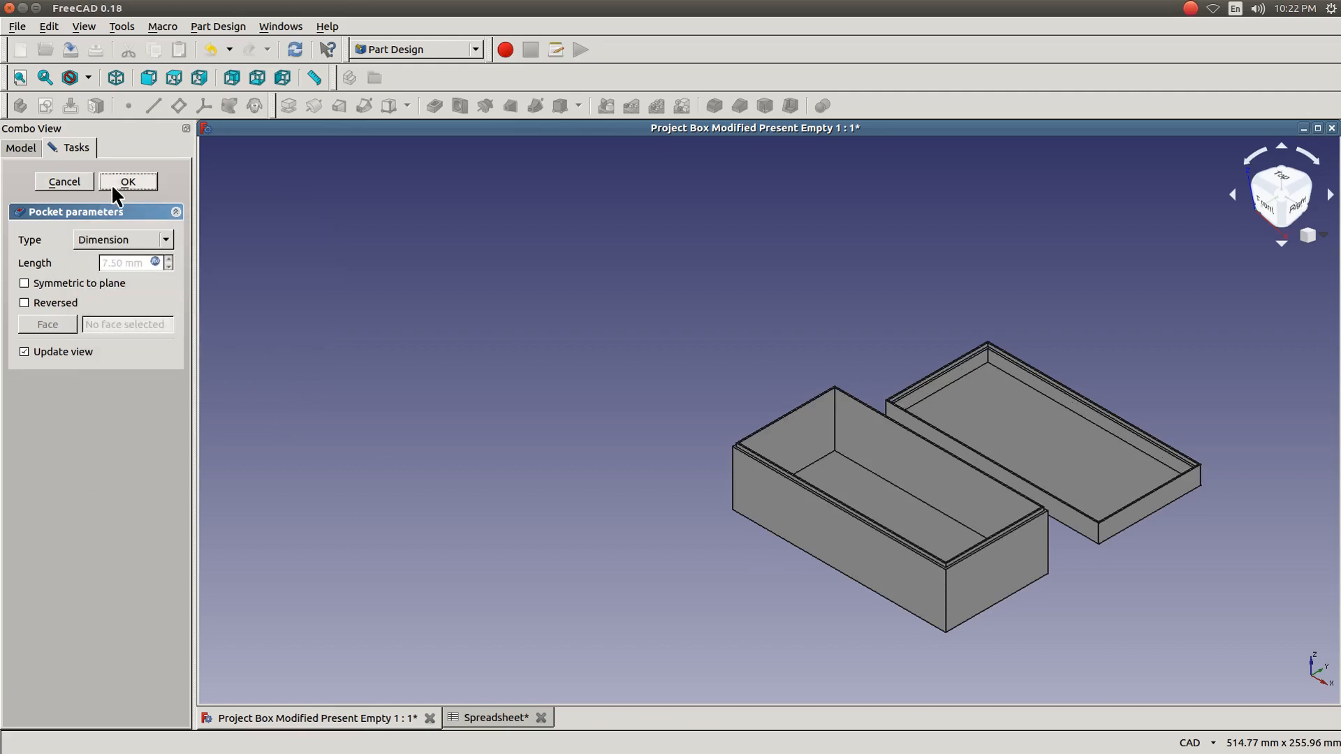
left_click(119, 182)
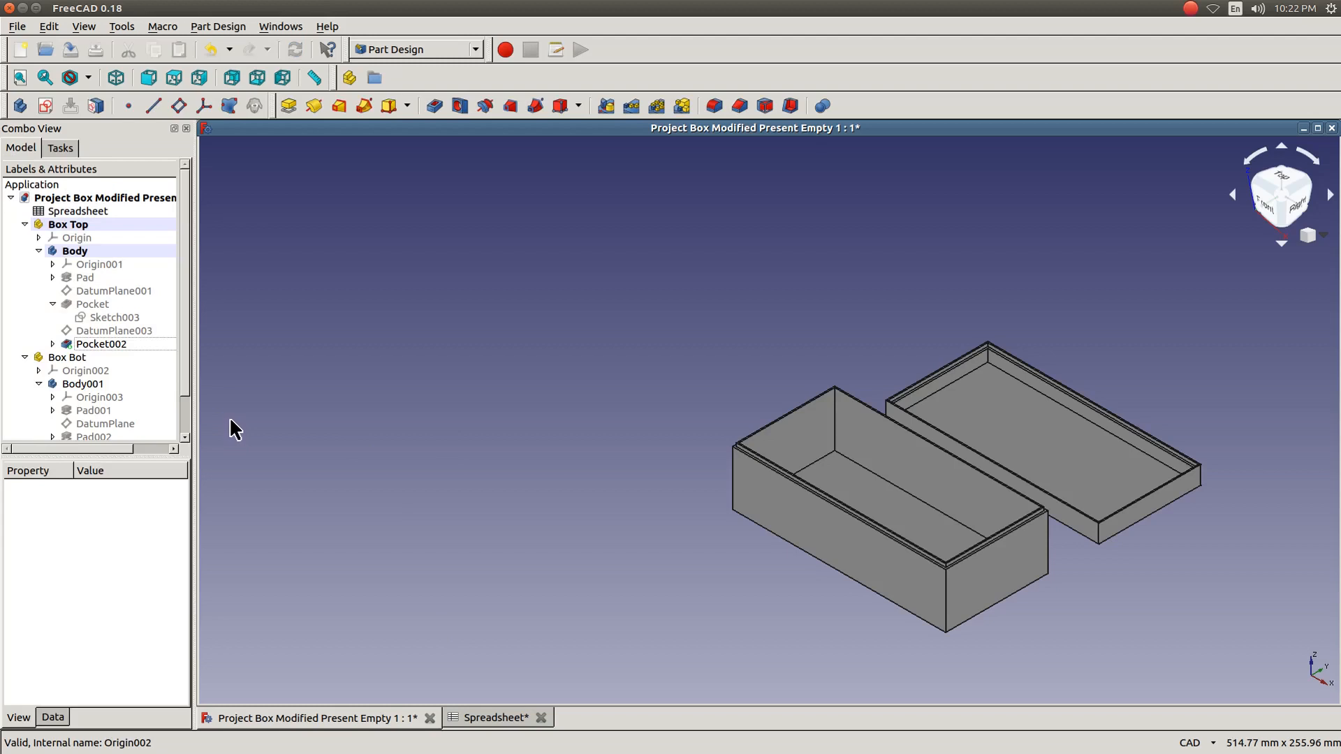
Step: Open the project box's spreadsheet of dimensions
left_click(464, 719)
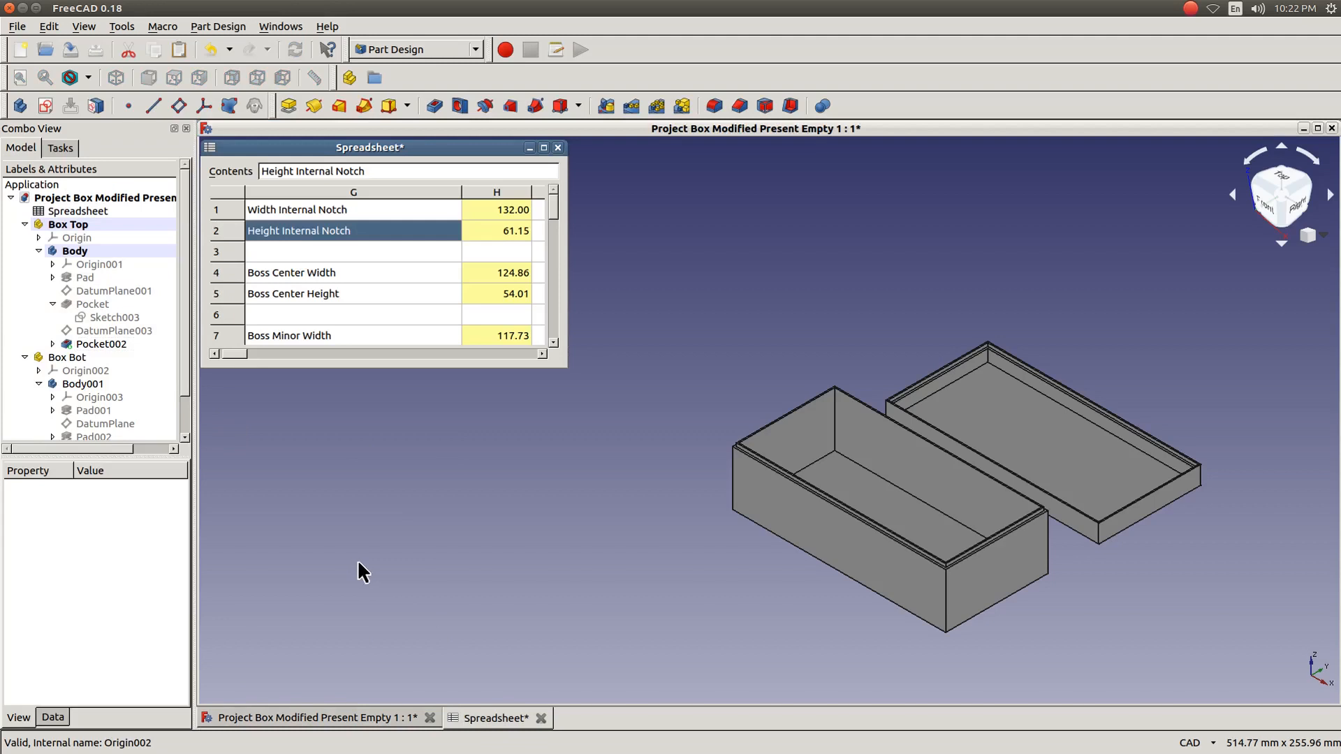